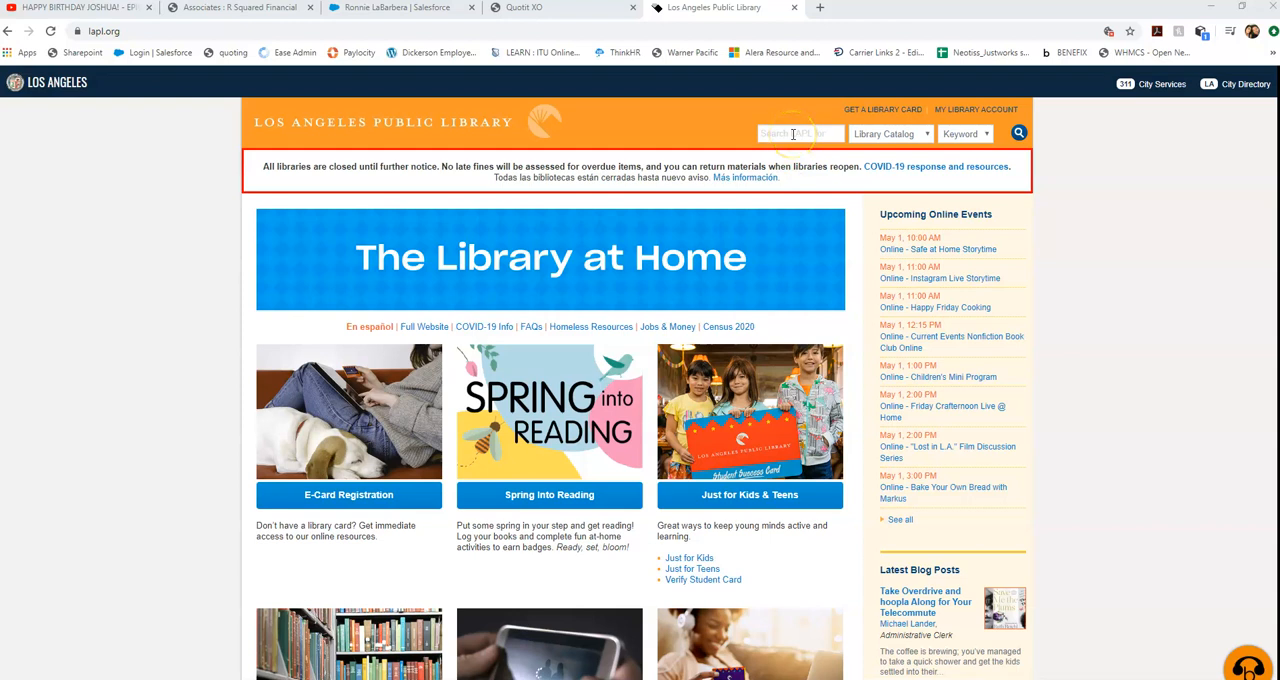
Search the LAPL Website for "referenceUSA" instead of the Library Catalog.
{"action": "left_click", "coordinate": [882, 134]}
{"action": "left_click", "coordinate": [880, 172]}
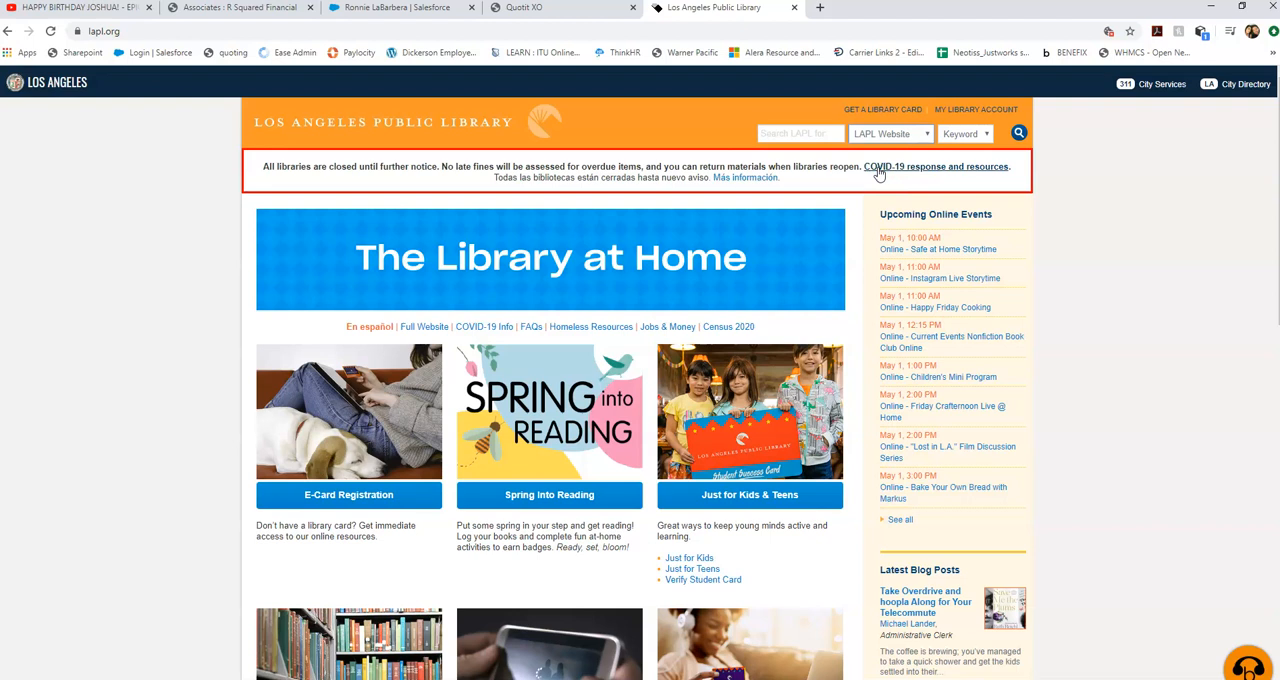
{"action": "left_click", "coordinate": [810, 135]}
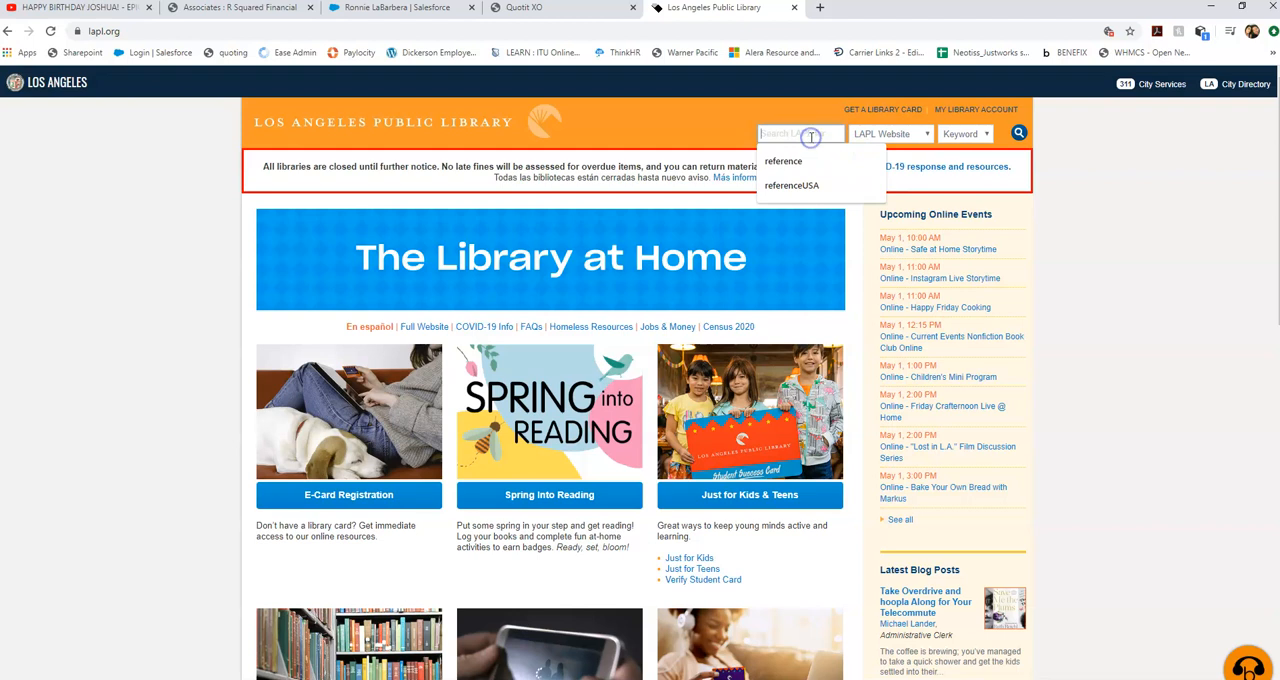
{"action": "type", "text": "REFERENCEUSA"}
{"action": "left_click", "coordinate": [826, 133]}
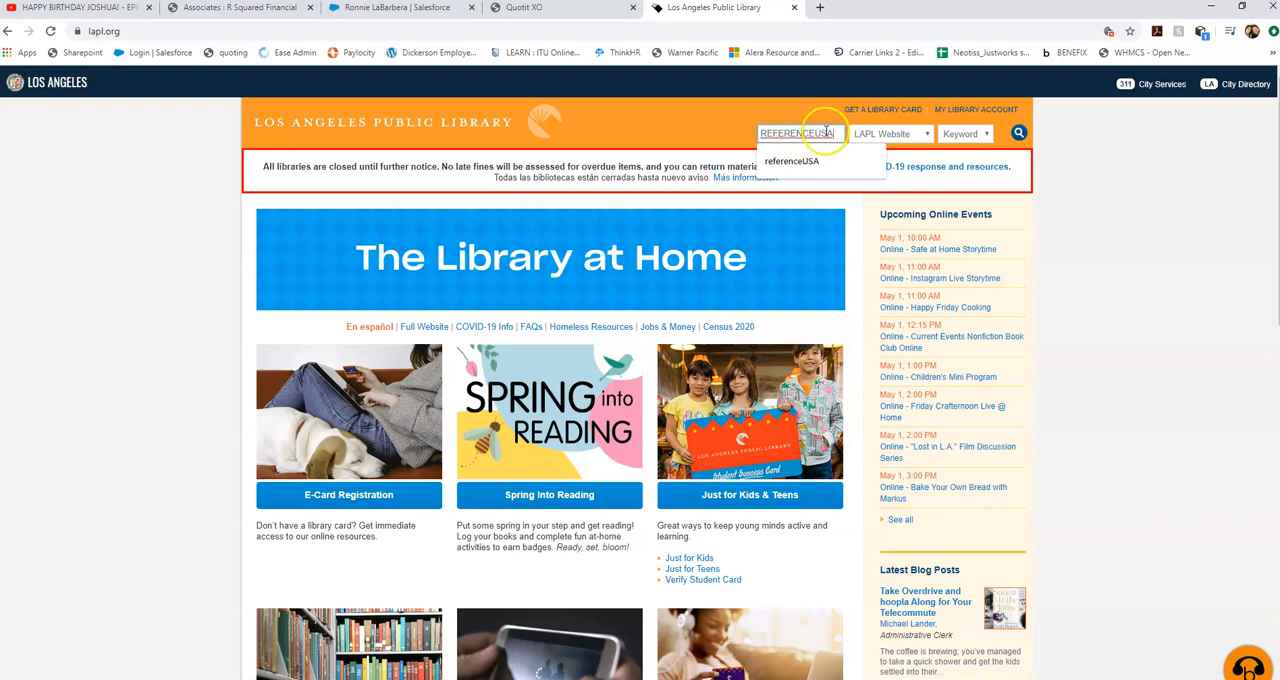
{"action": "left_click", "coordinate": [1018, 134]}
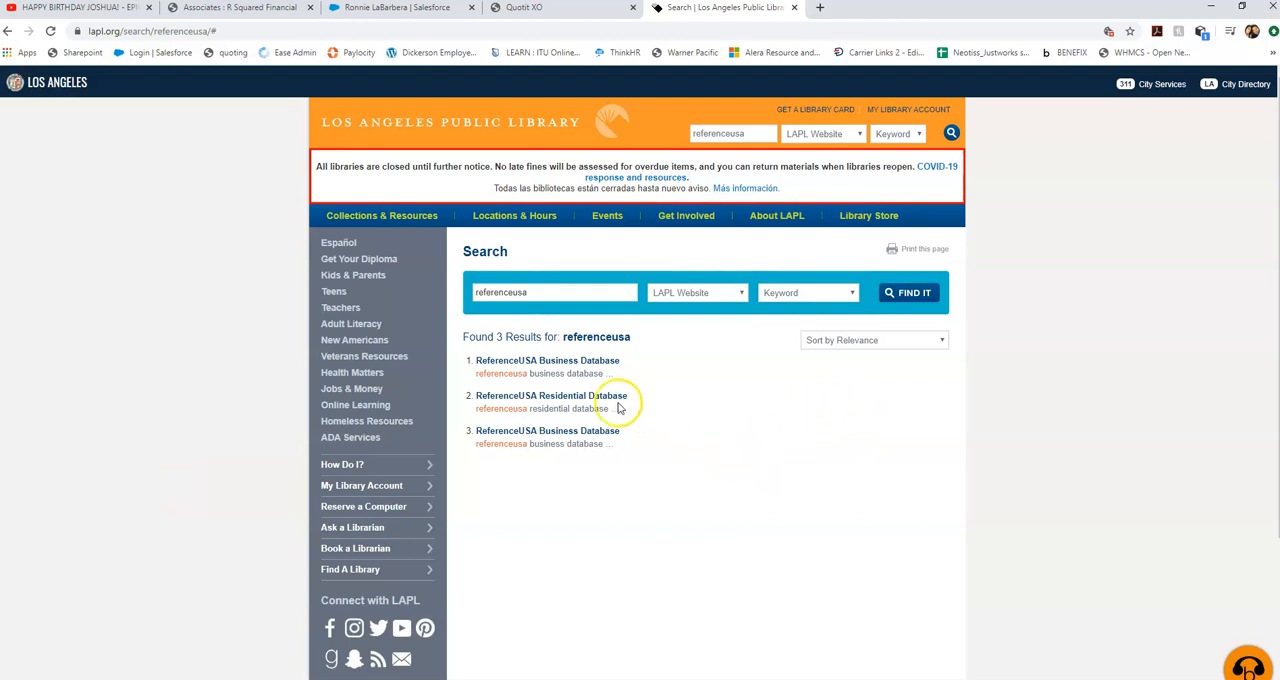
Open the ReferenceUSA Business Database from the results and go to the advanced search of its U.S. Businesses database.
{"action": "left_click", "coordinate": [586, 362]}
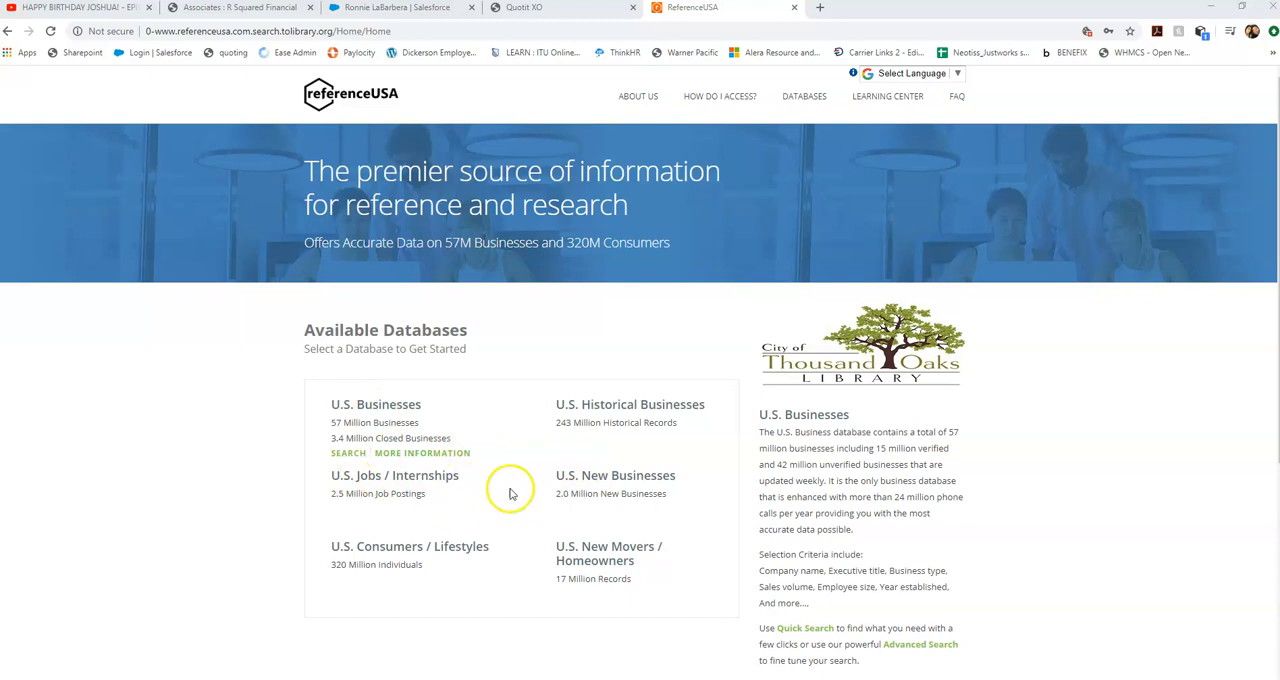
{"action": "mouse_move", "coordinate": [427, 554]}
{"action": "mouse_move", "coordinate": [605, 556]}
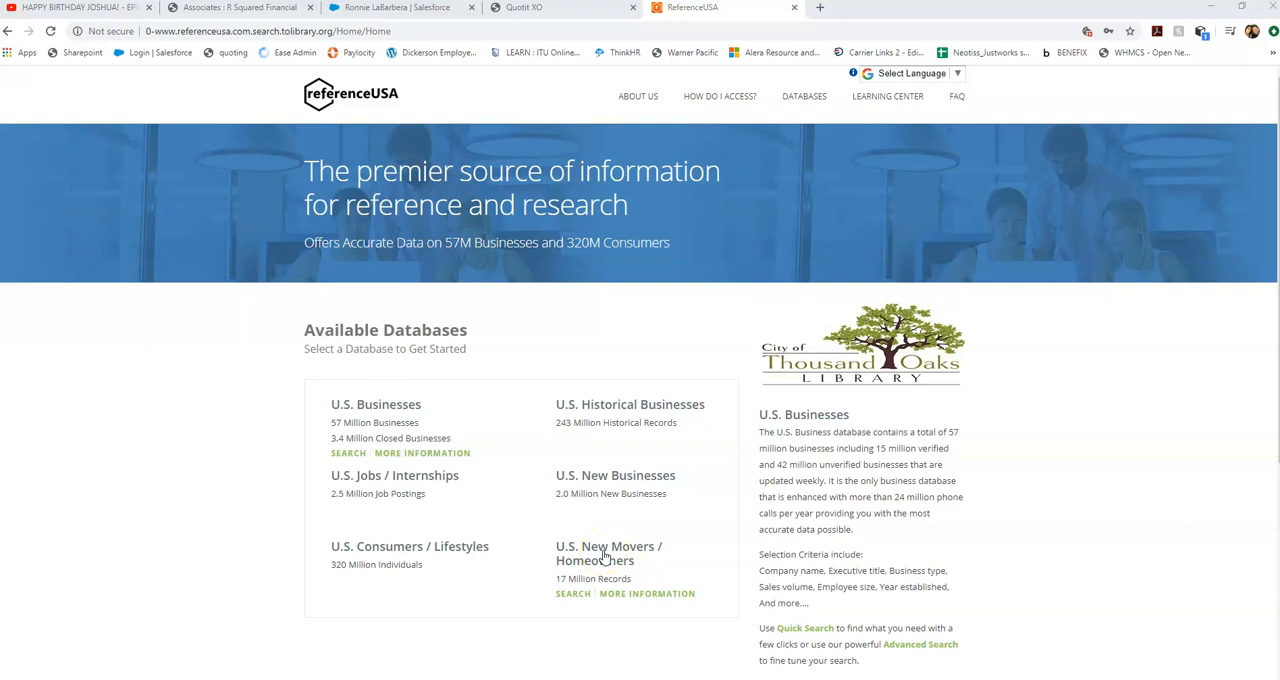
{"action": "left_click", "coordinate": [375, 408]}
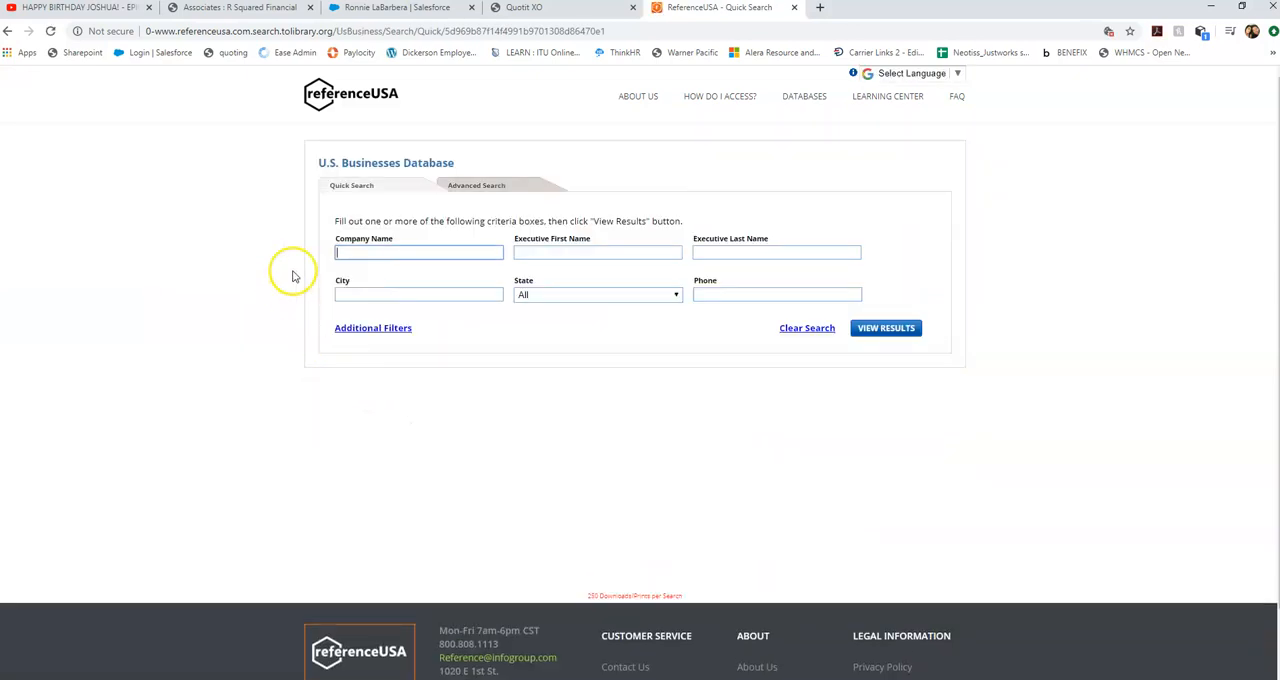
{"action": "left_click", "coordinate": [506, 187]}
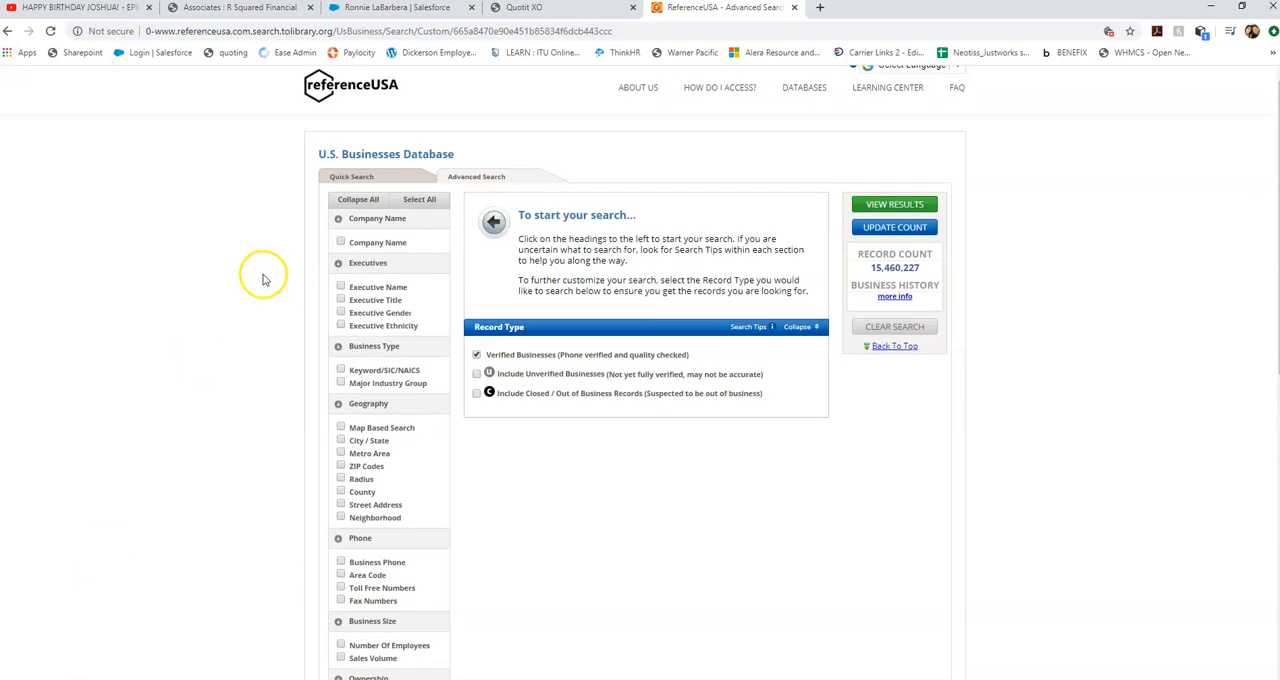
Add the Major Industry Group filter and select Transportation (40-49).
{"action": "scroll", "coordinate": [263, 280], "scroll_direction": "down", "scroll_amount": 2}
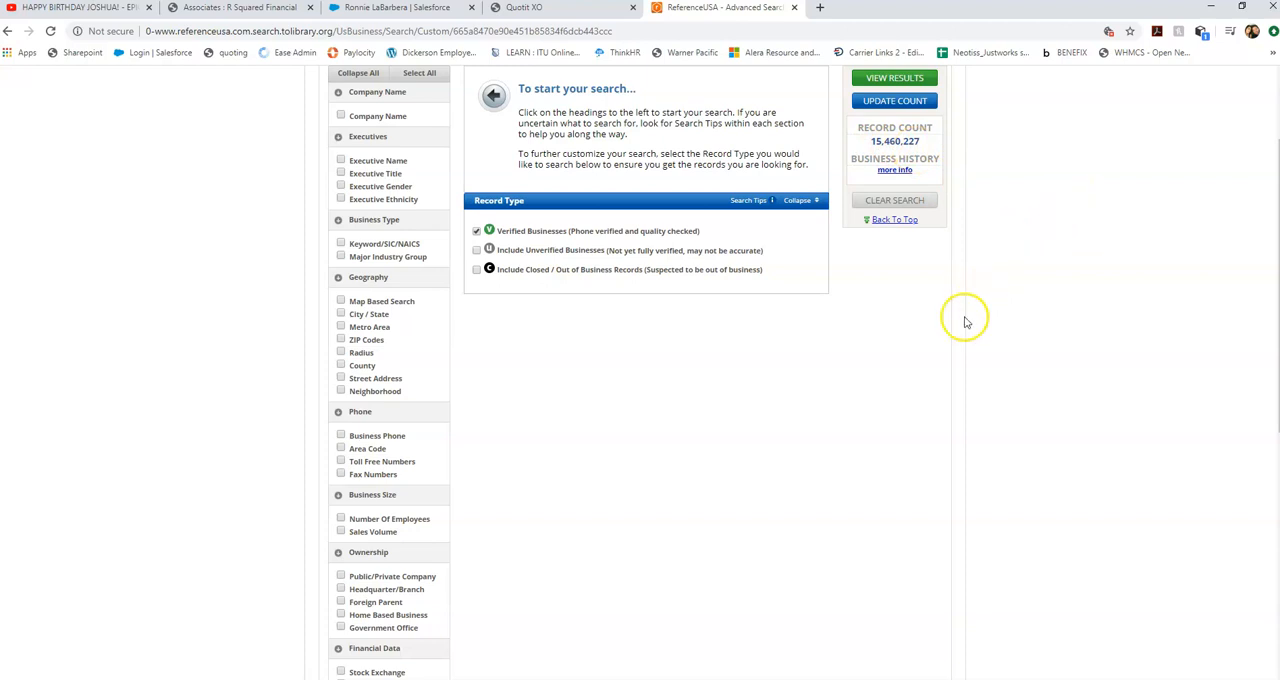
{"action": "left_click", "coordinate": [340, 256]}
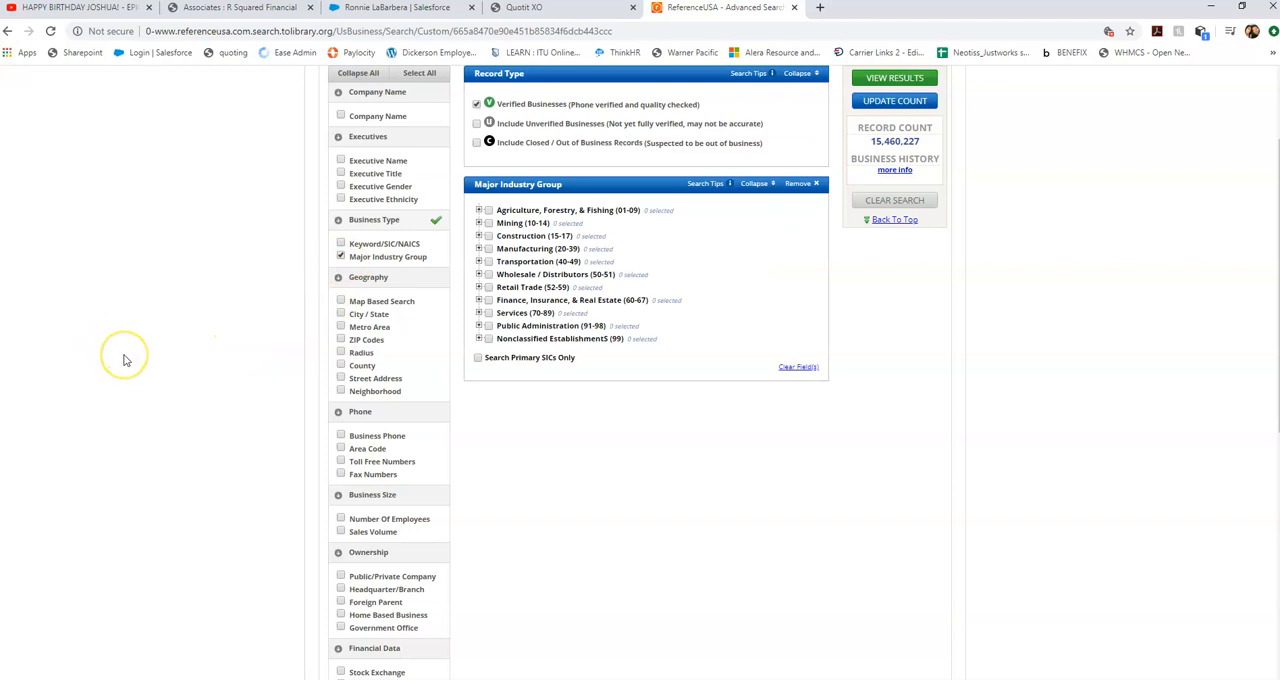
{"action": "left_click", "coordinate": [488, 261]}
Expand Services (70-89) and its 76-Miscellaneous Repair Services subgroup to view the categories, and update the record count.
{"action": "left_click", "coordinate": [478, 313]}
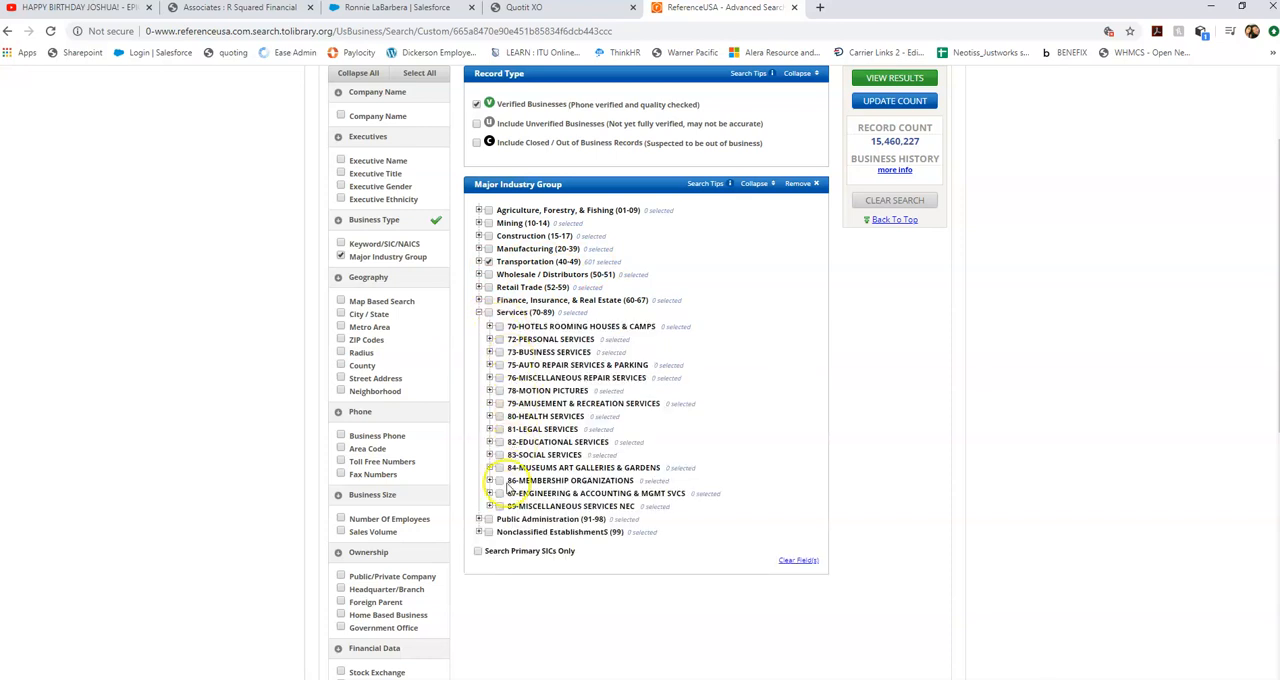
{"action": "left_click", "coordinate": [489, 377]}
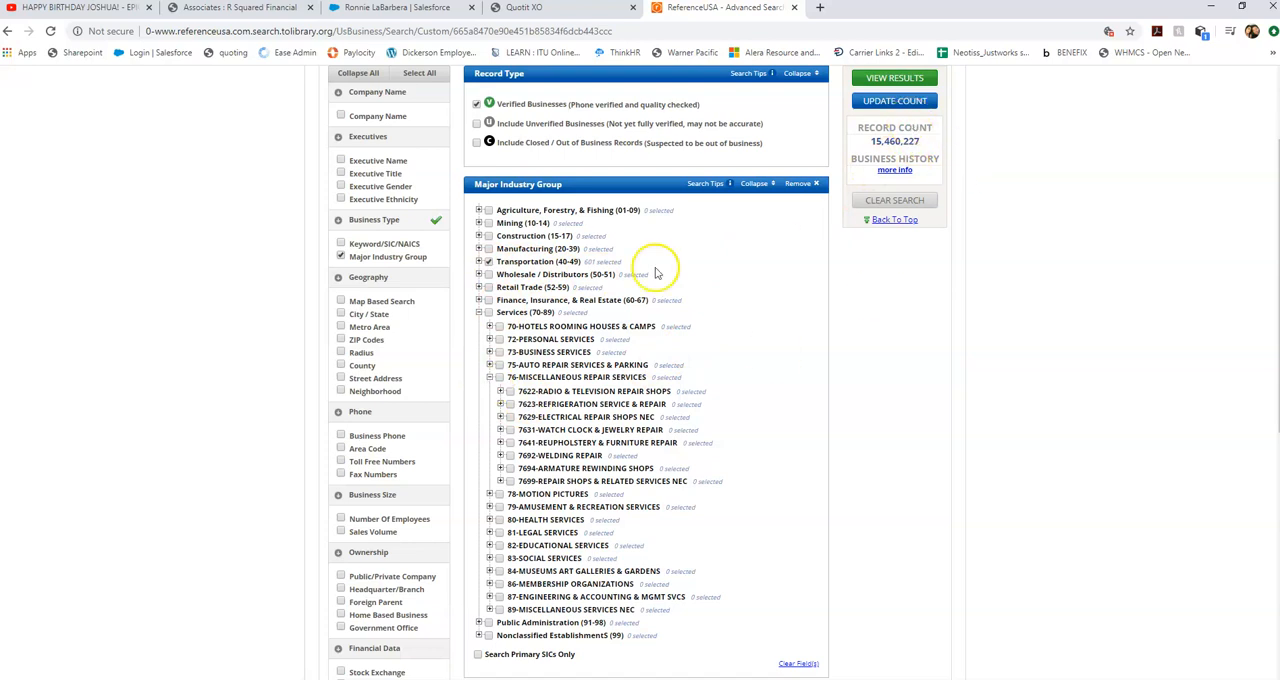
{"action": "left_click", "coordinate": [903, 101]}
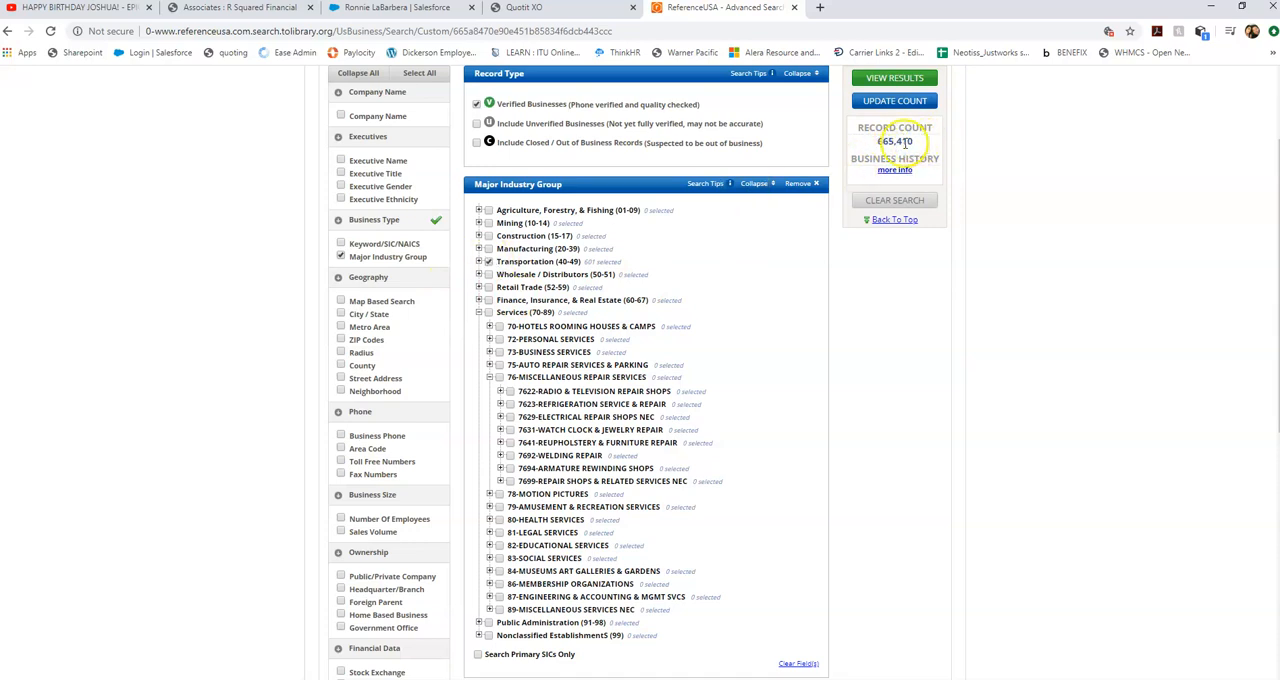
Add the City / State filter, search for "los angeles" to select Los Angeles, CA, and update the record count.
{"action": "scroll", "coordinate": [260, 278], "scroll_direction": "down", "scroll_amount": 2}
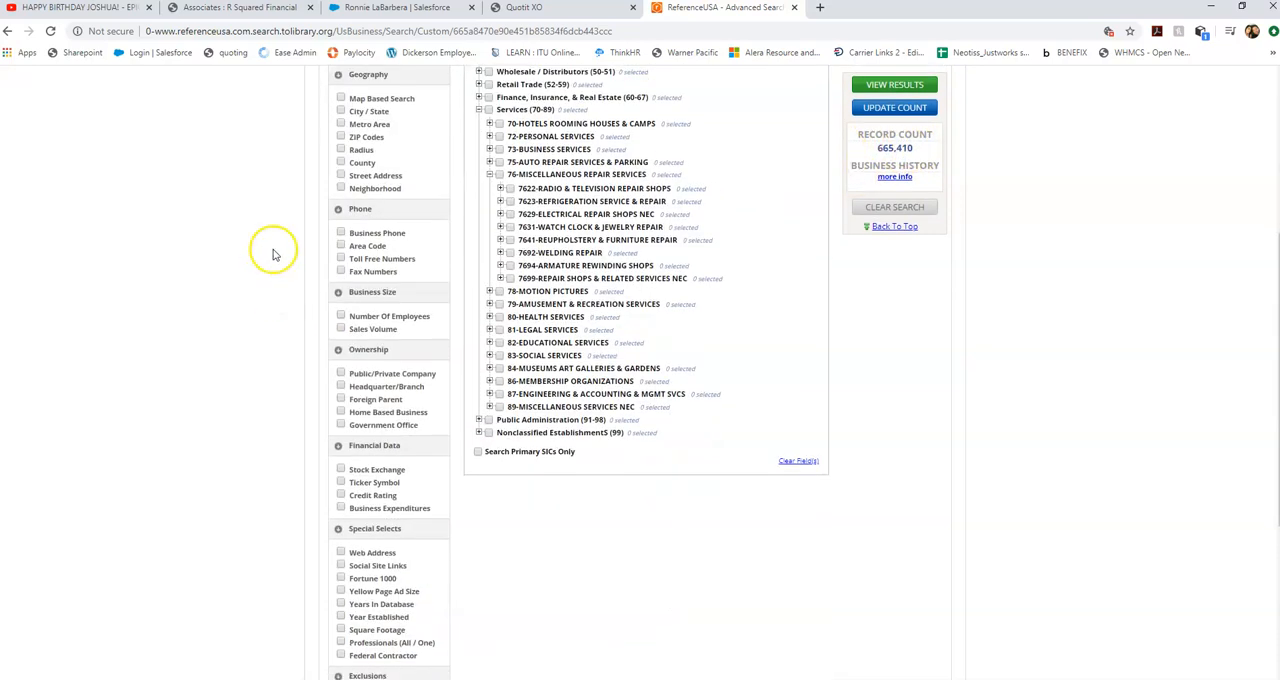
{"action": "left_click", "coordinate": [340, 111]}
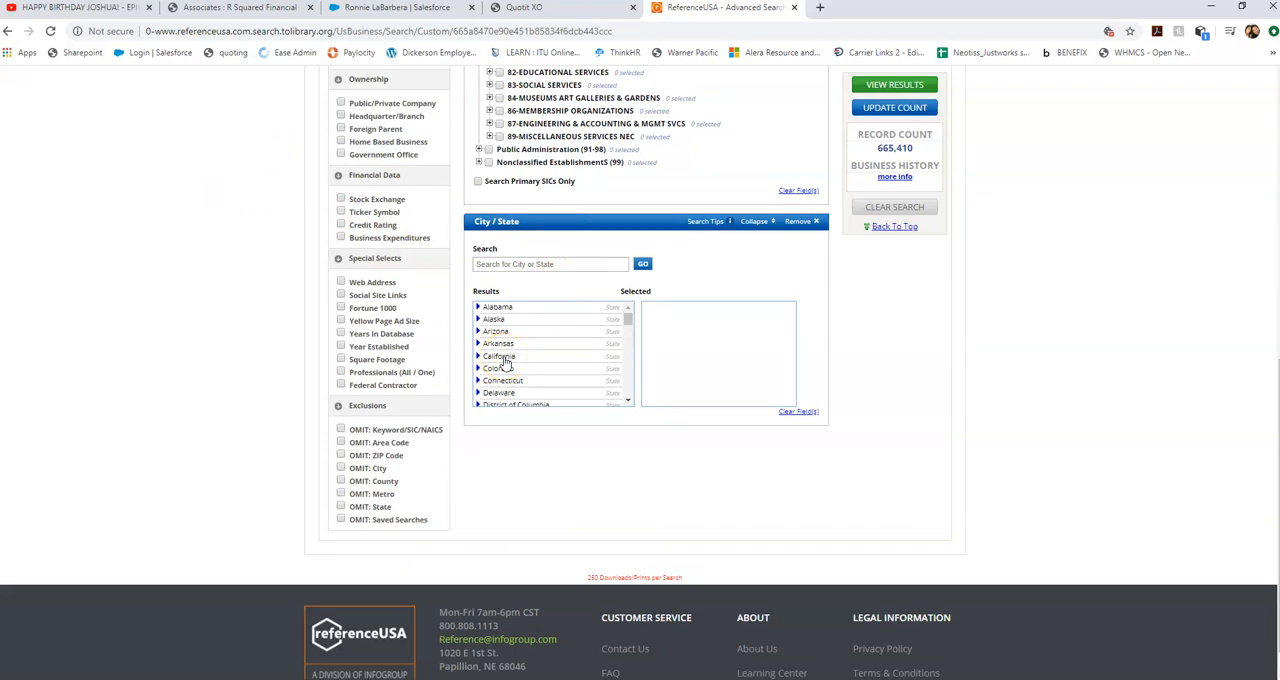
{"action": "left_click", "coordinate": [506, 265]}
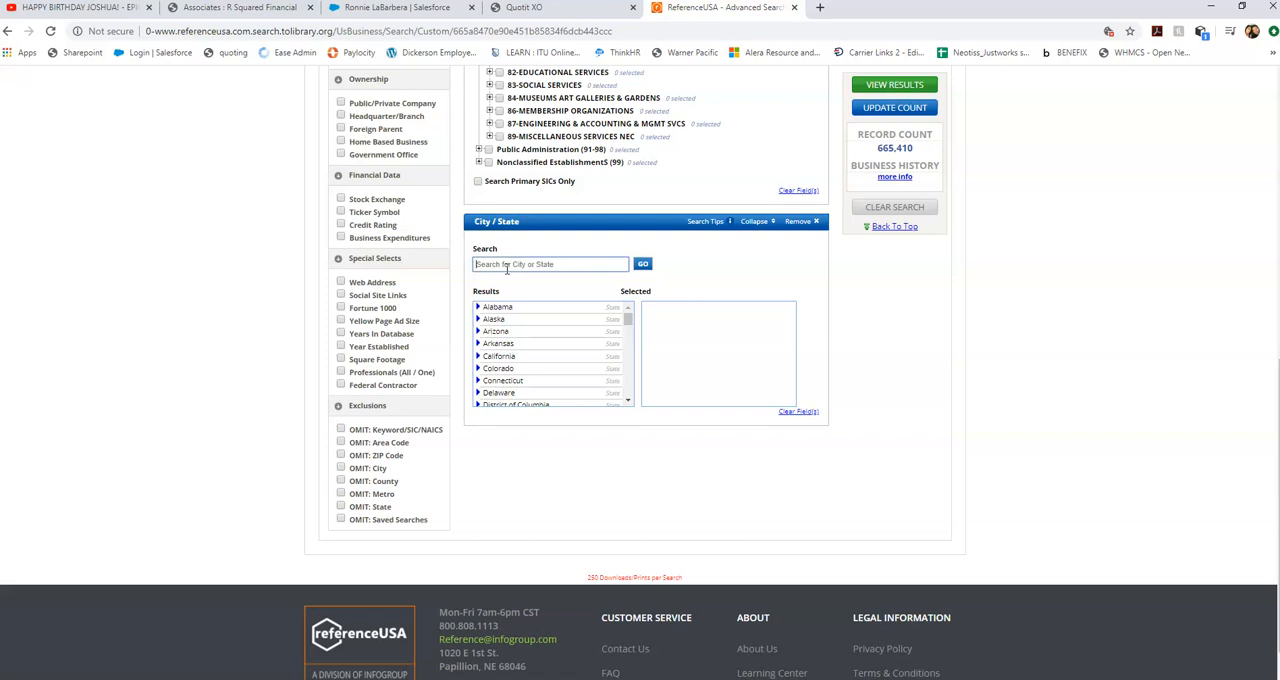
{"action": "left_click", "coordinate": [507, 264]}
{"action": "type", "text": "los angeles"}
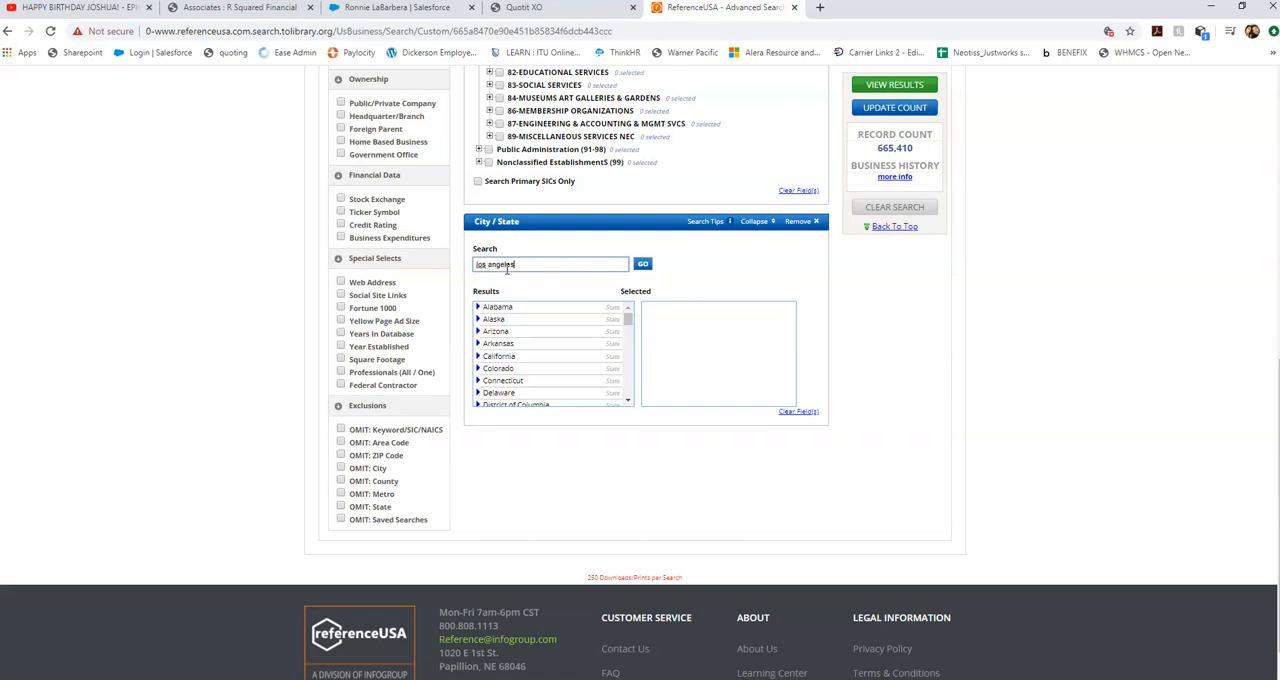
{"action": "left_click", "coordinate": [643, 266]}
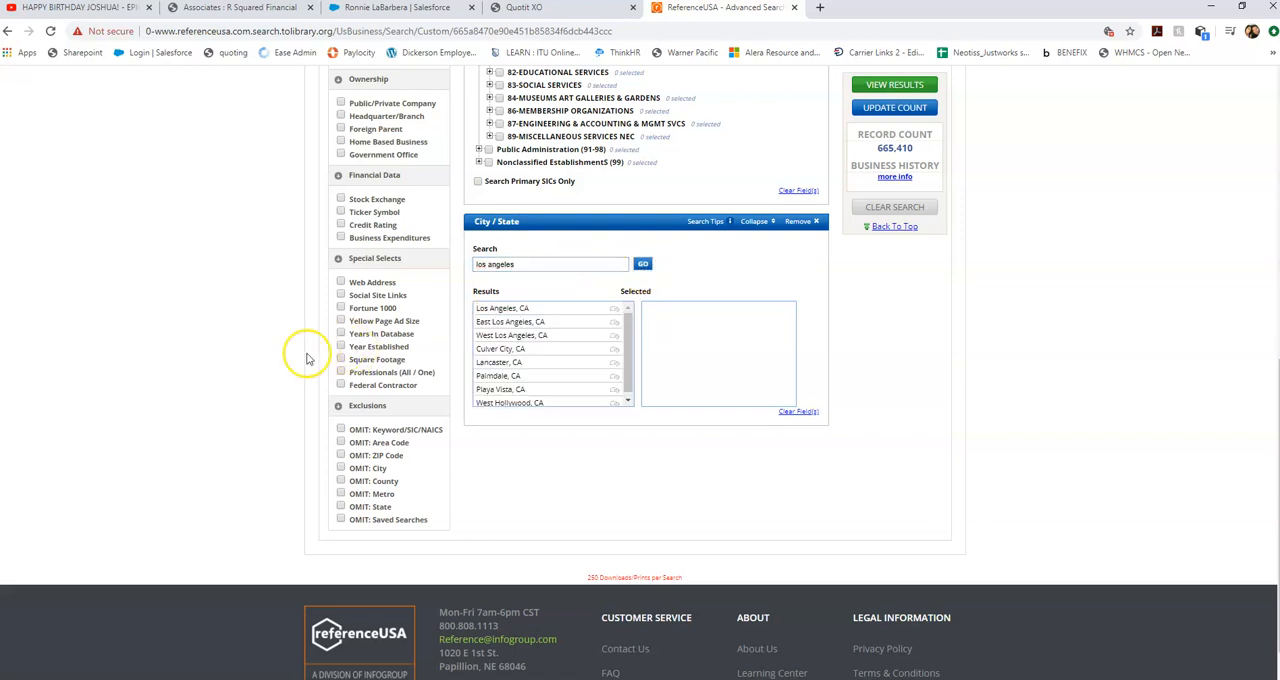
{"action": "double_click", "coordinate": [497, 310]}
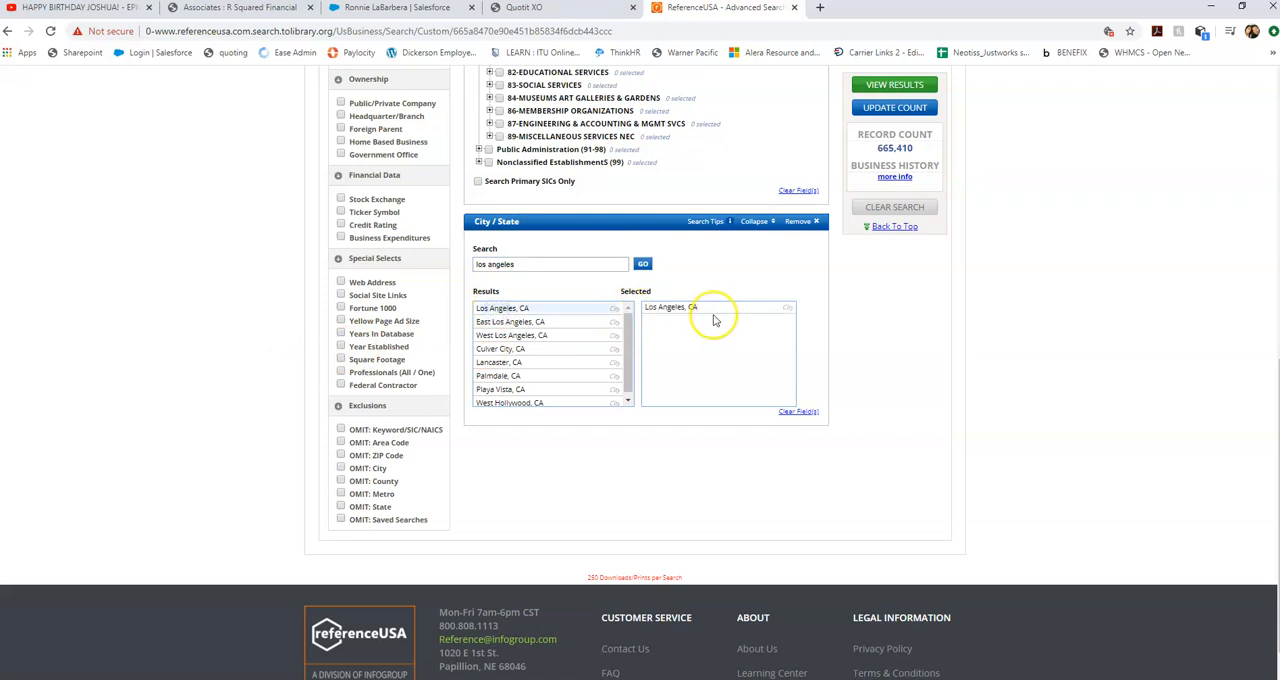
{"action": "left_click", "coordinate": [868, 108]}
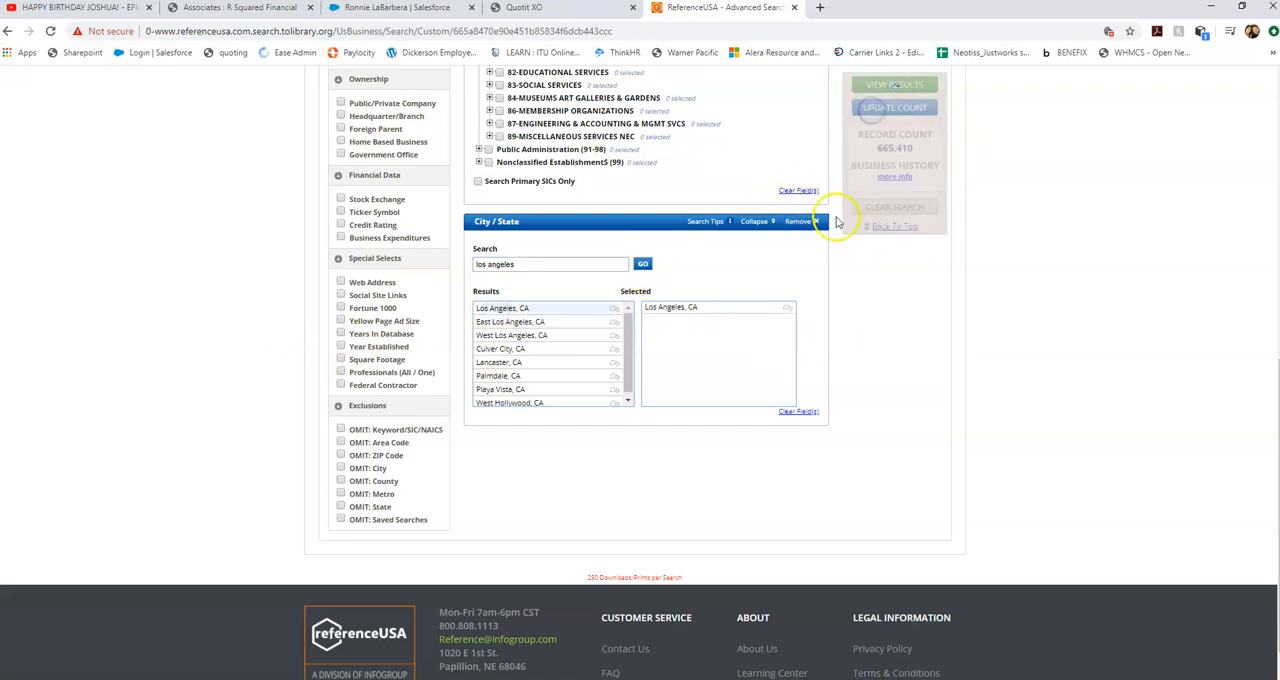
Add the Business Phone filter and limit it to only businesses with a valid phone number.
{"action": "scroll", "coordinate": [460, 205], "scroll_direction": "up", "scroll_amount": 2}
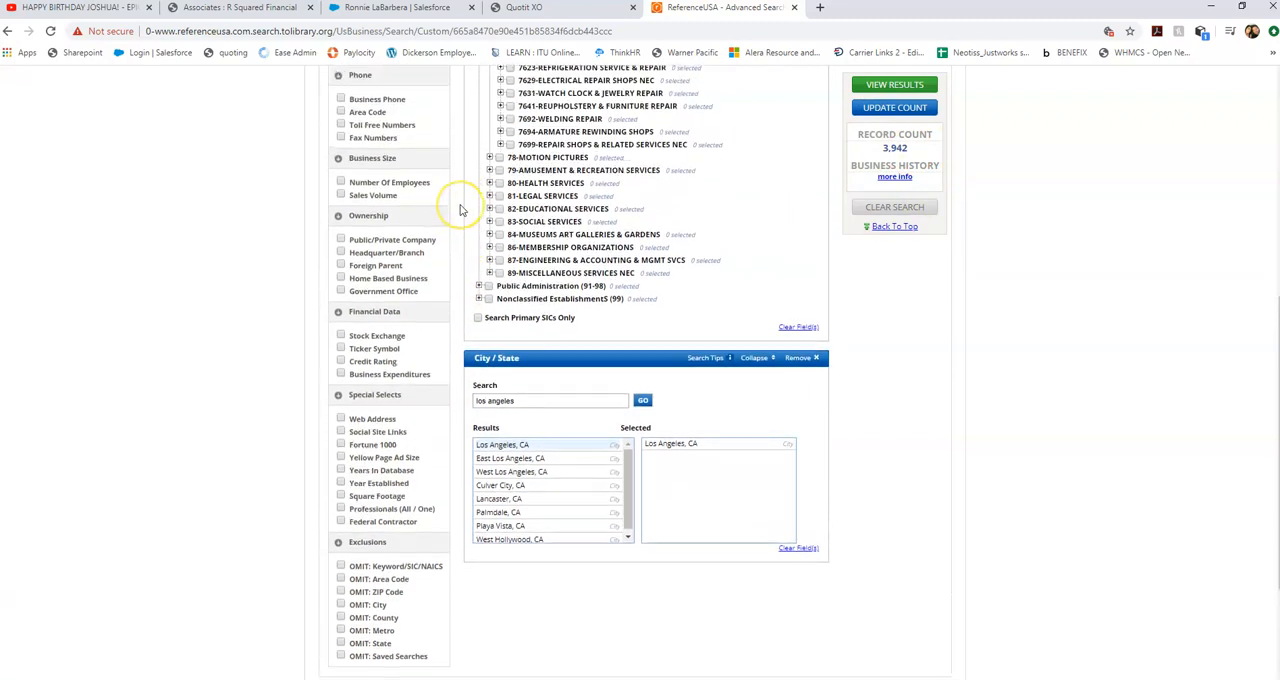
{"action": "scroll", "coordinate": [460, 210], "scroll_direction": "up", "scroll_amount": 1}
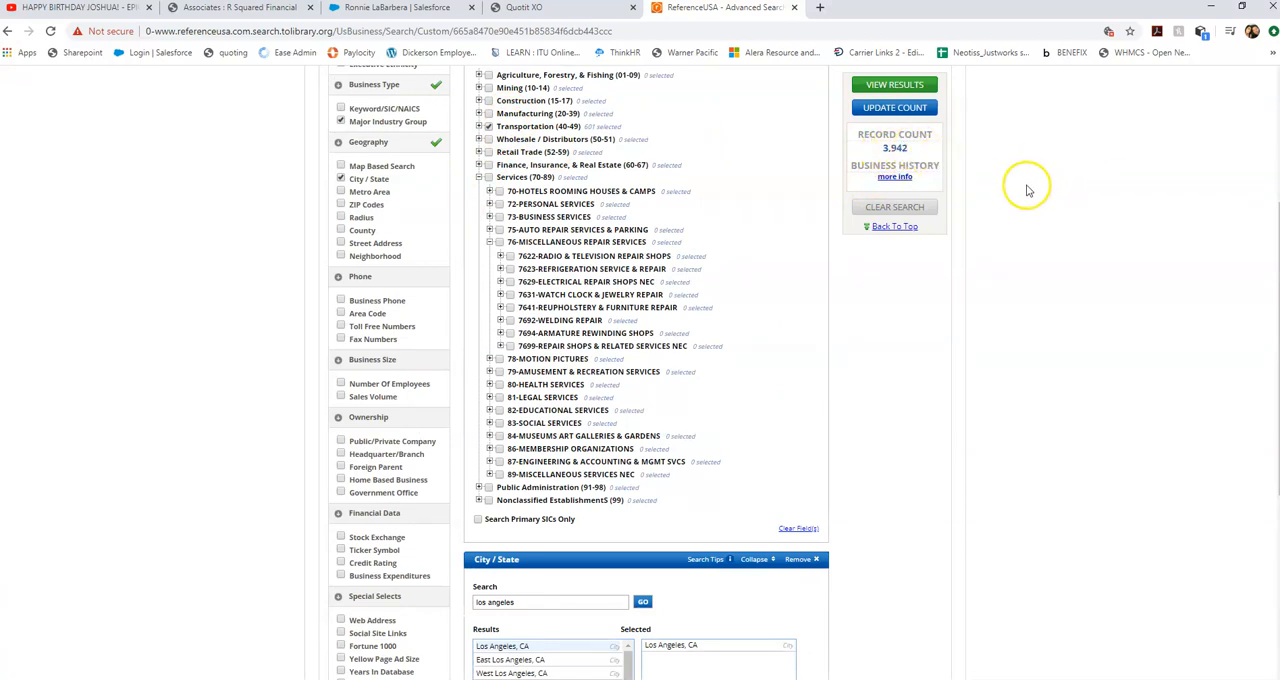
{"action": "scroll", "coordinate": [303, 289], "scroll_direction": "down", "scroll_amount": 1}
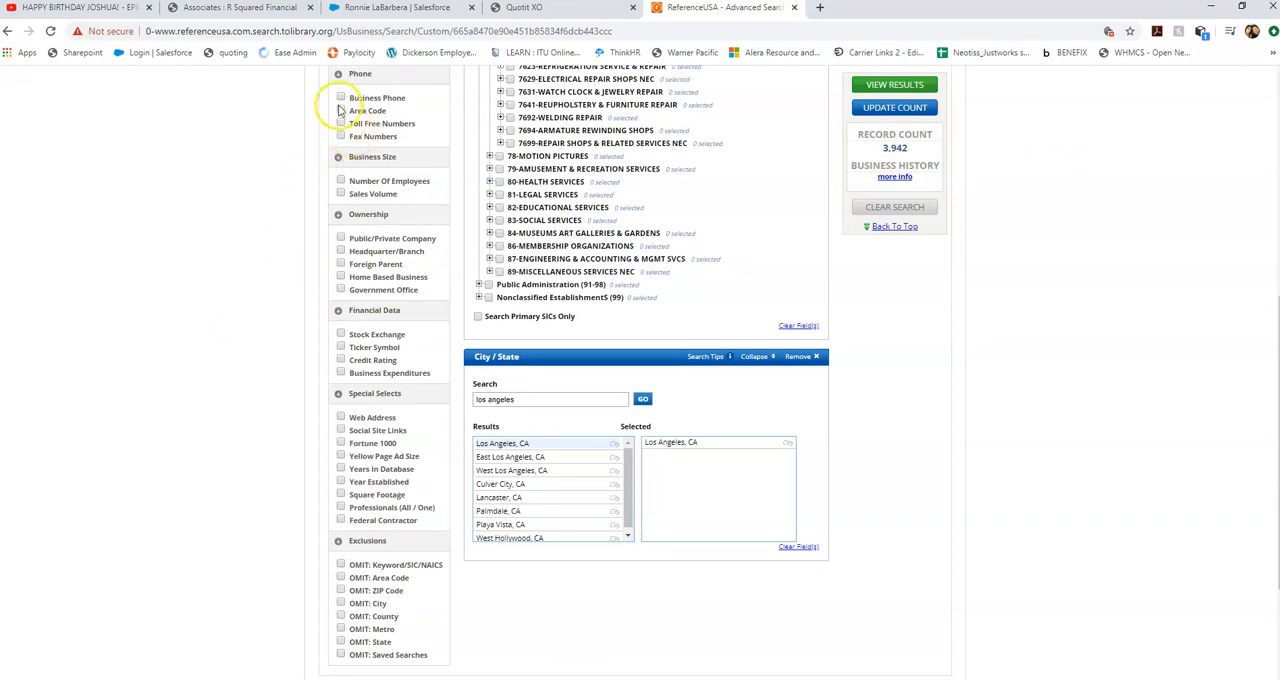
{"action": "left_click", "coordinate": [341, 98]}
{"action": "scroll", "coordinate": [1100, 366], "scroll_direction": "down", "scroll_amount": 3}
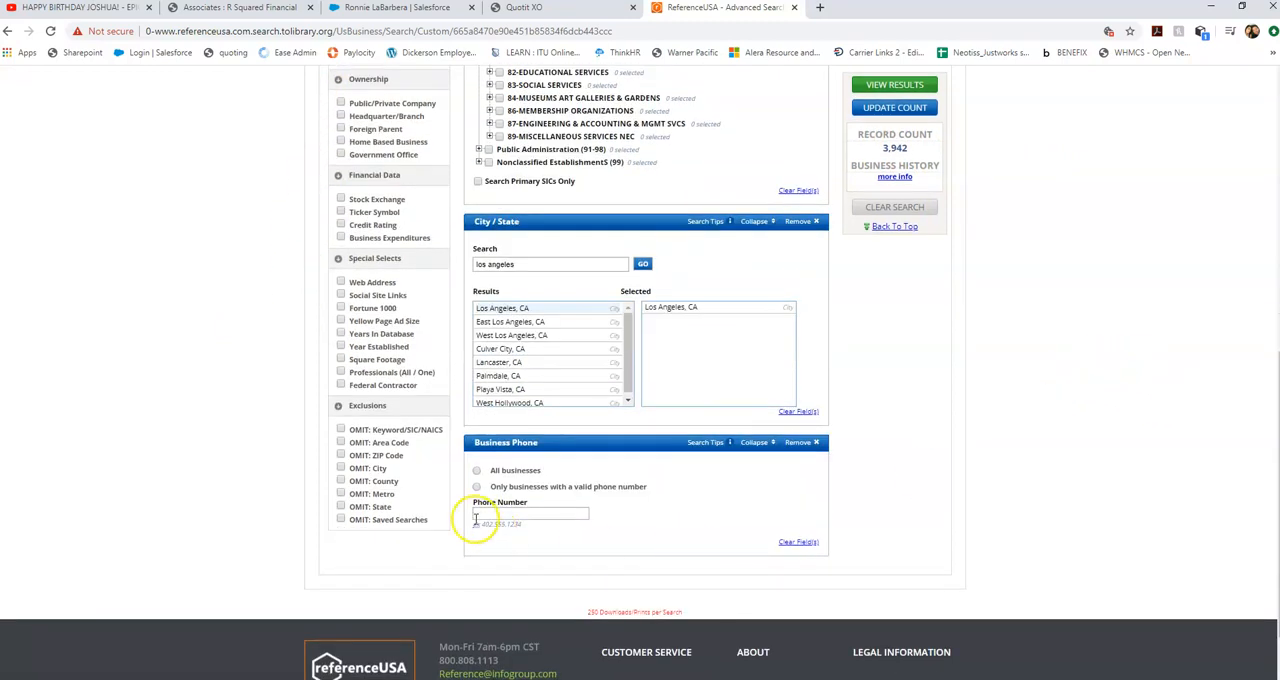
{"action": "left_click", "coordinate": [476, 486]}
Add the Number Of Employees filter and select the ranges 10-19, 20-49, 50-99, 100-249 and 250-499.
{"action": "scroll", "coordinate": [308, 446], "scroll_direction": "up", "scroll_amount": 1}
{"action": "scroll", "coordinate": [300, 444], "scroll_direction": "up", "scroll_amount": 4}
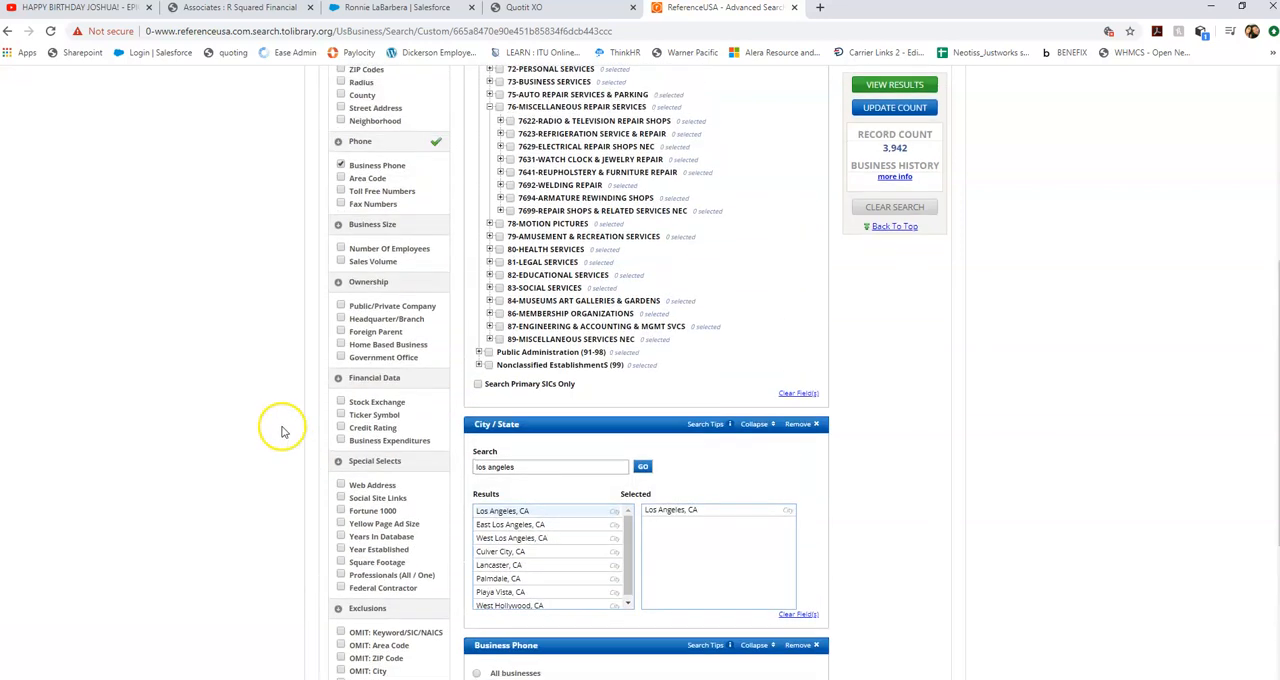
{"action": "left_click", "coordinate": [341, 249]}
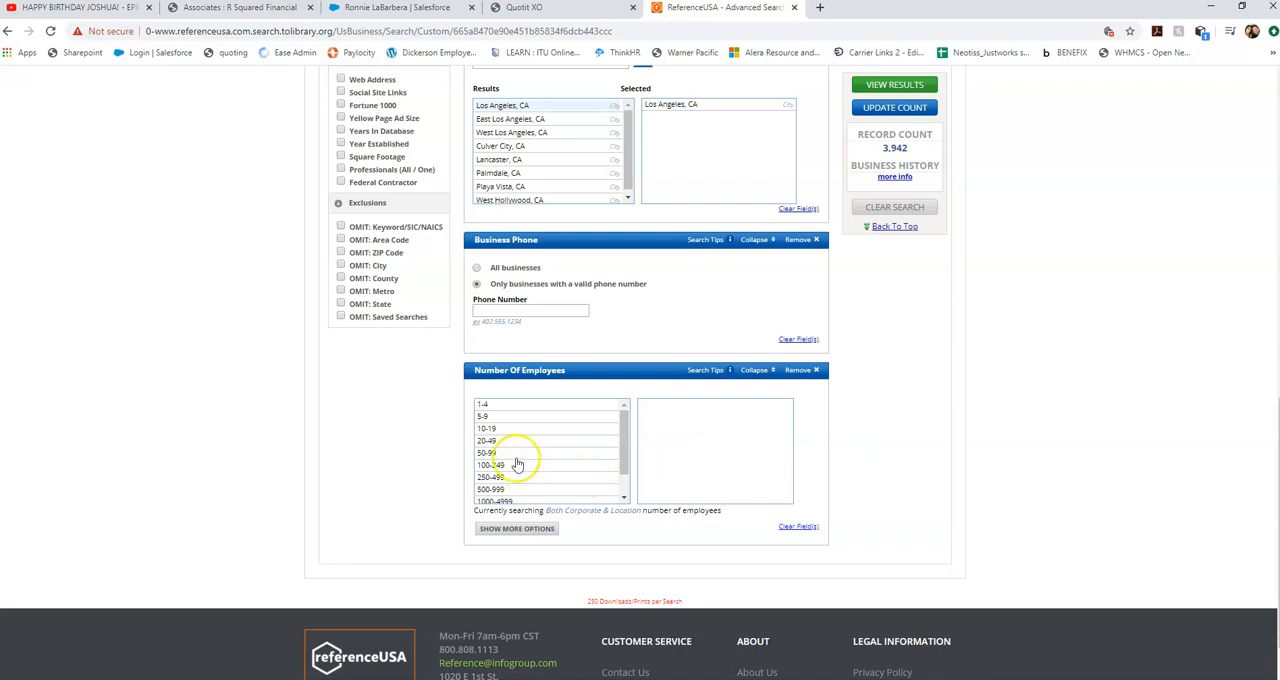
{"action": "left_click", "coordinate": [492, 430]}
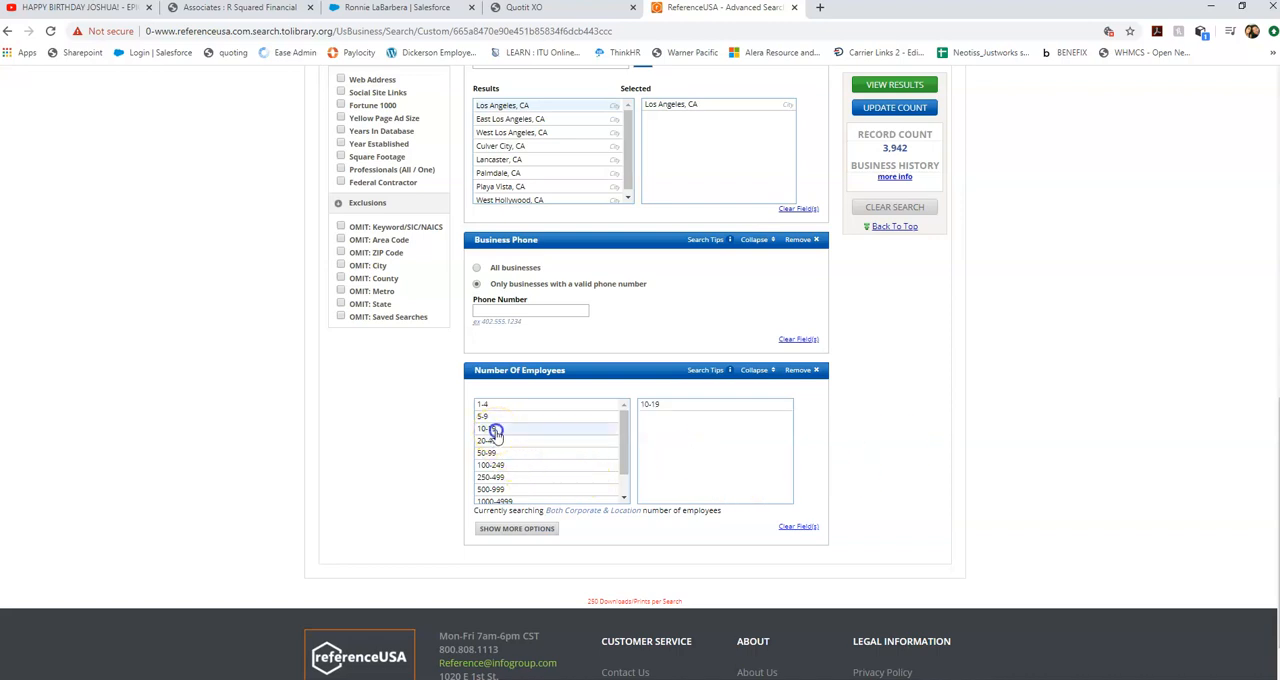
{"action": "left_click", "coordinate": [491, 444]}
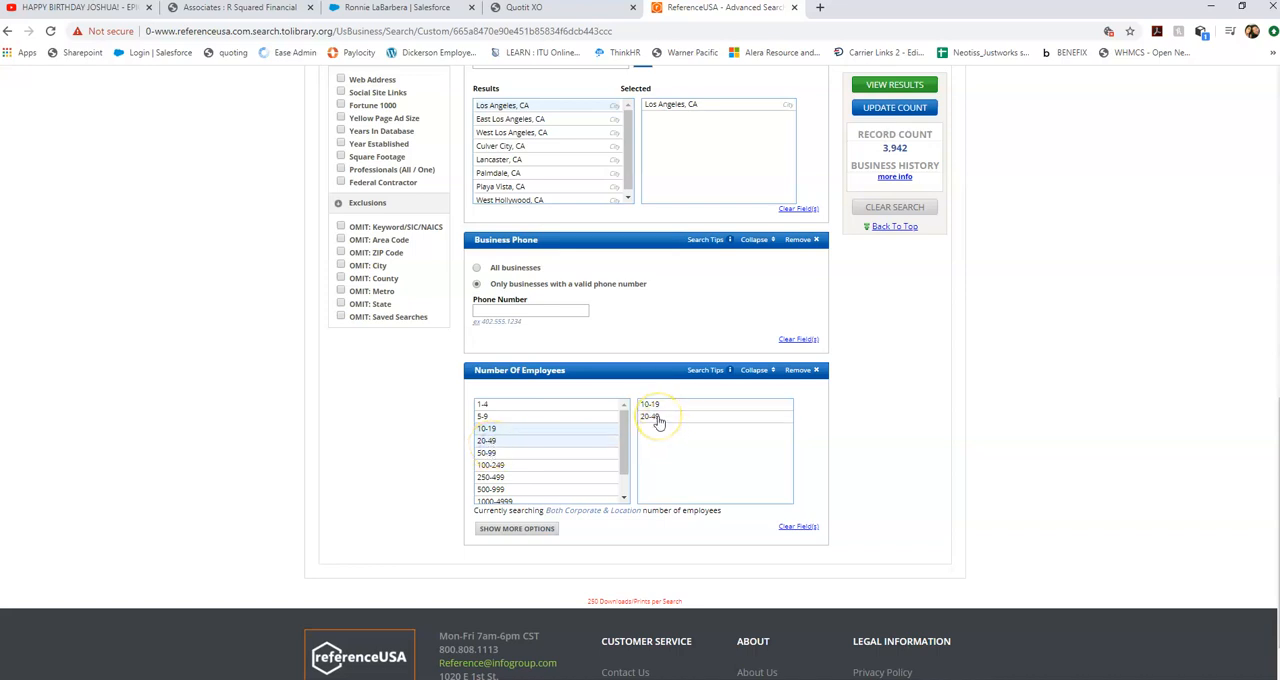
{"action": "left_click", "coordinate": [487, 453]}
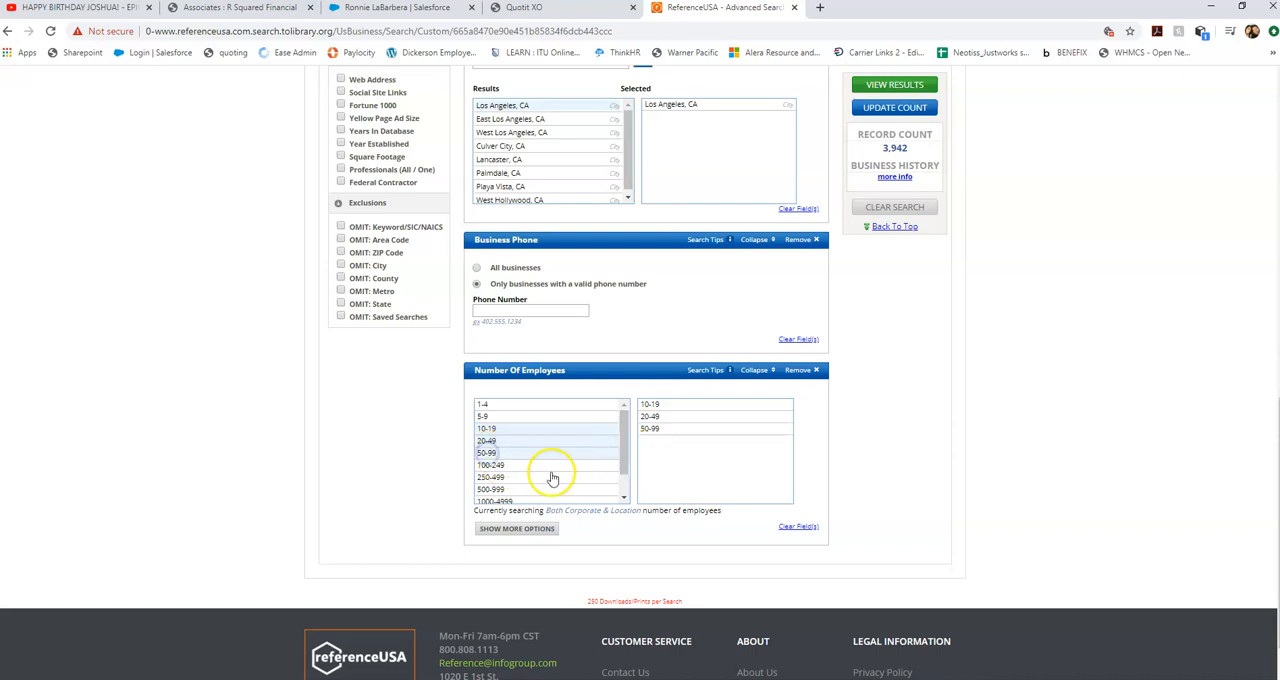
{"action": "left_click", "coordinate": [509, 467]}
{"action": "left_click", "coordinate": [510, 478]}
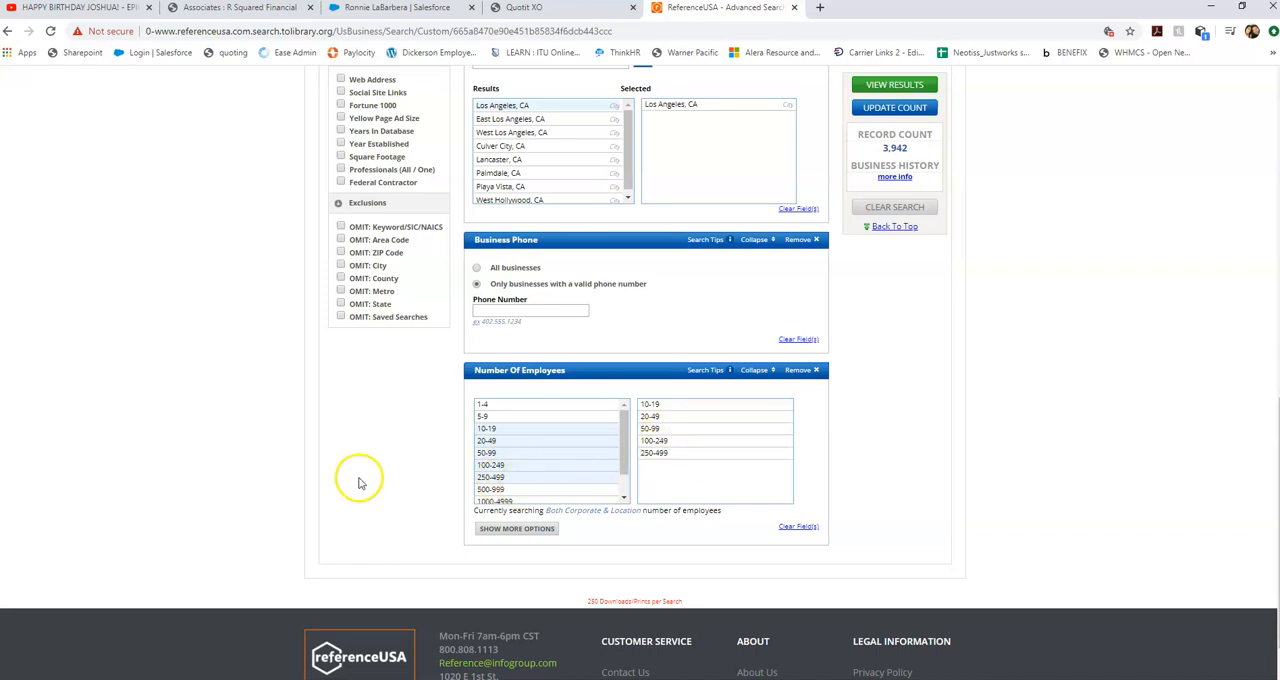
Add the Headquarter/Branch filter and select Single Location and Headquarter.
{"action": "scroll", "coordinate": [256, 287], "scroll_direction": "up", "scroll_amount": 2}
{"action": "scroll", "coordinate": [256, 287], "scroll_direction": "up", "scroll_amount": 3}
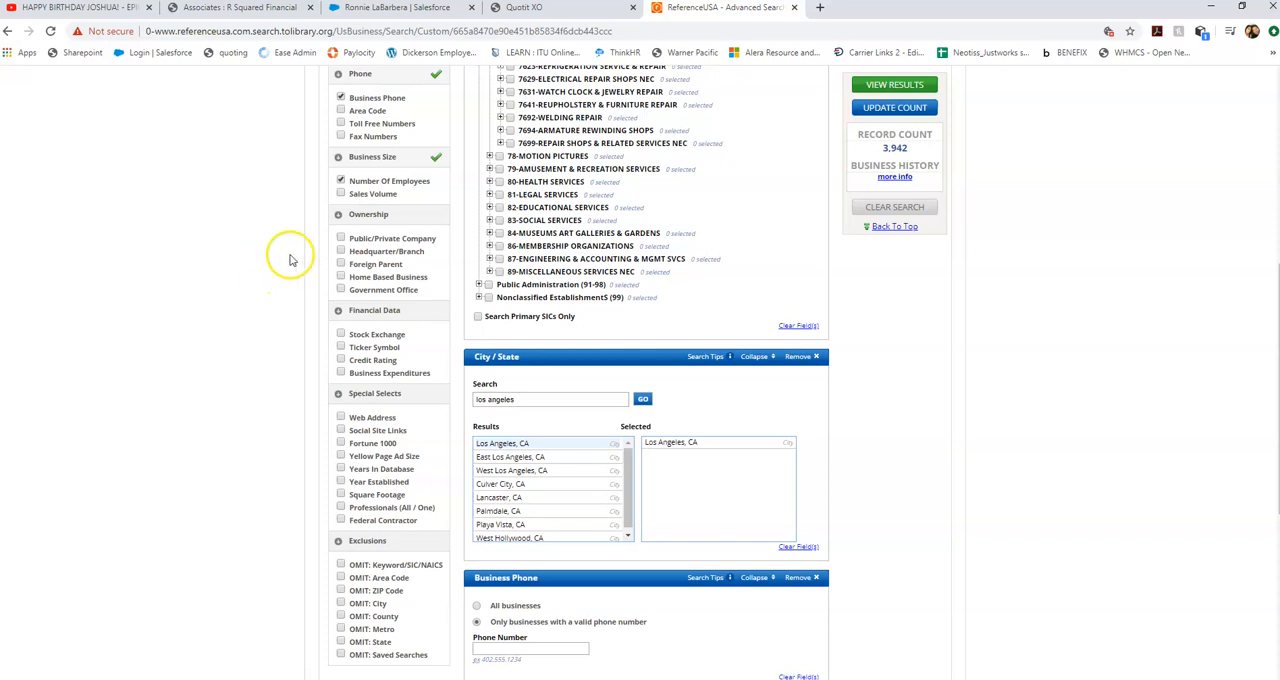
{"action": "left_click", "coordinate": [341, 251]}
{"action": "scroll", "coordinate": [860, 365], "scroll_direction": "down", "scroll_amount": 5}
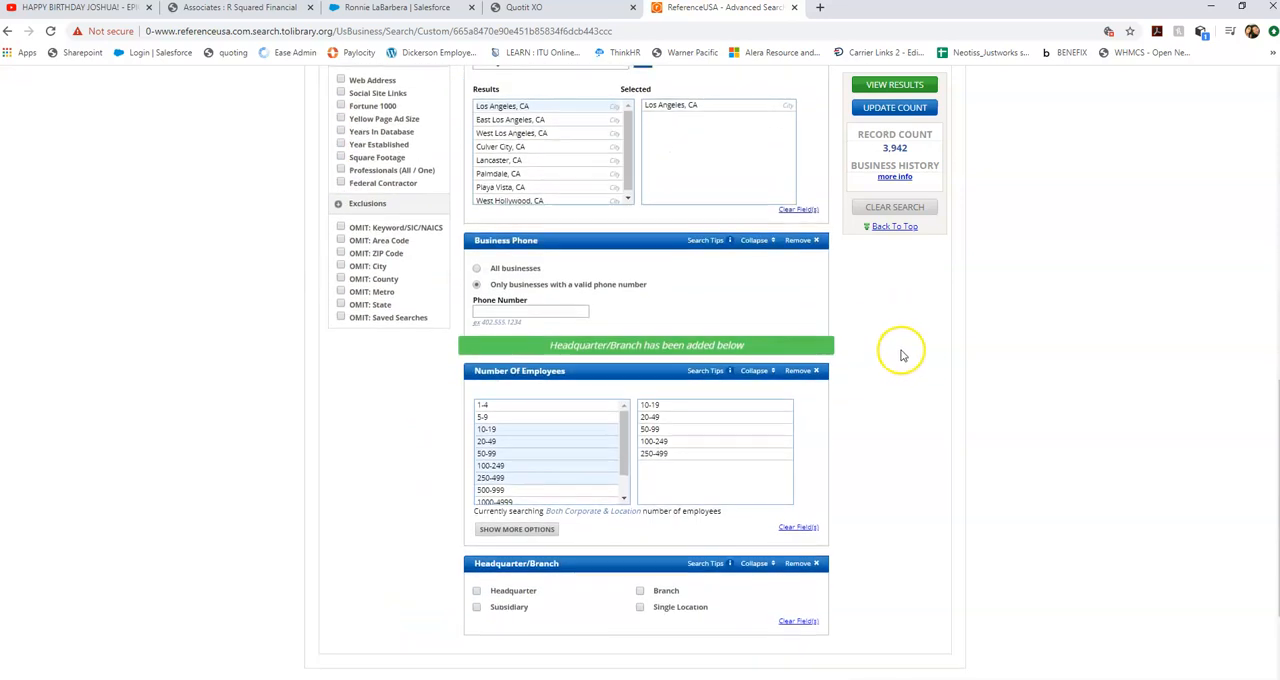
{"action": "scroll", "coordinate": [905, 352], "scroll_direction": "down", "scroll_amount": 2}
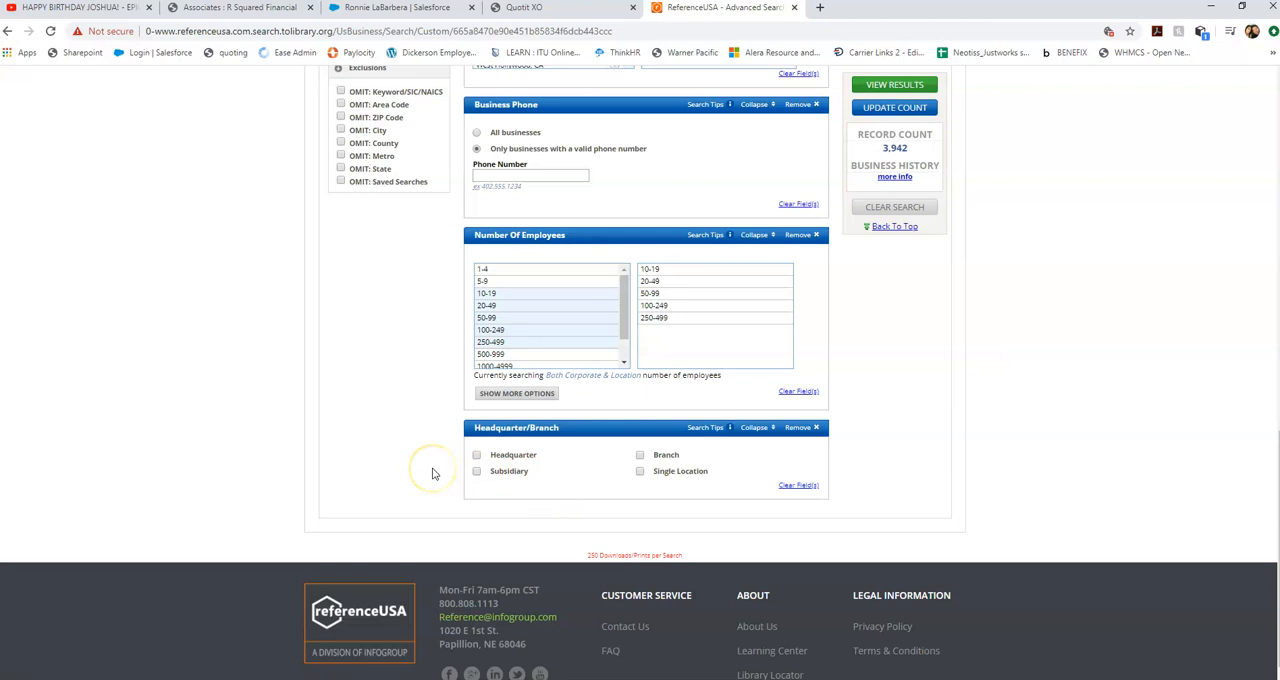
{"action": "left_click", "coordinate": [641, 472]}
{"action": "left_click", "coordinate": [476, 455]}
{"action": "scroll", "coordinate": [530, 400], "scroll_direction": "up", "scroll_amount": 3}
{"action": "scroll", "coordinate": [450, 400], "scroll_direction": "down", "scroll_amount": 2}
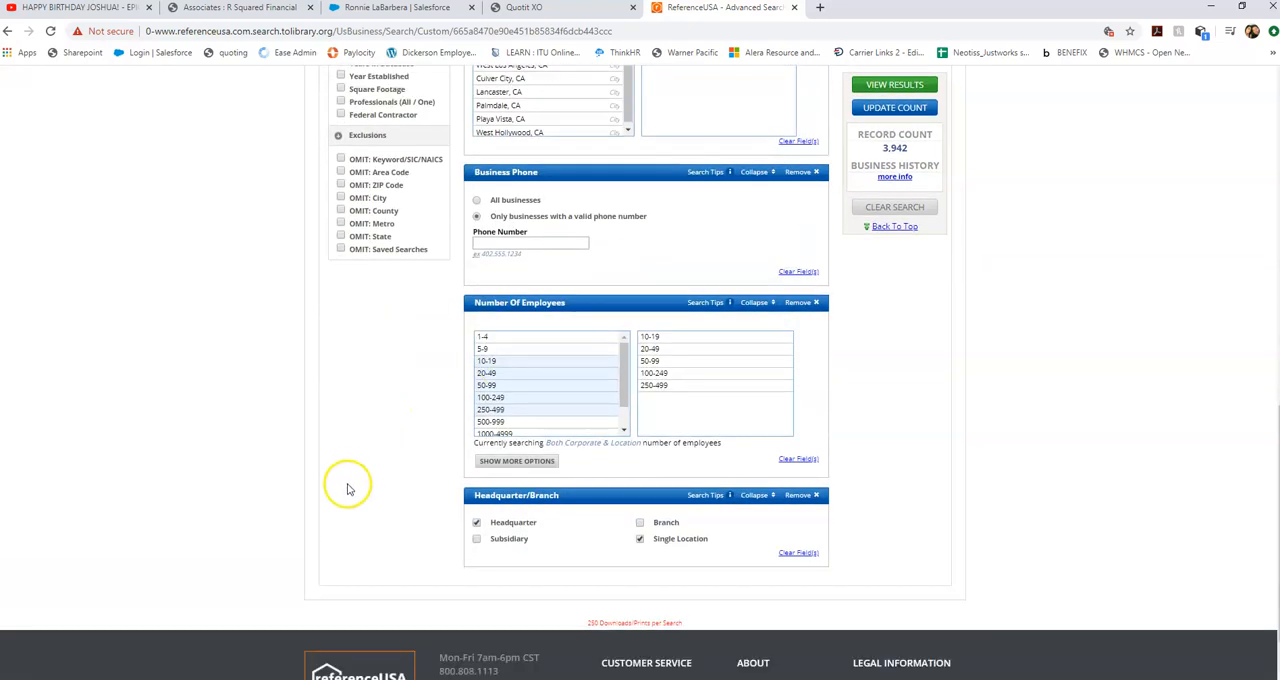
{"action": "scroll", "coordinate": [348, 489], "scroll_direction": "down", "scroll_amount": 1}
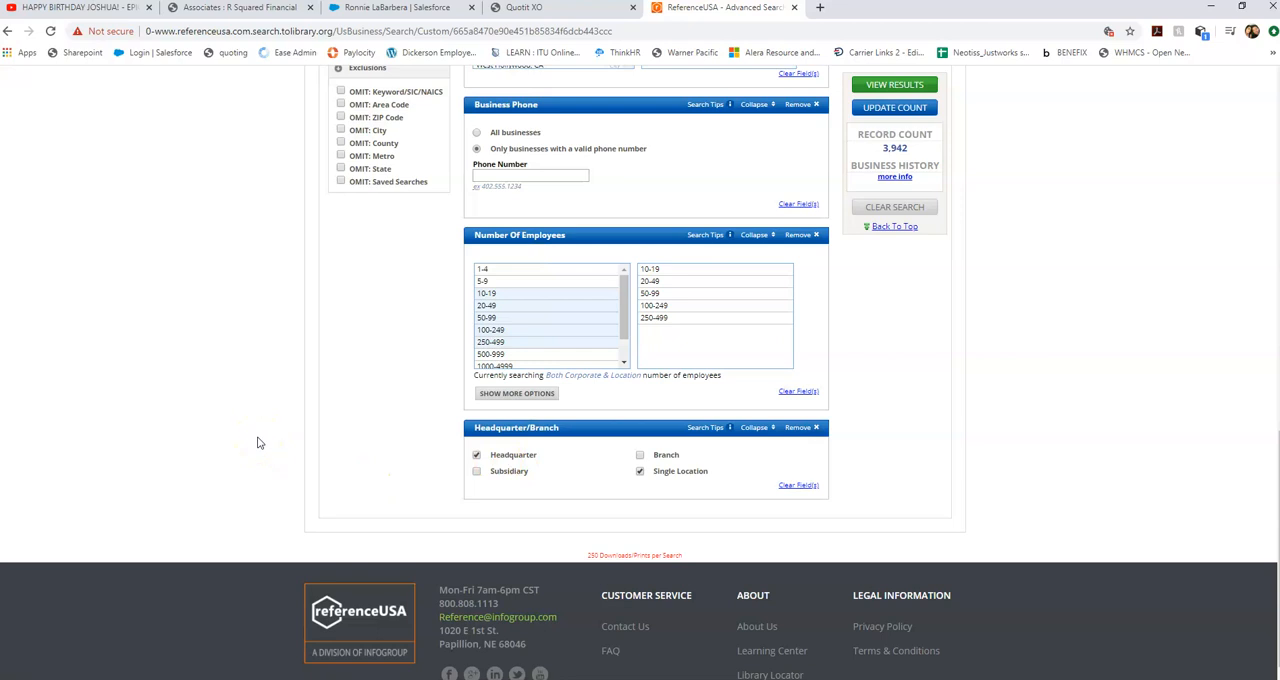
Update the record count, then add the Foreign Parent filter and exclude companies with a foreign parent.
{"action": "scroll", "coordinate": [254, 443], "scroll_direction": "up", "scroll_amount": 3}
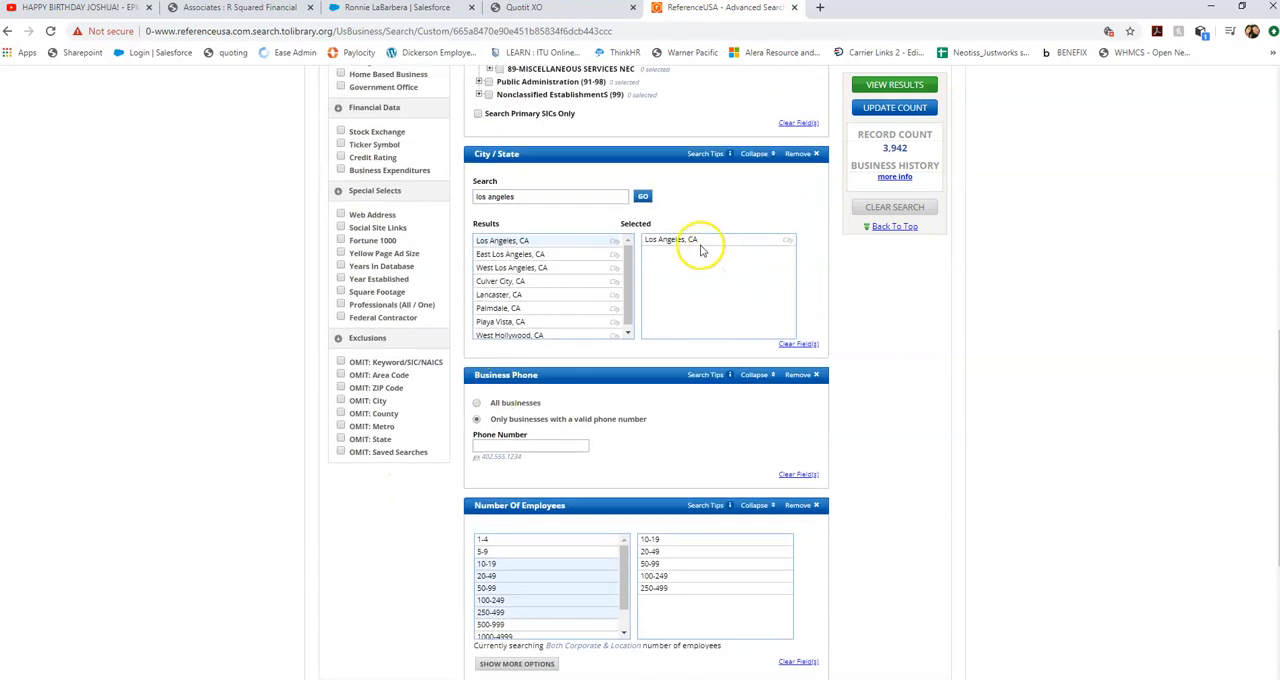
{"action": "left_click", "coordinate": [872, 108]}
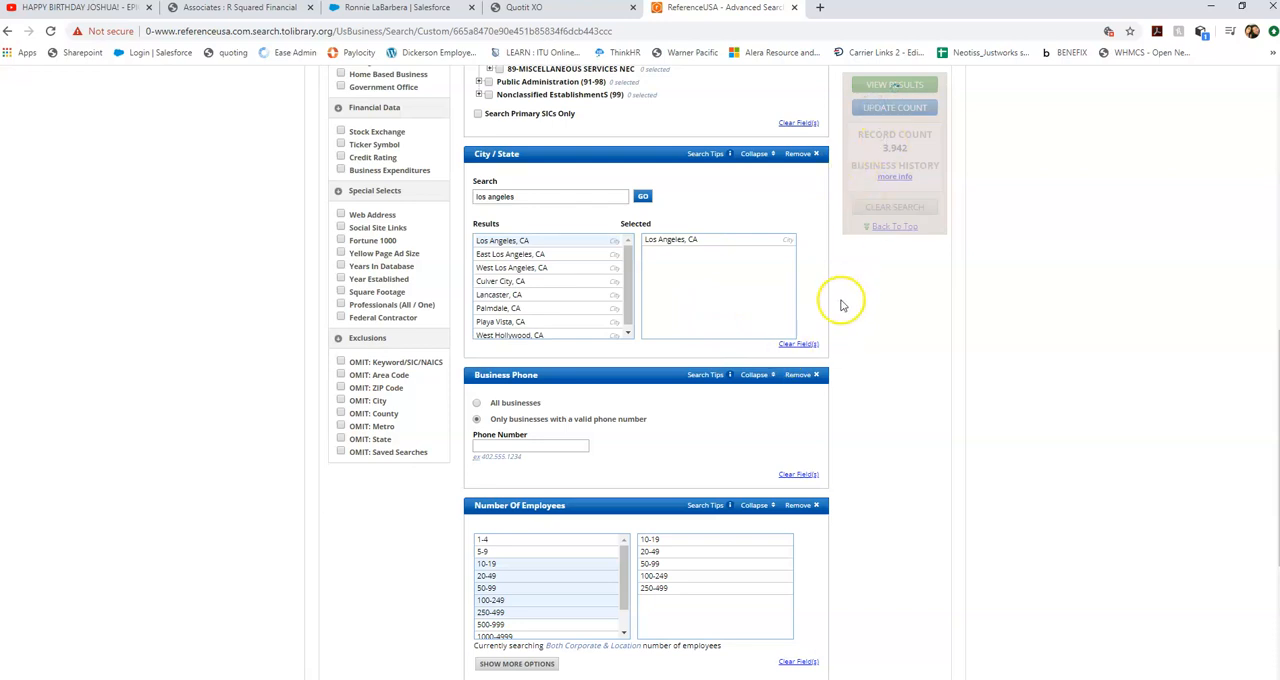
{"action": "scroll", "coordinate": [200, 430], "scroll_direction": "up", "scroll_amount": 1}
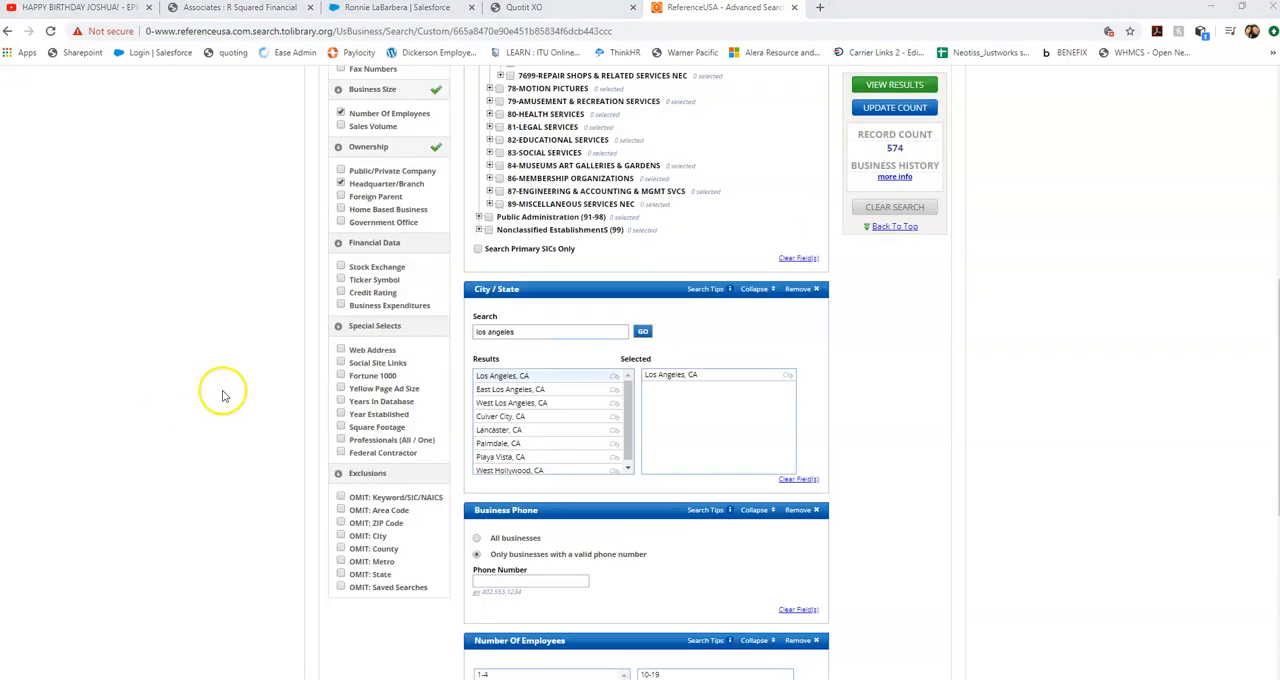
{"action": "left_click", "coordinate": [341, 198]}
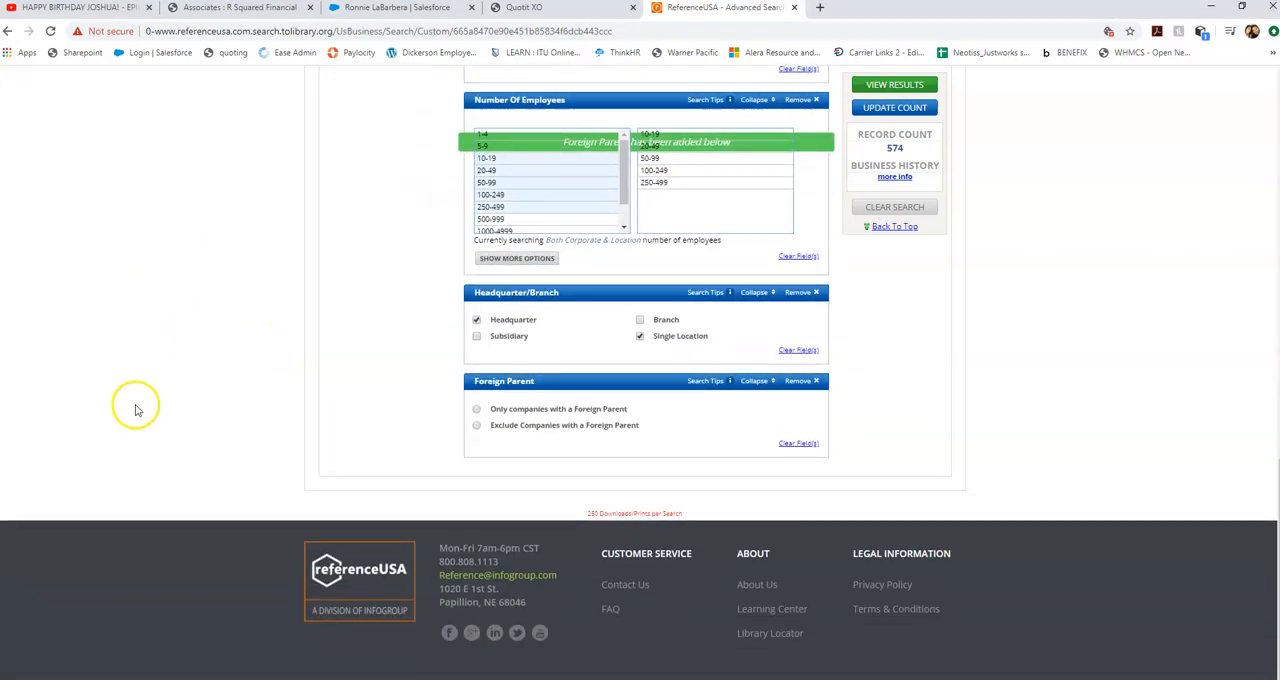
{"action": "left_click", "coordinate": [478, 427]}
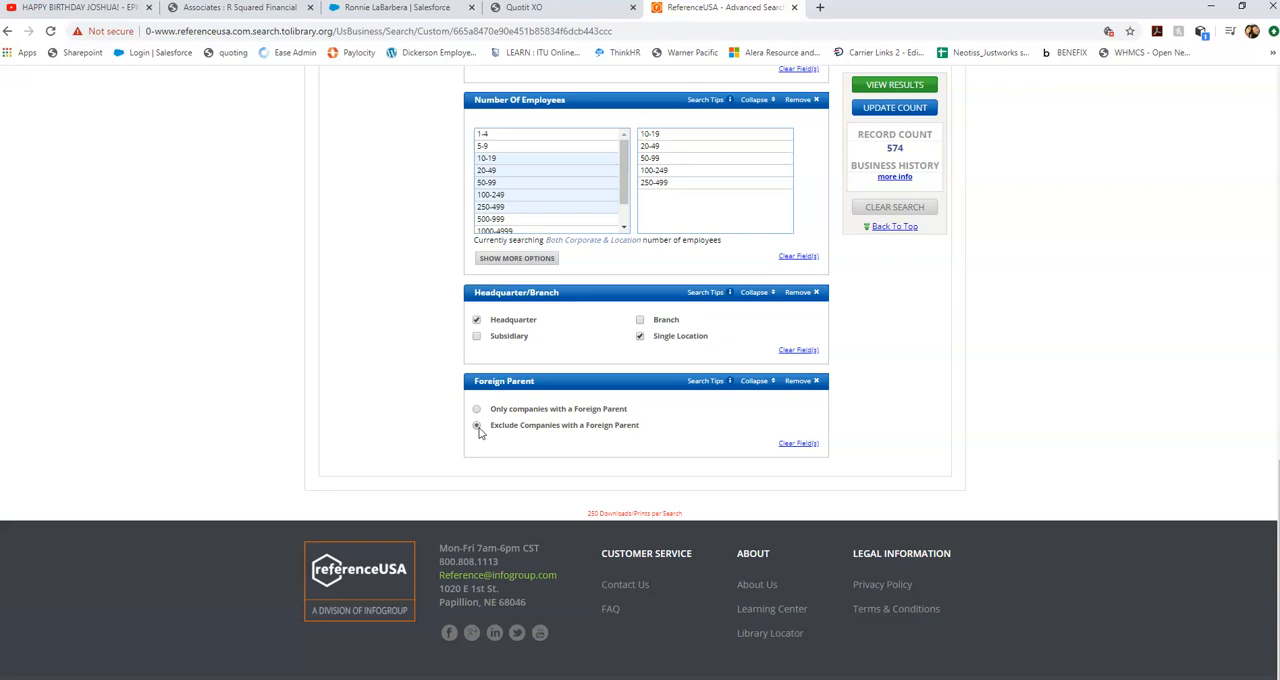
Add the Sales Volume filter and select every range from $1-2.5 Million through $100-500 Million.
{"action": "scroll", "coordinate": [366, 351], "scroll_direction": "up", "scroll_amount": 3}
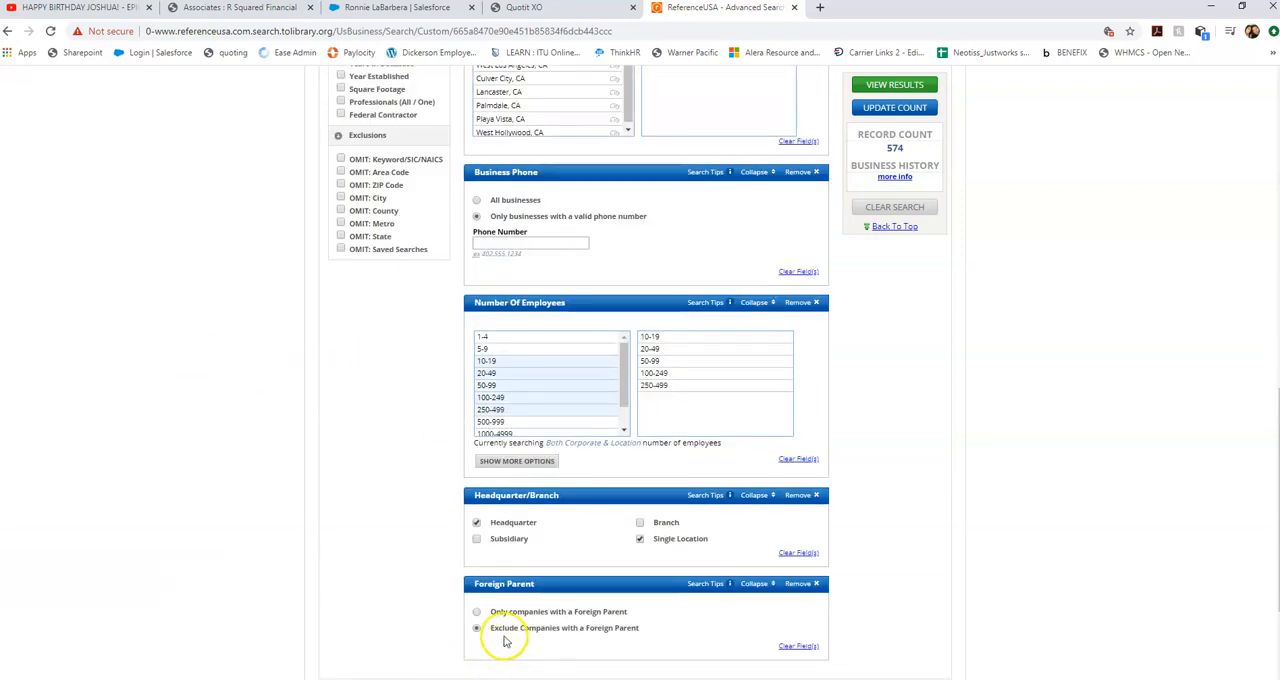
{"action": "scroll", "coordinate": [229, 477], "scroll_direction": "up", "scroll_amount": 6}
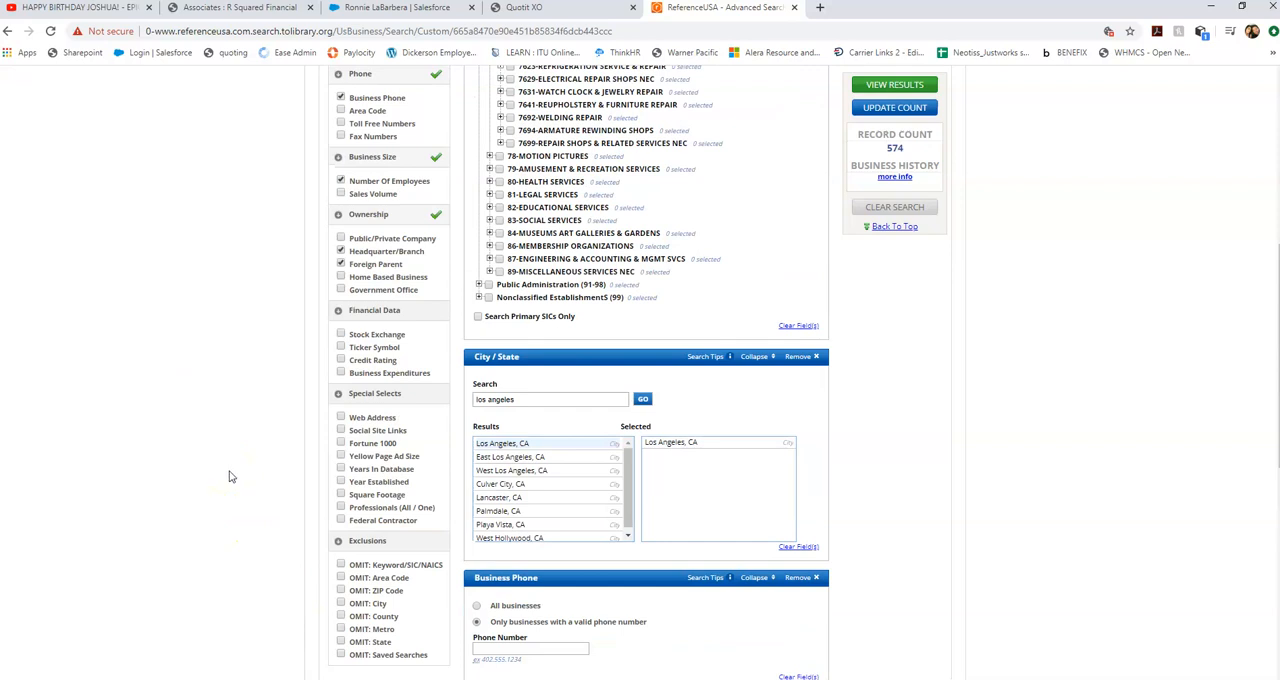
{"action": "scroll", "coordinate": [229, 477], "scroll_direction": "down", "scroll_amount": 1}
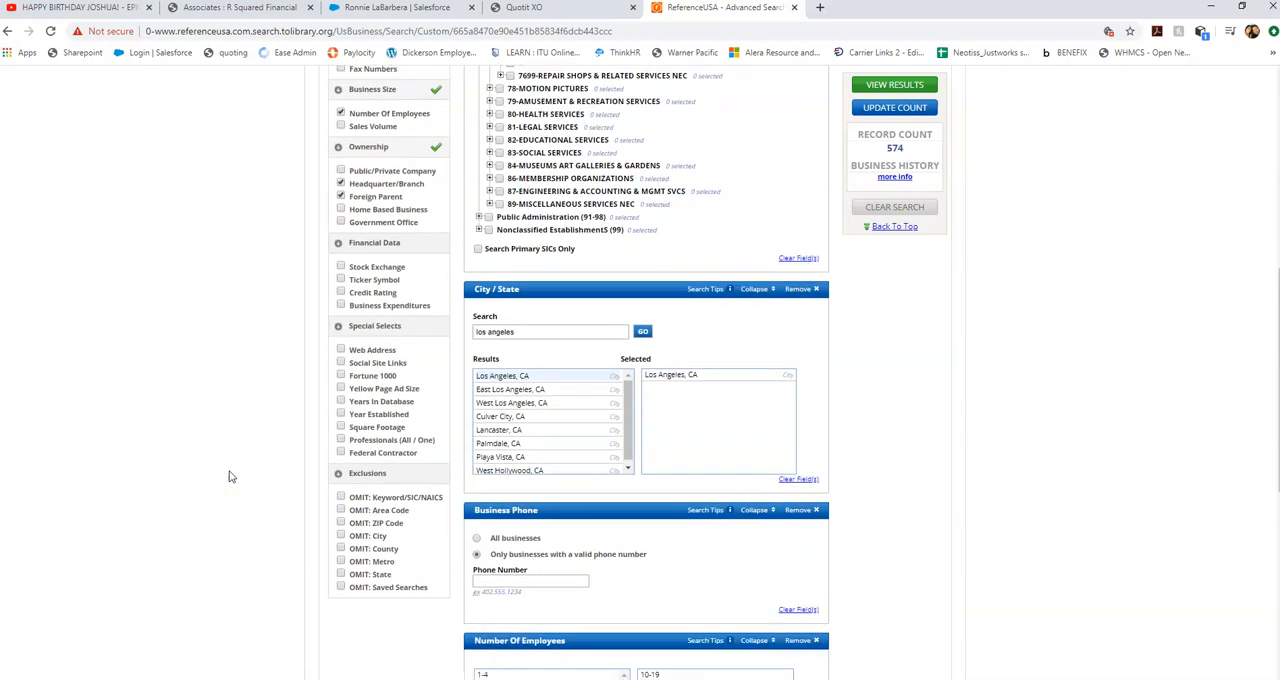
{"action": "scroll", "coordinate": [229, 477], "scroll_direction": "up", "scroll_amount": 1}
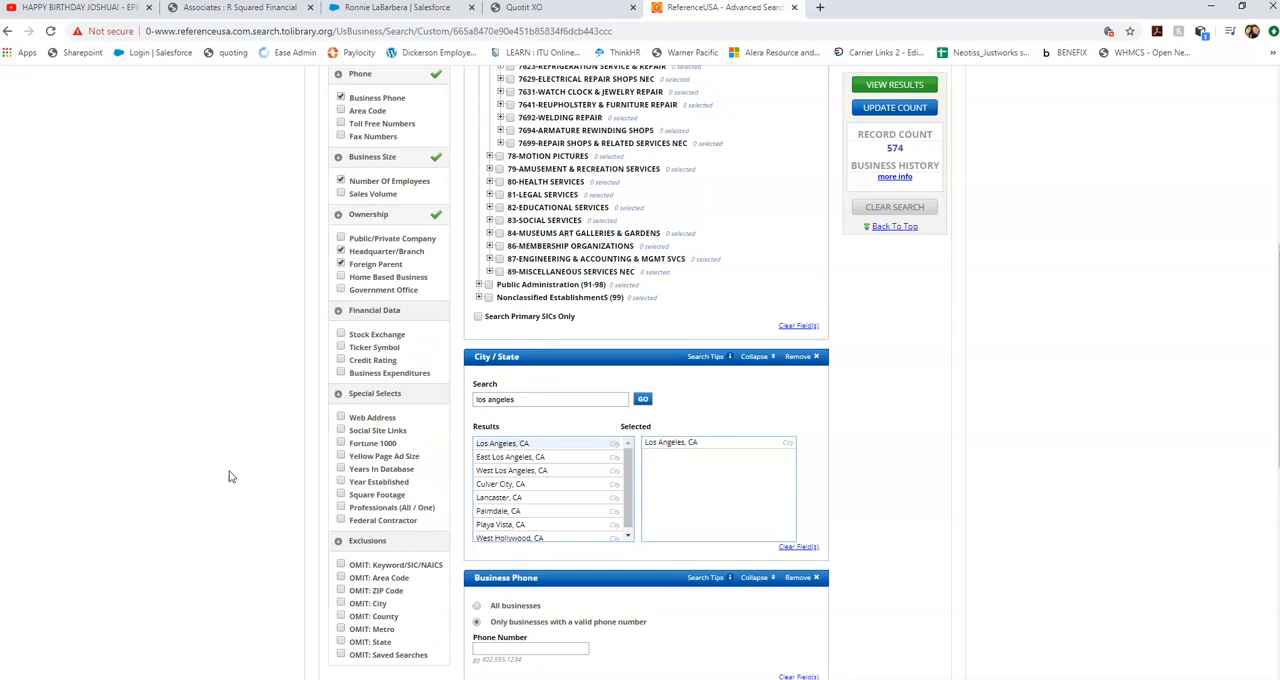
{"action": "left_click", "coordinate": [255, 469]}
{"action": "left_click", "coordinate": [340, 193]}
{"action": "scroll", "coordinate": [960, 328], "scroll_direction": "down", "scroll_amount": 6}
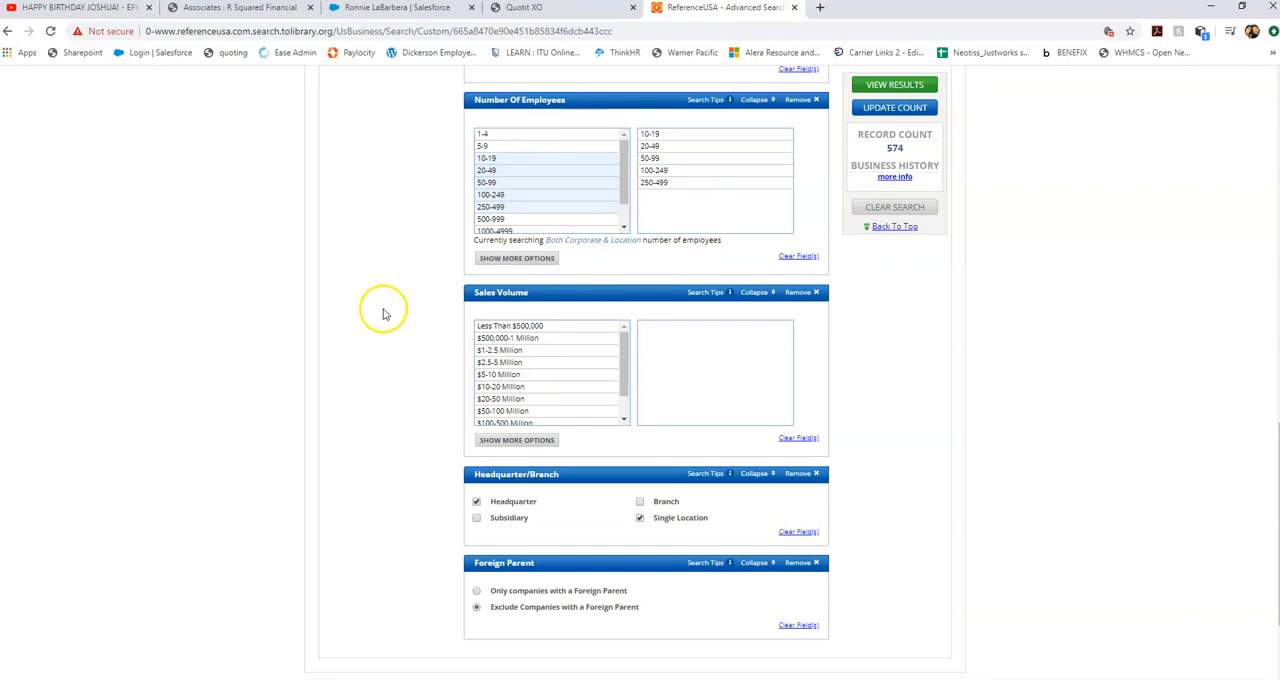
{"action": "double_click", "coordinate": [502, 351]}
{"action": "double_click", "coordinate": [502, 363]}
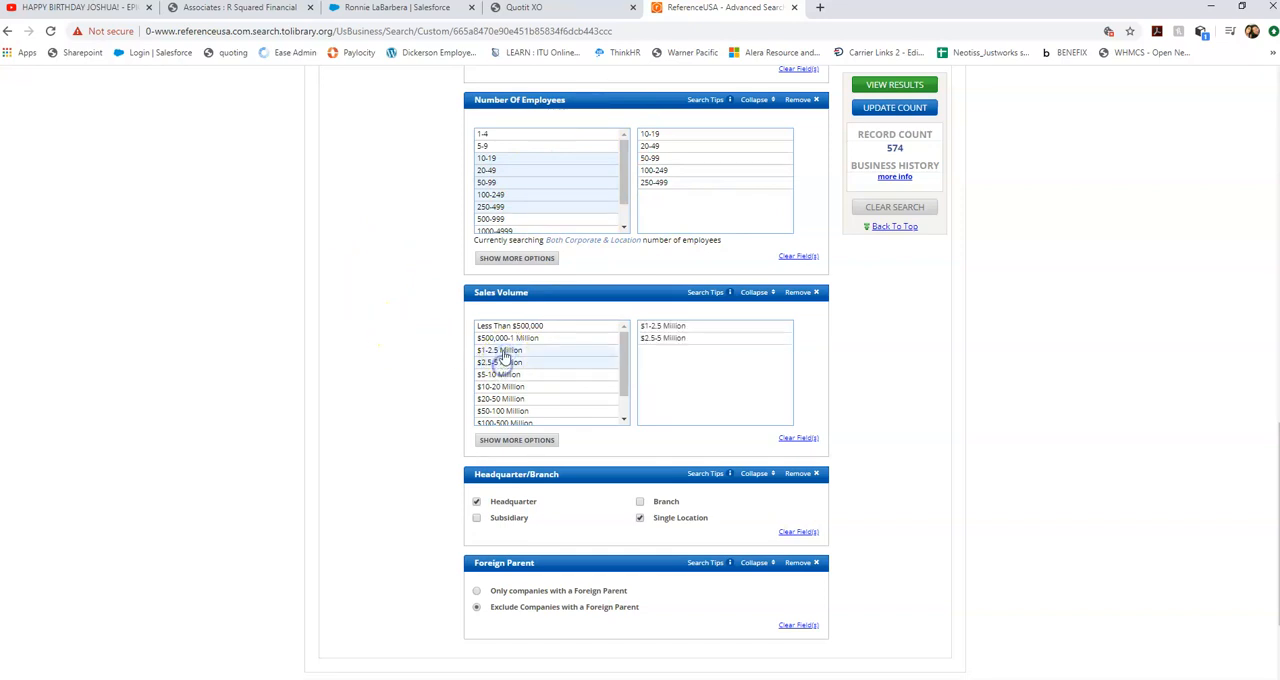
{"action": "double_click", "coordinate": [507, 375]}
{"action": "double_click", "coordinate": [503, 387]}
{"action": "double_click", "coordinate": [501, 399]}
{"action": "double_click", "coordinate": [502, 411]}
{"action": "double_click", "coordinate": [505, 423]}
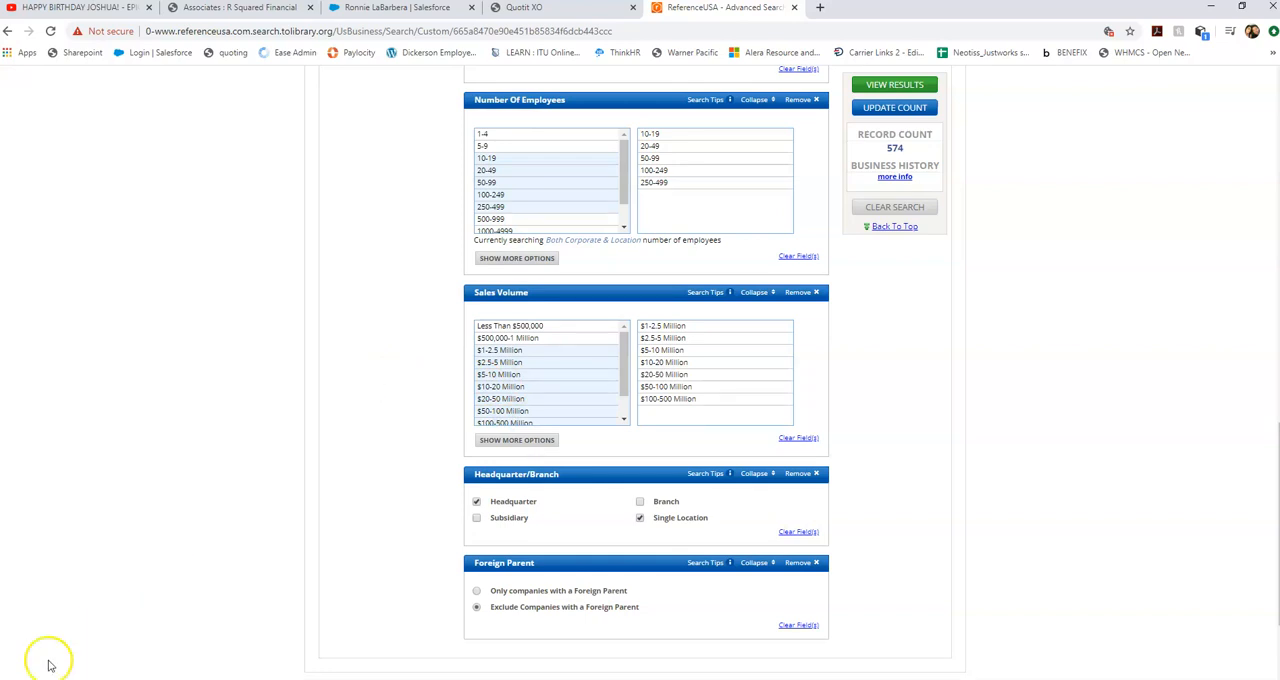
Update the record count for the chosen filters and view the search results.
{"action": "scroll", "coordinate": [440, 380], "scroll_direction": "up", "scroll_amount": 2}
{"action": "scroll", "coordinate": [500, 370], "scroll_direction": "up", "scroll_amount": 10}
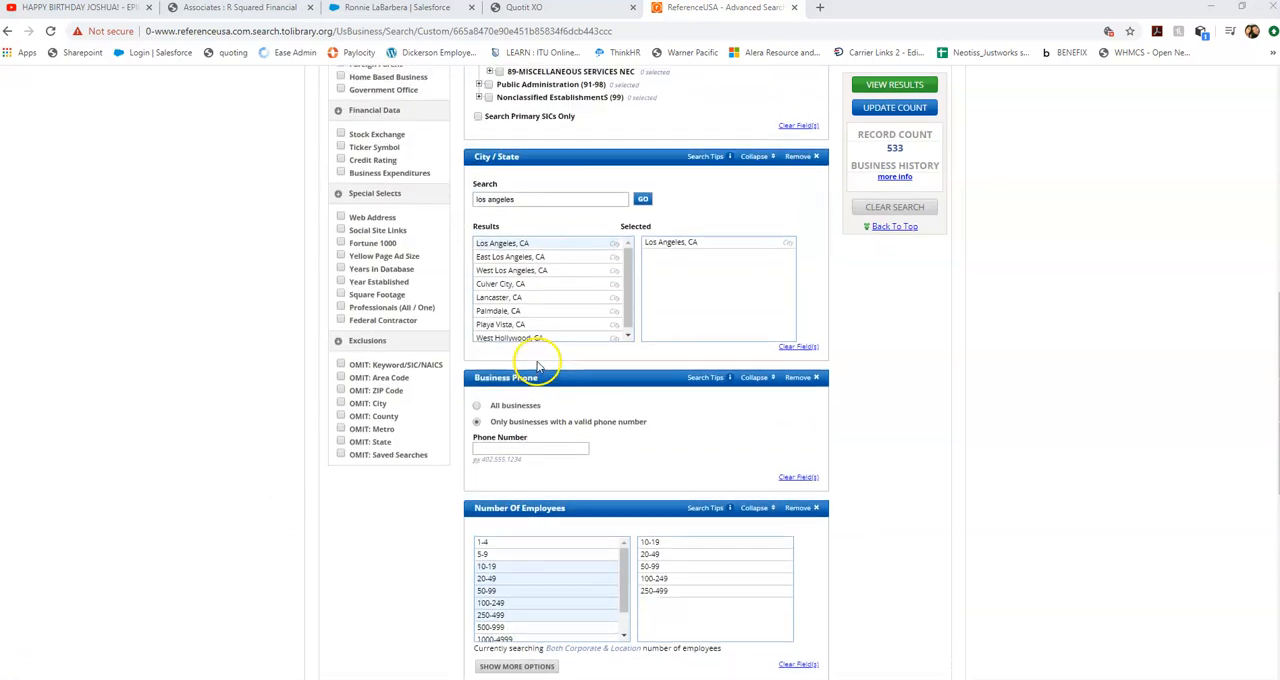
{"action": "scroll", "coordinate": [537, 345], "scroll_direction": "up", "scroll_amount": 1}
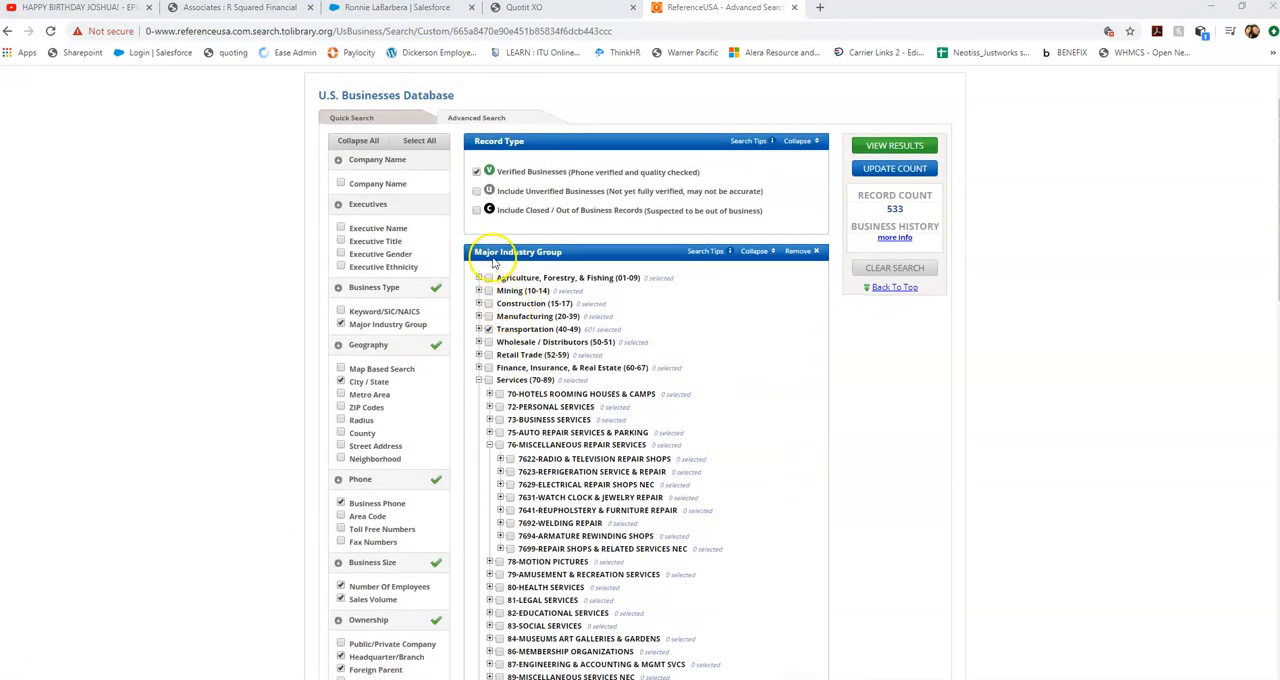
{"action": "scroll", "coordinate": [676, 318], "scroll_direction": "down", "scroll_amount": 8}
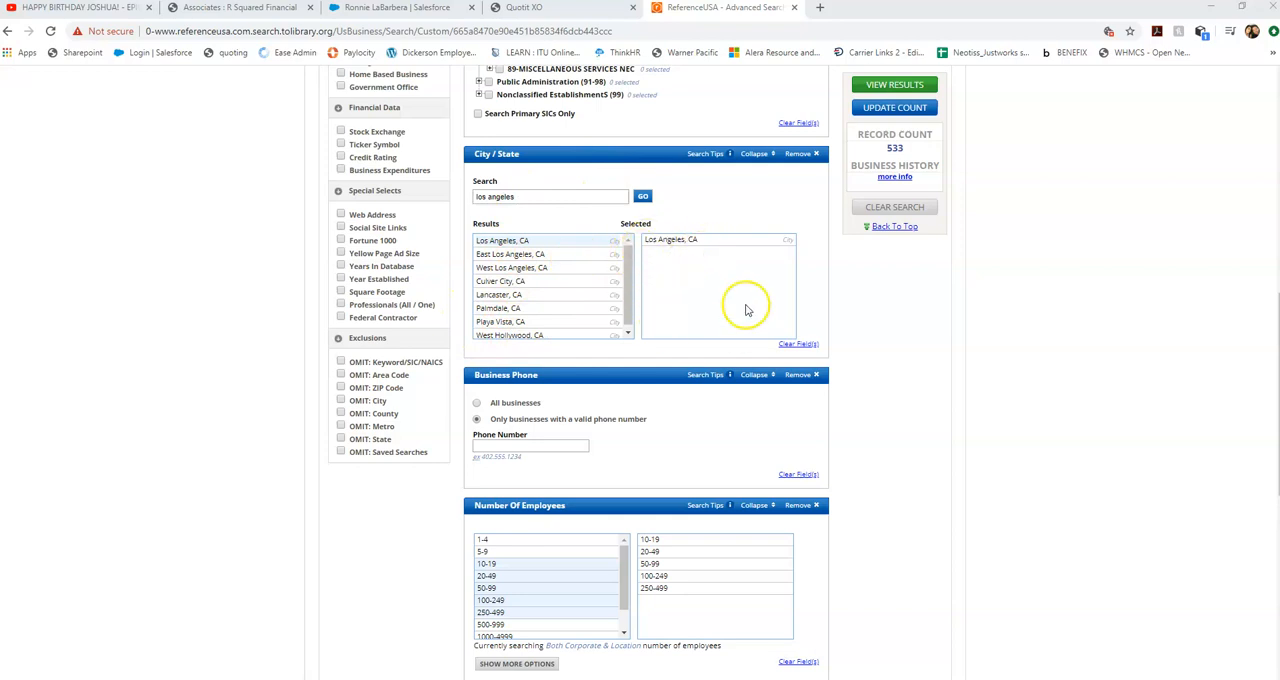
{"action": "scroll", "coordinate": [740, 280], "scroll_direction": "down", "scroll_amount": 2}
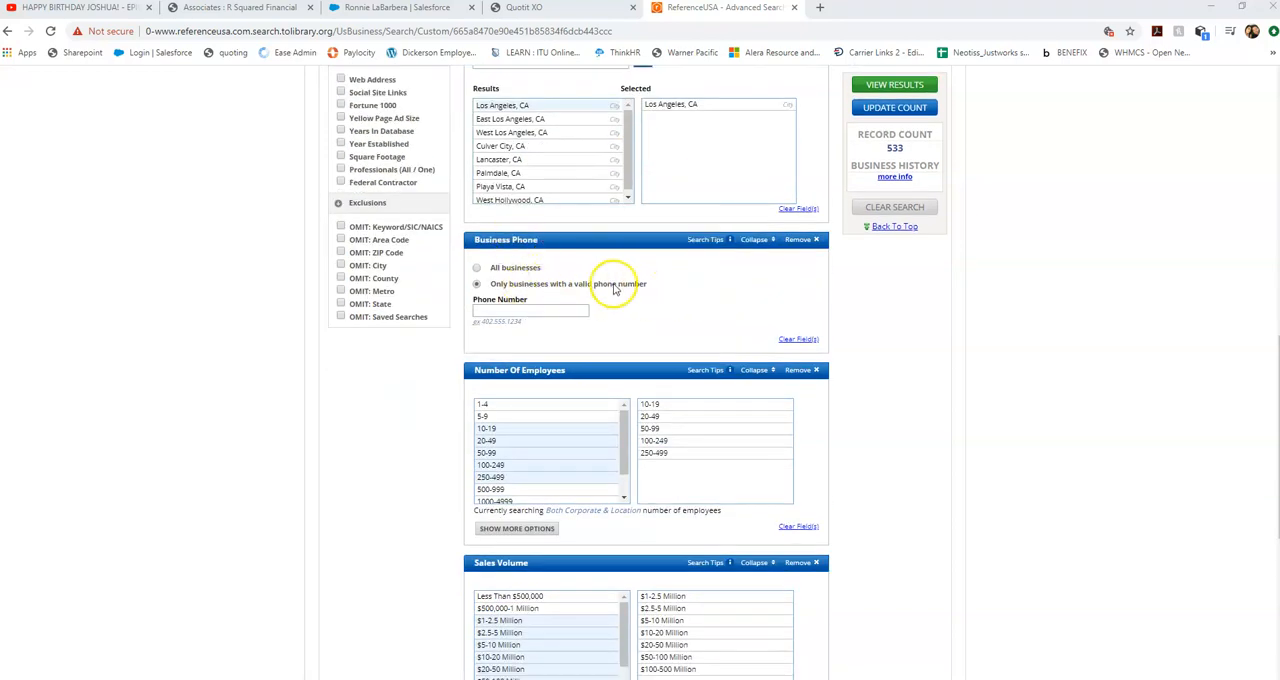
{"action": "scroll", "coordinate": [615, 288], "scroll_direction": "down", "scroll_amount": 3}
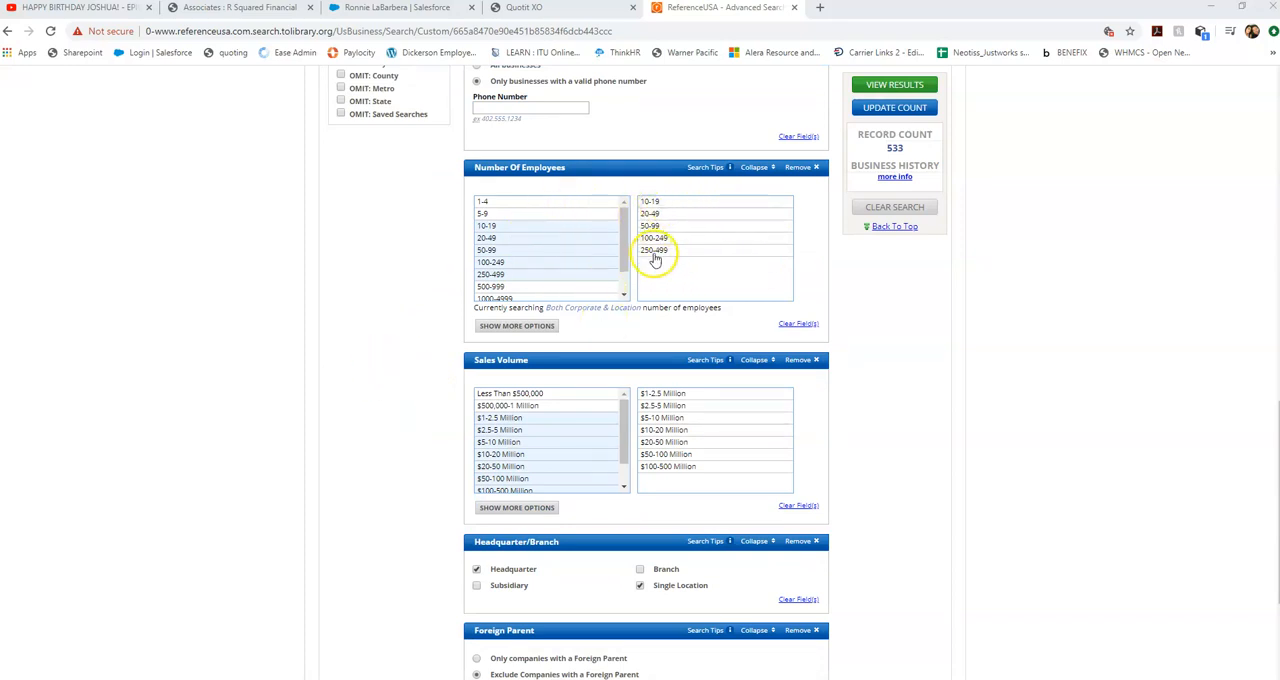
{"action": "scroll", "coordinate": [417, 410], "scroll_direction": "down", "scroll_amount": 1}
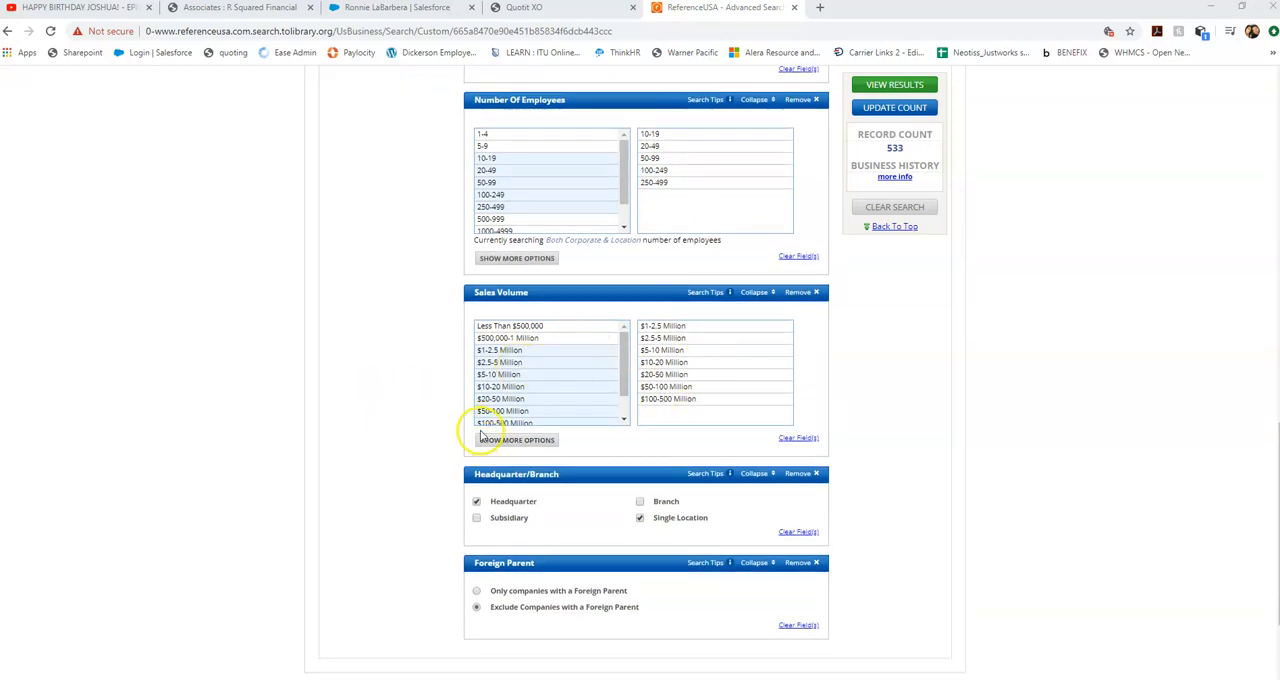
{"action": "left_click", "coordinate": [873, 86]}
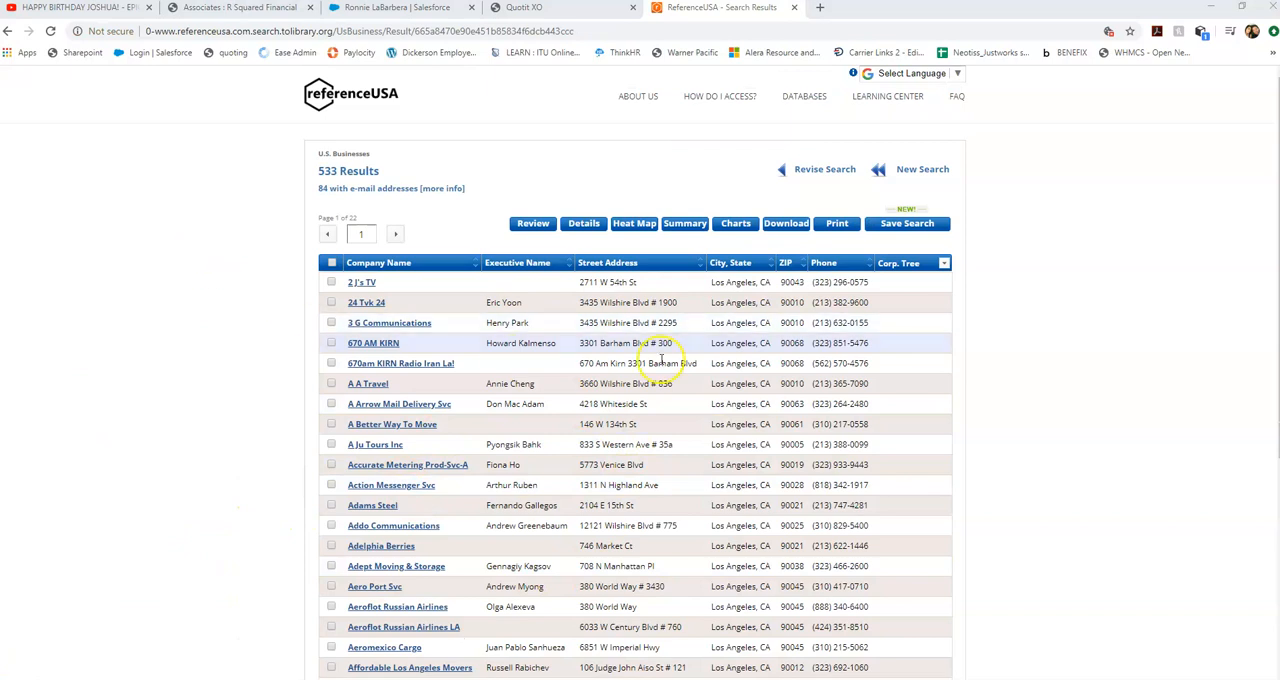
Open the 2 J's TV record and examine its location info, industry profile, business demographics, management directory and business expenditures.
{"action": "left_click", "coordinate": [360, 282]}
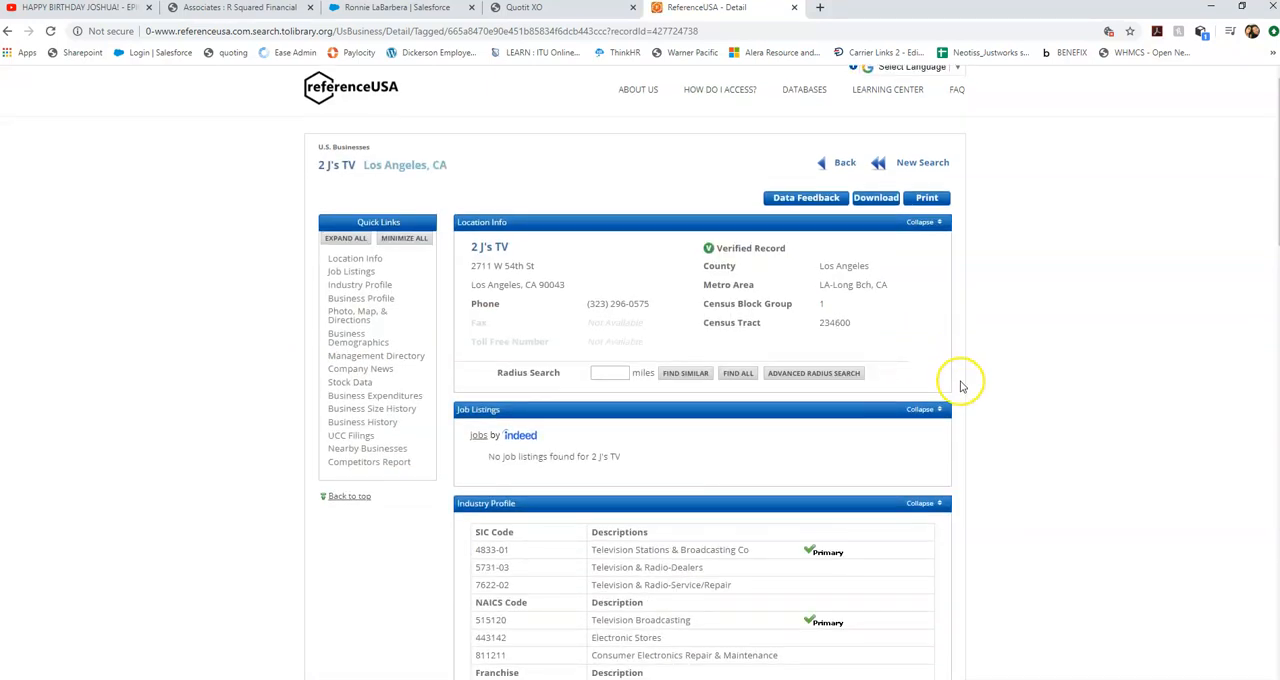
{"action": "scroll", "coordinate": [990, 400], "scroll_direction": "down", "scroll_amount": 4}
{"action": "scroll", "coordinate": [1033, 414], "scroll_direction": "down", "scroll_amount": 3}
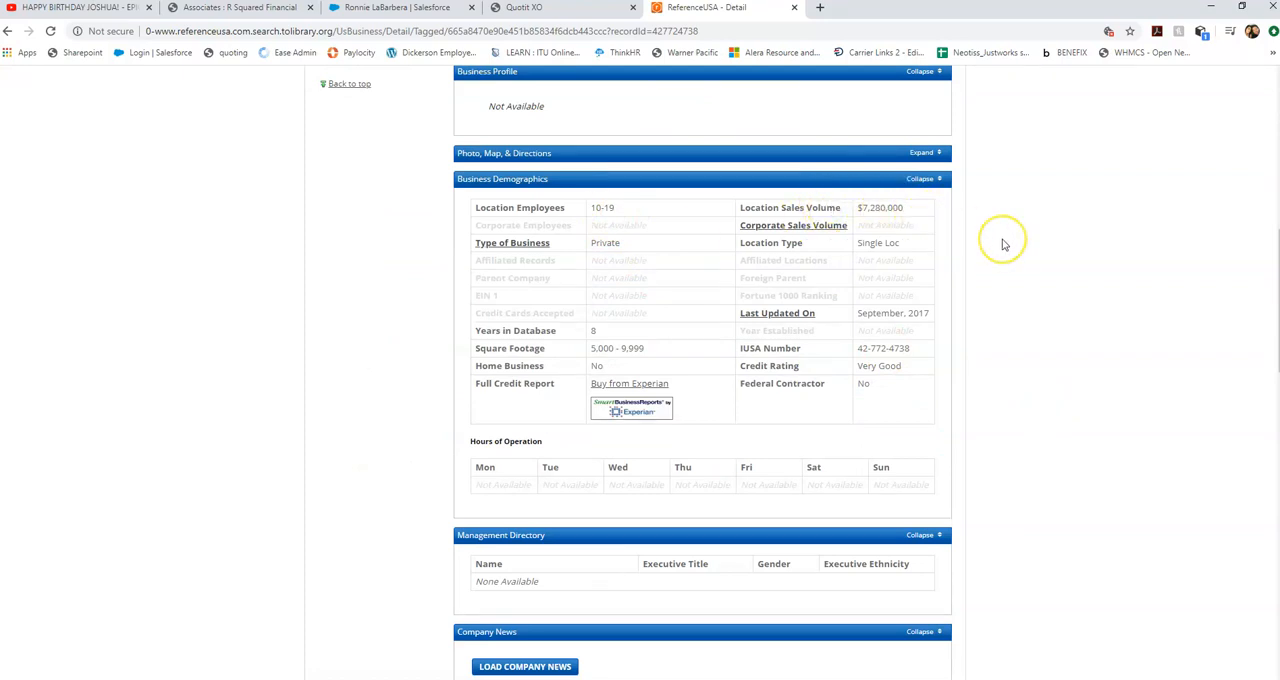
{"action": "scroll", "coordinate": [1002, 242], "scroll_direction": "down", "scroll_amount": 2}
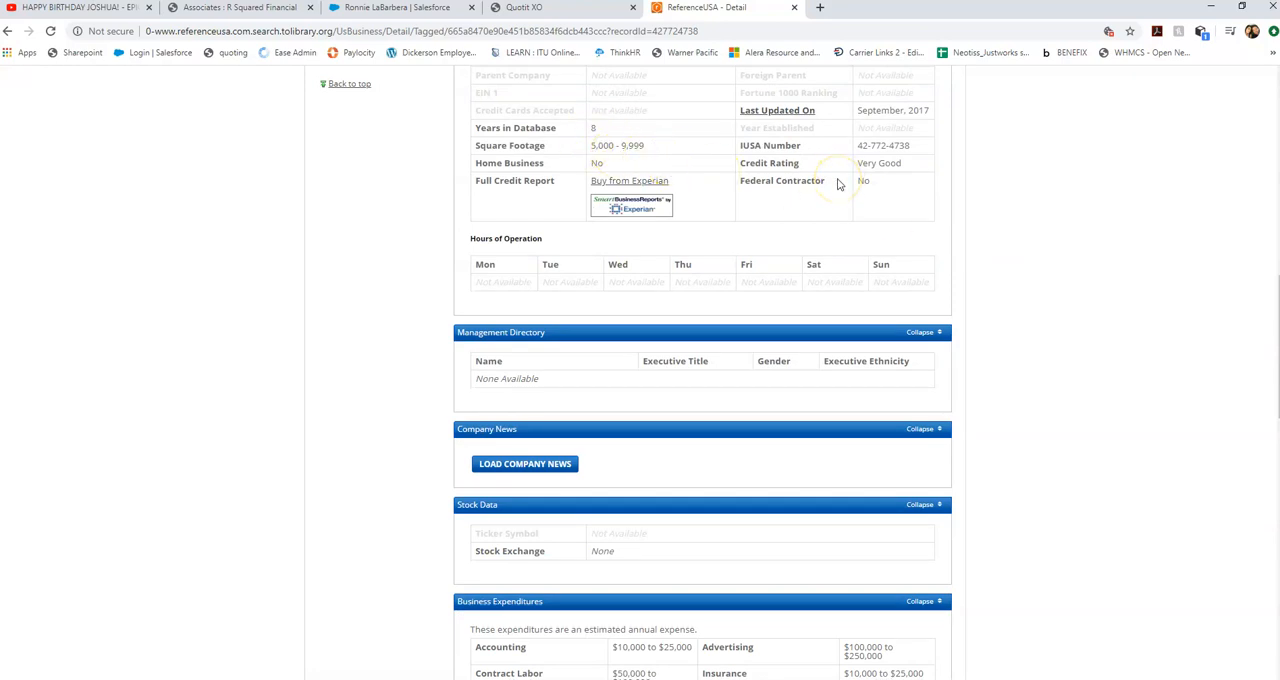
{"action": "scroll", "coordinate": [420, 414], "scroll_direction": "down", "scroll_amount": 3}
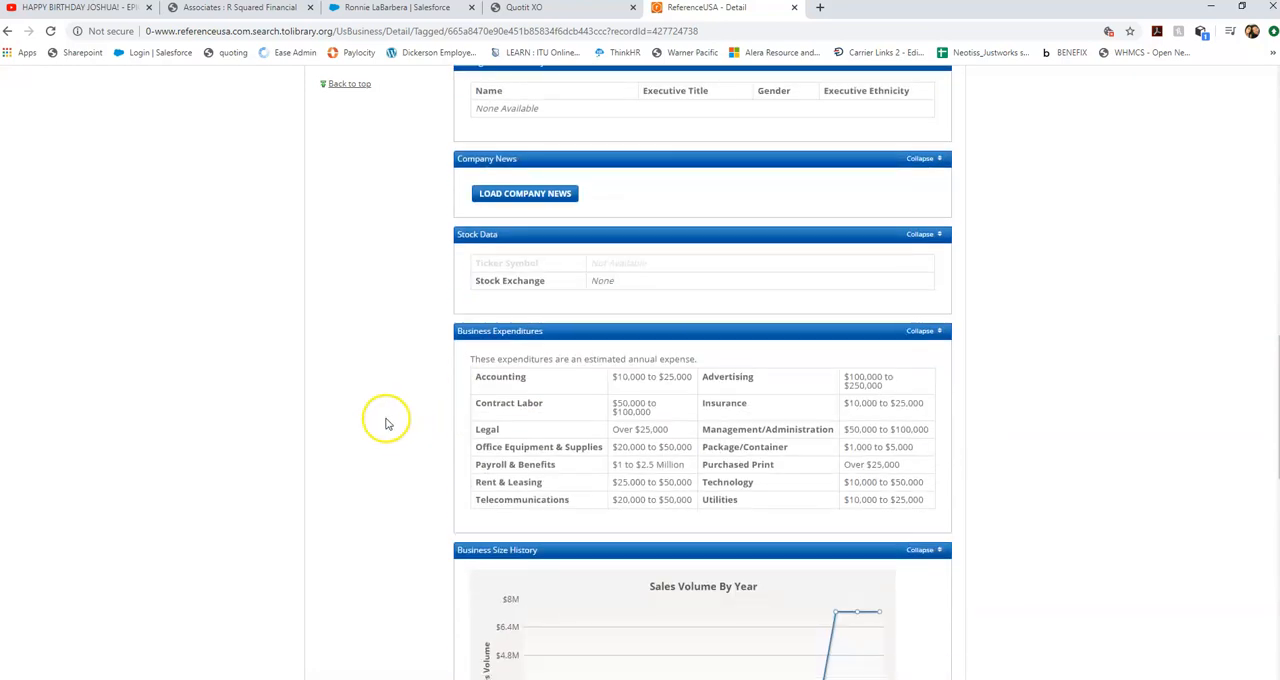
{"action": "scroll", "coordinate": [390, 412], "scroll_direction": "down", "scroll_amount": 3}
{"action": "scroll", "coordinate": [395, 400], "scroll_direction": "up", "scroll_amount": 5}
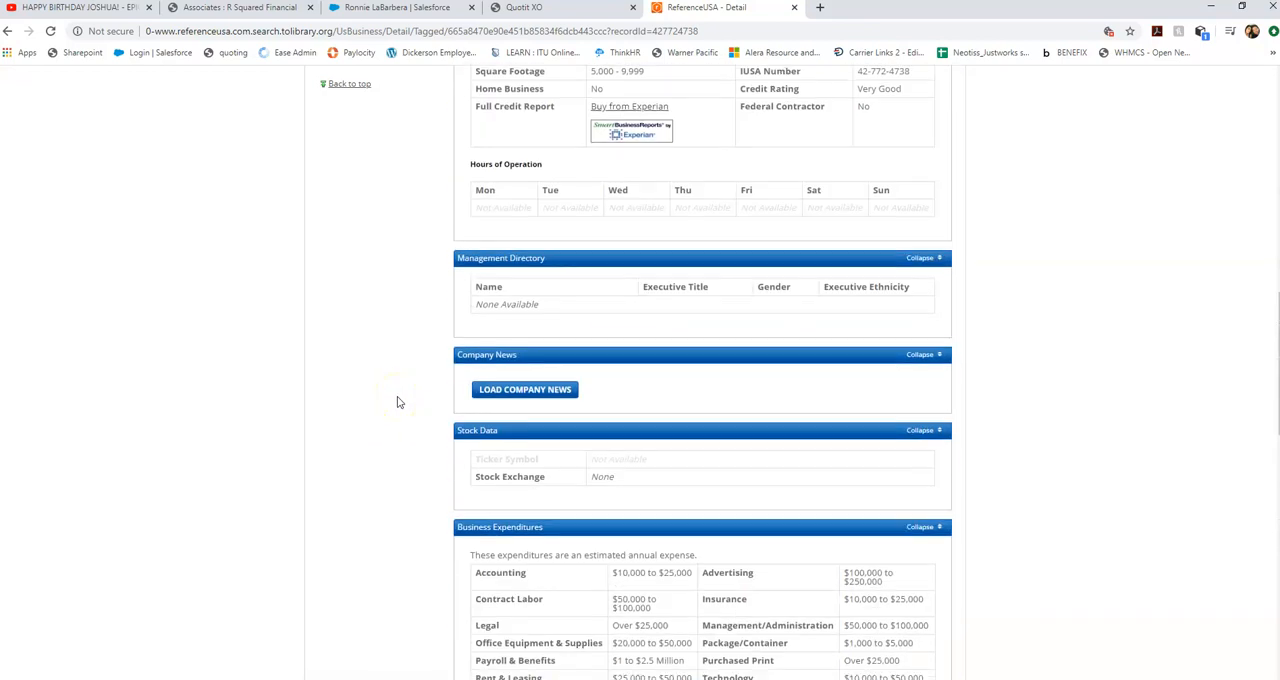
{"action": "scroll", "coordinate": [397, 402], "scroll_direction": "up", "scroll_amount": 3}
{"action": "scroll", "coordinate": [397, 402], "scroll_direction": "down", "scroll_amount": 1}
{"action": "scroll", "coordinate": [397, 402], "scroll_direction": "up", "scroll_amount": 1}
{"action": "scroll", "coordinate": [397, 402], "scroll_direction": "up", "scroll_amount": 3}
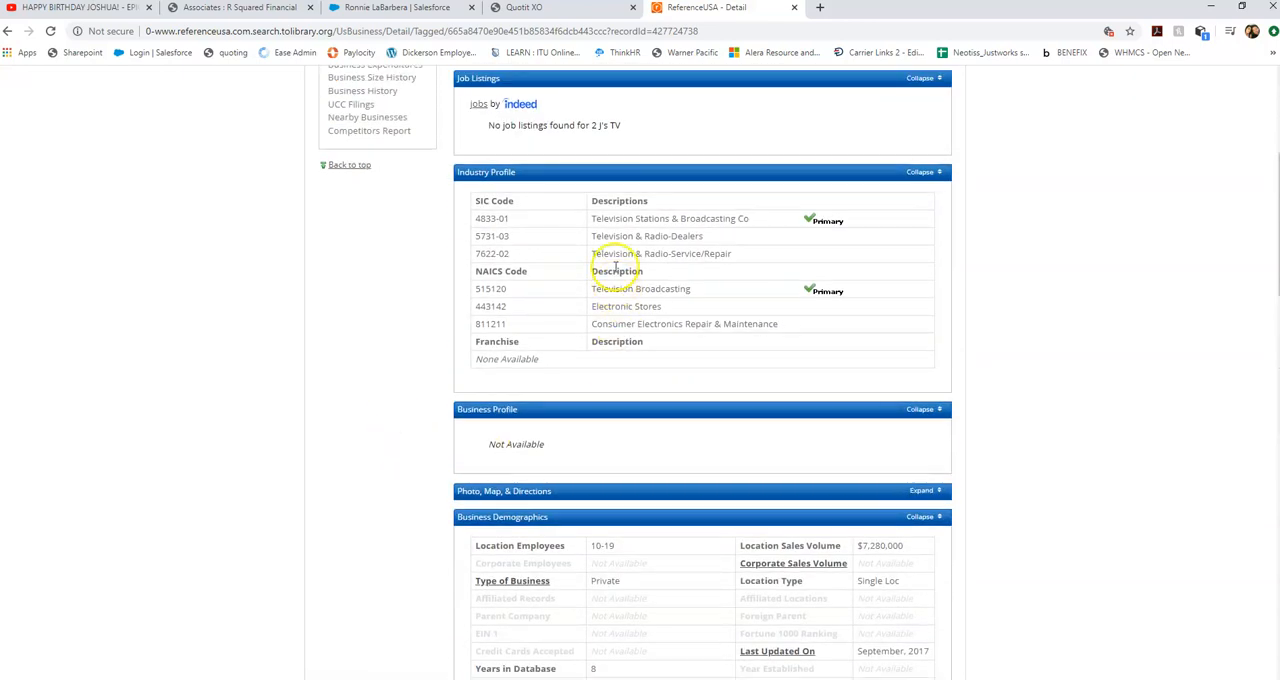
{"action": "scroll", "coordinate": [571, 320], "scroll_direction": "up", "scroll_amount": 2}
{"action": "scroll", "coordinate": [221, 405], "scroll_direction": "up", "scroll_amount": 2}
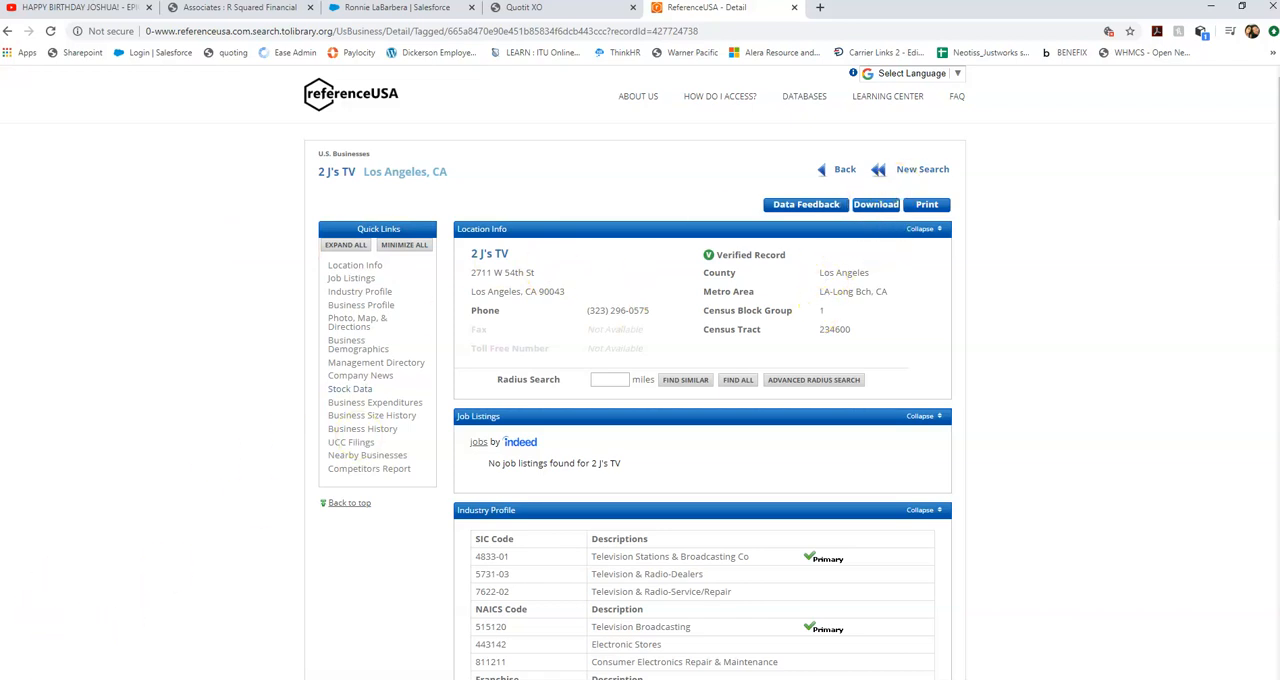
Return to the results list and select all records on pages 1, 2 and 3.
{"action": "left_click", "coordinate": [7, 31]}
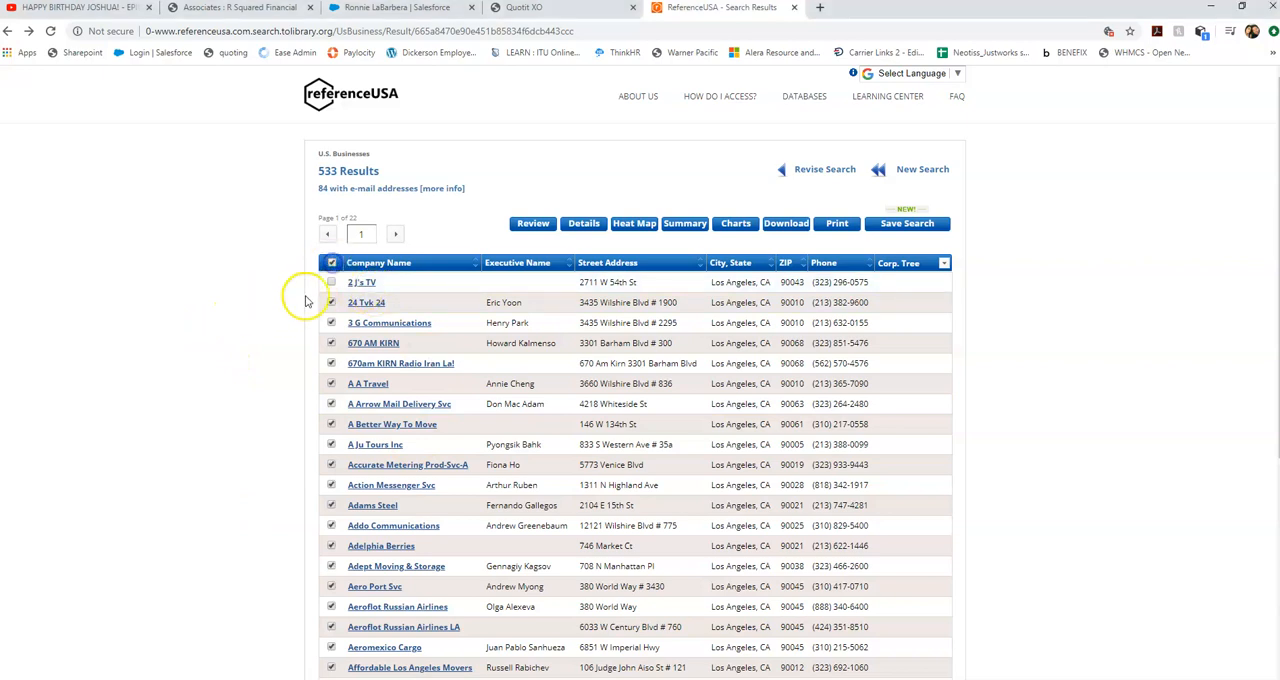
{"action": "left_click", "coordinate": [332, 263]}
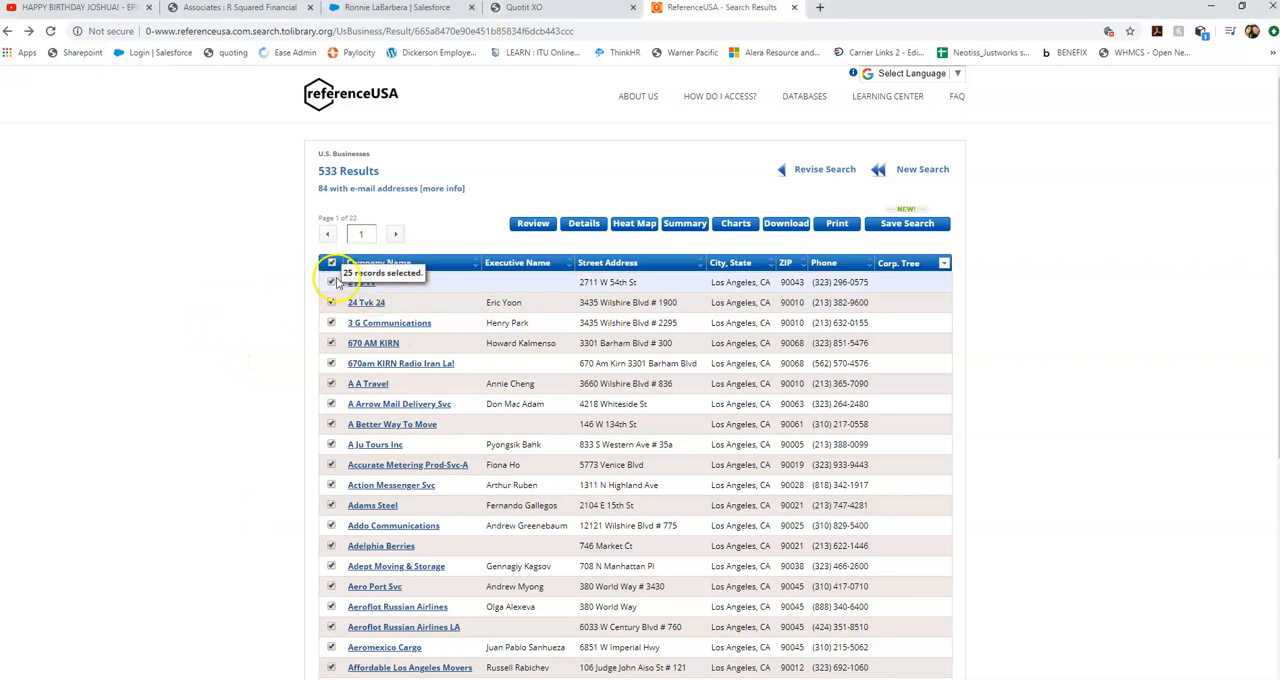
{"action": "scroll", "coordinate": [295, 478], "scroll_direction": "down", "scroll_amount": 1}
{"action": "scroll", "coordinate": [295, 478], "scroll_direction": "down", "scroll_amount": 5}
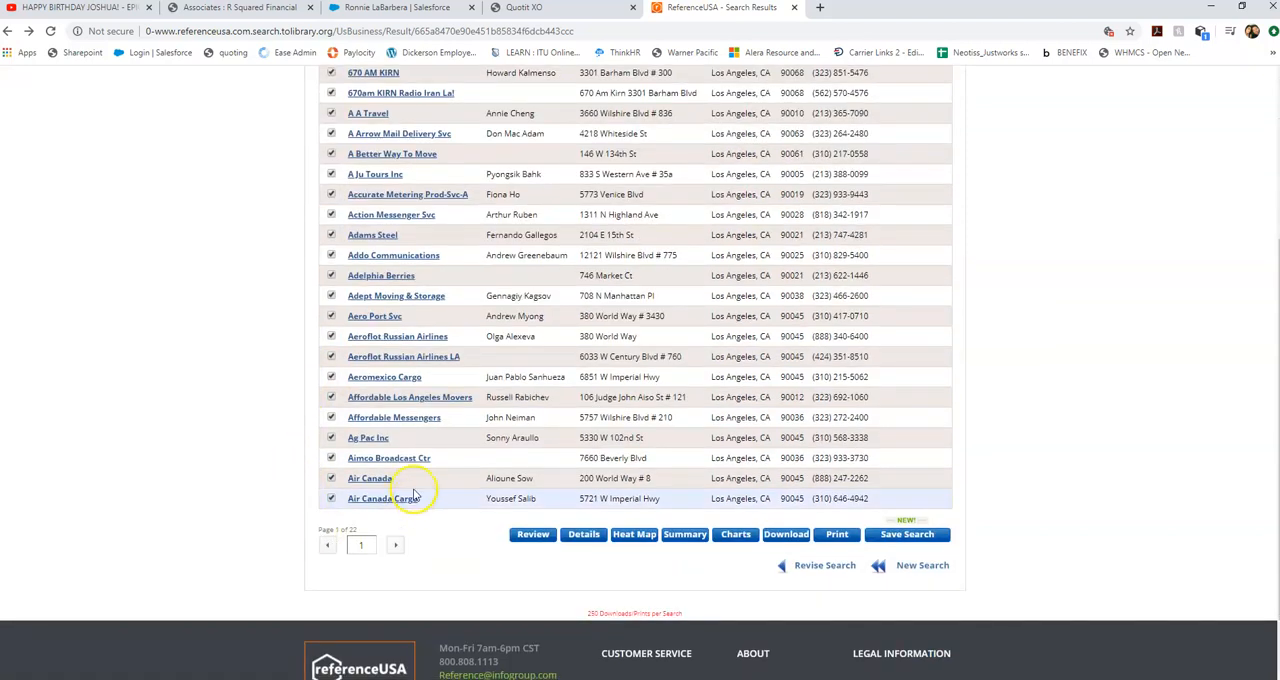
{"action": "scroll", "coordinate": [265, 380], "scroll_direction": "up", "scroll_amount": 6}
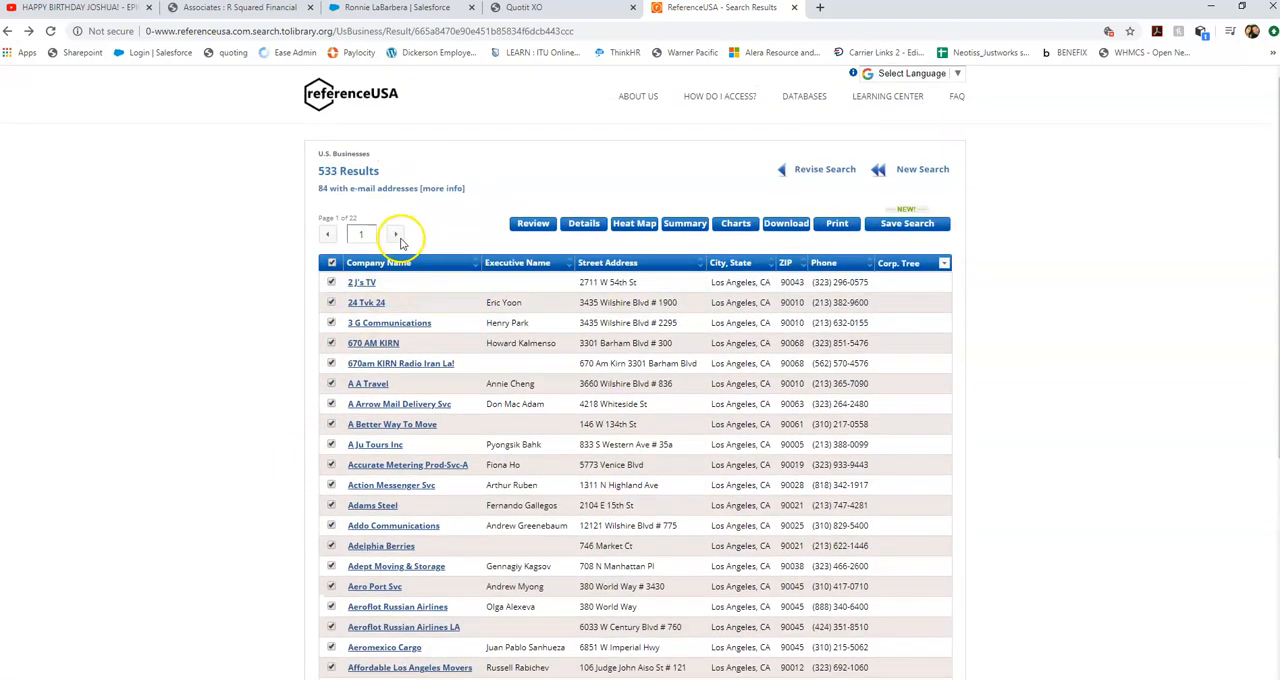
{"action": "left_click", "coordinate": [395, 234]}
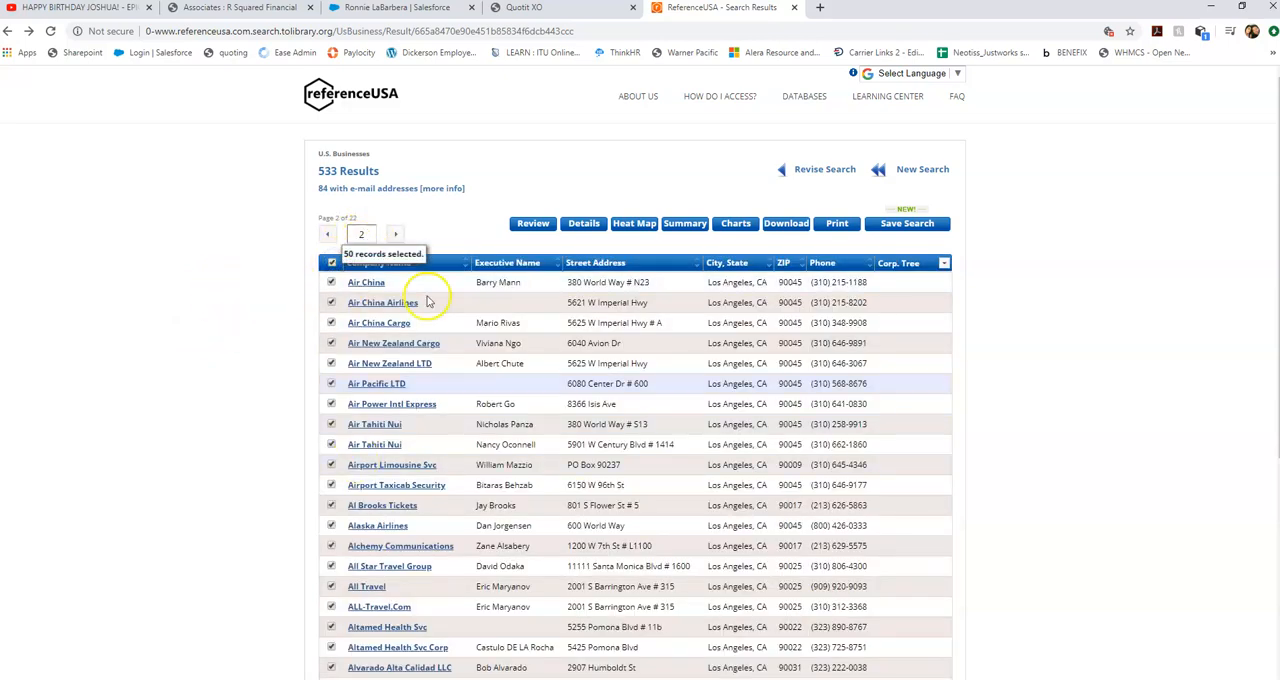
{"action": "left_click", "coordinate": [395, 234]}
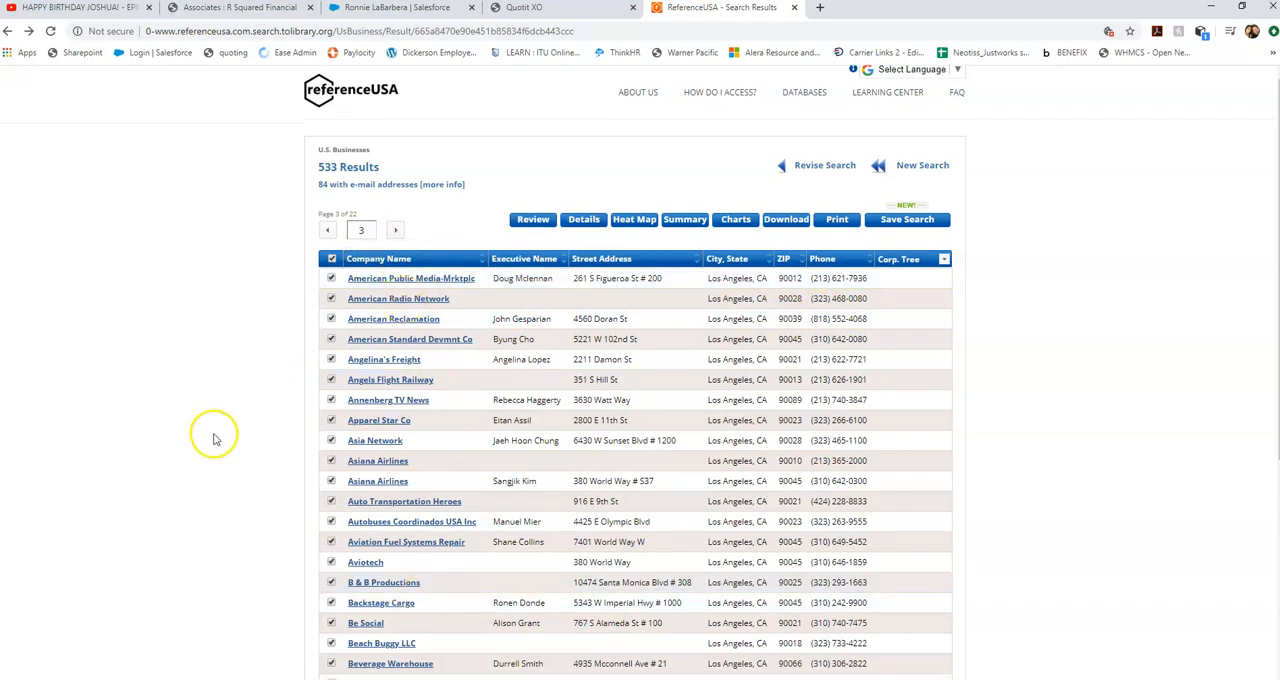
Download the selected records as an Excel file with the Detailed level of detail and open it.
{"action": "scroll", "coordinate": [214, 440], "scroll_direction": "down", "scroll_amount": 2}
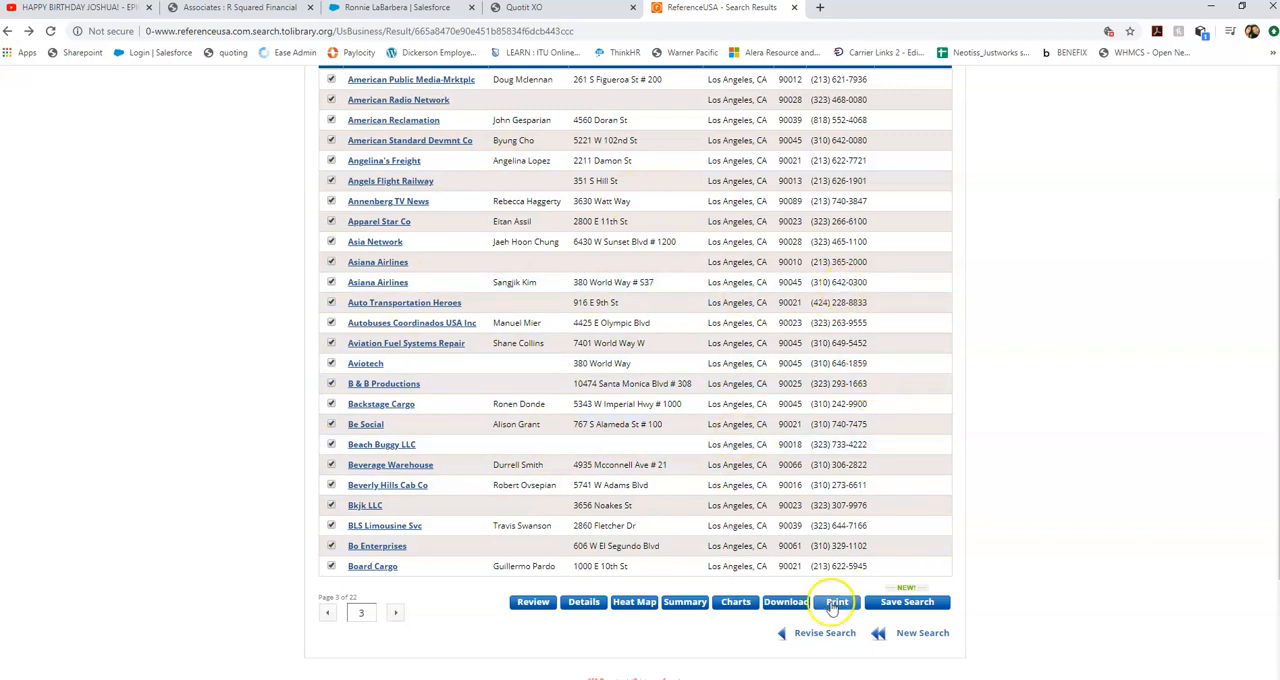
{"action": "left_click", "coordinate": [779, 604]}
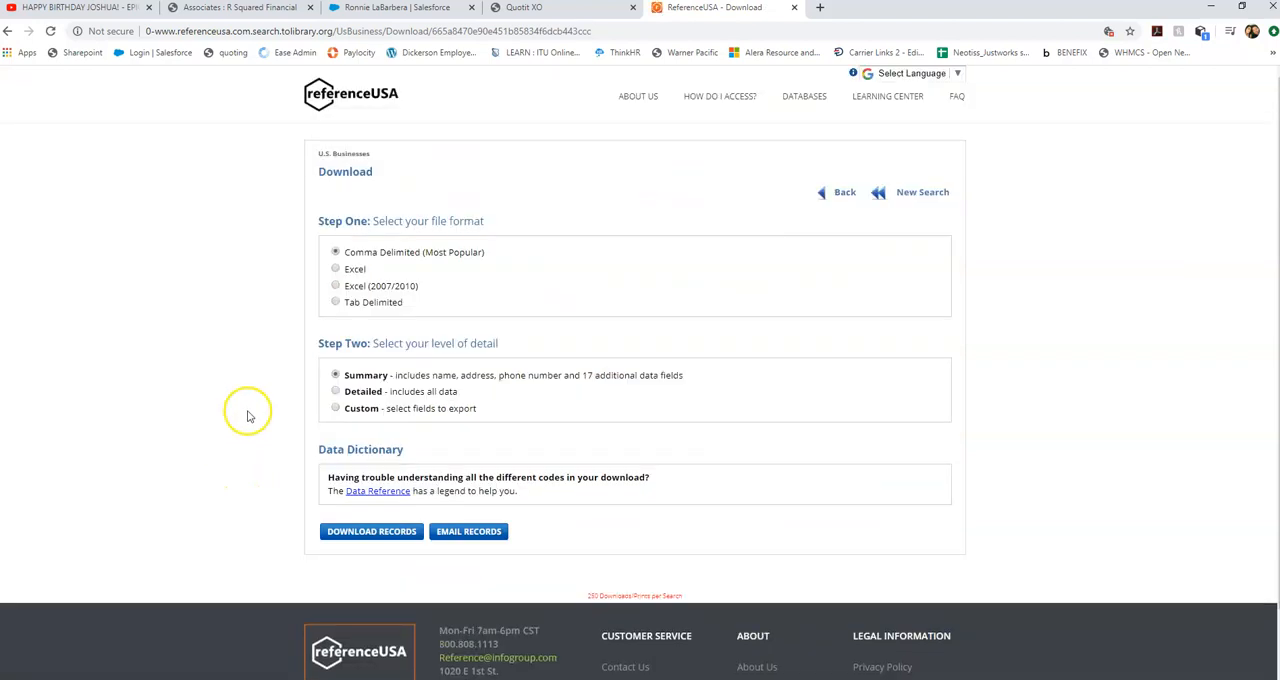
{"action": "left_click", "coordinate": [336, 270]}
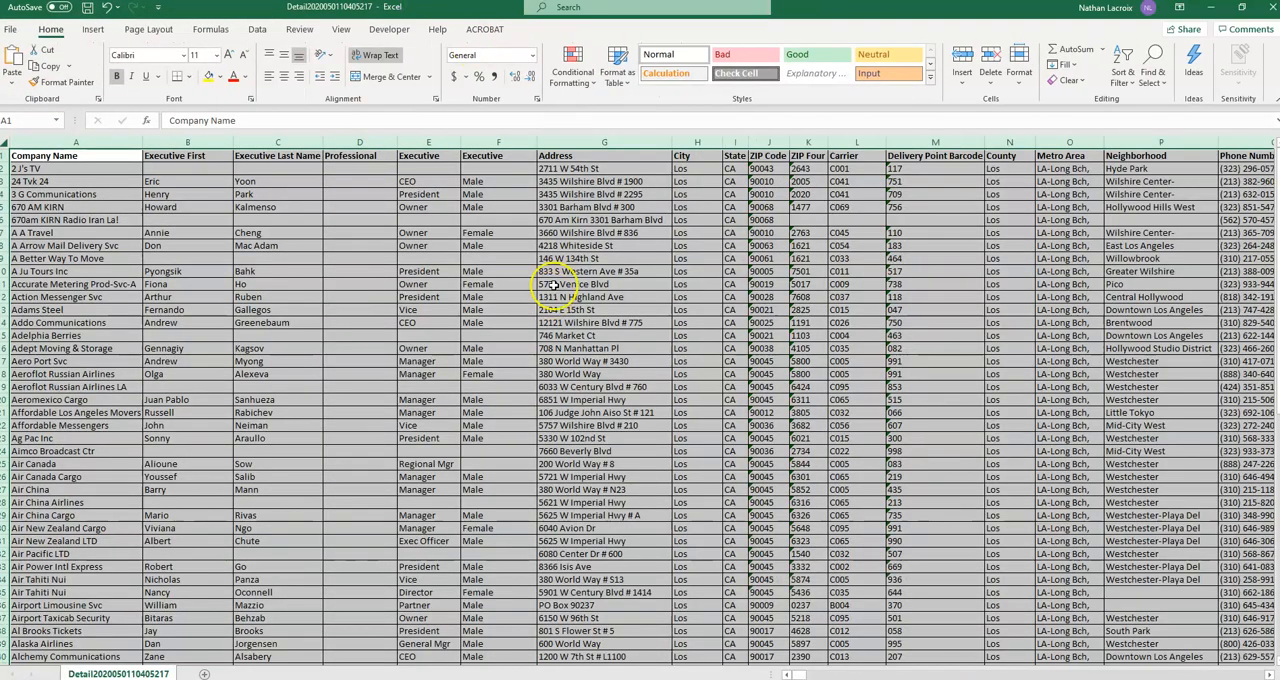
Maximize the downloaded workbook and examine the company name, executive name and executive title columns.
{"action": "left_click", "coordinate": [284, 208]}
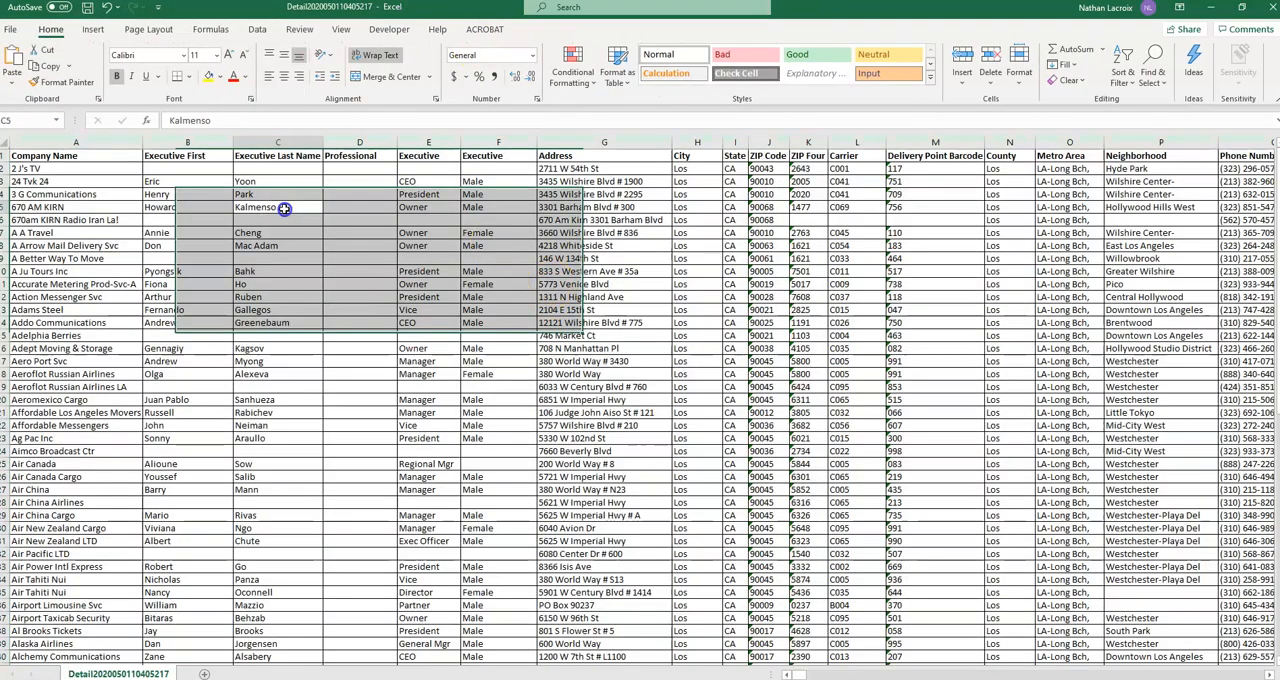
{"action": "left_click", "coordinate": [28, 170]}
{"action": "key", "text": "Down"}
{"action": "key", "text": "Down"}
{"action": "key", "text": "Down"}
{"action": "key", "text": "Down"}
{"action": "key", "text": "Down"}
{"action": "key", "text": "Down"}
{"action": "key", "text": "Down"}
{"action": "key", "text": "Down"}
{"action": "key", "text": "Down"}
{"action": "key", "text": "Down"}
{"action": "key", "text": "Down"}
{"action": "key", "text": "Down"}
{"action": "key", "text": "Down"}
{"action": "key", "text": "Down"}
{"action": "key", "text": "Down"}
{"action": "key", "text": "Down"}
{"action": "key", "text": "Down"}
{"action": "key", "text": "Down"}
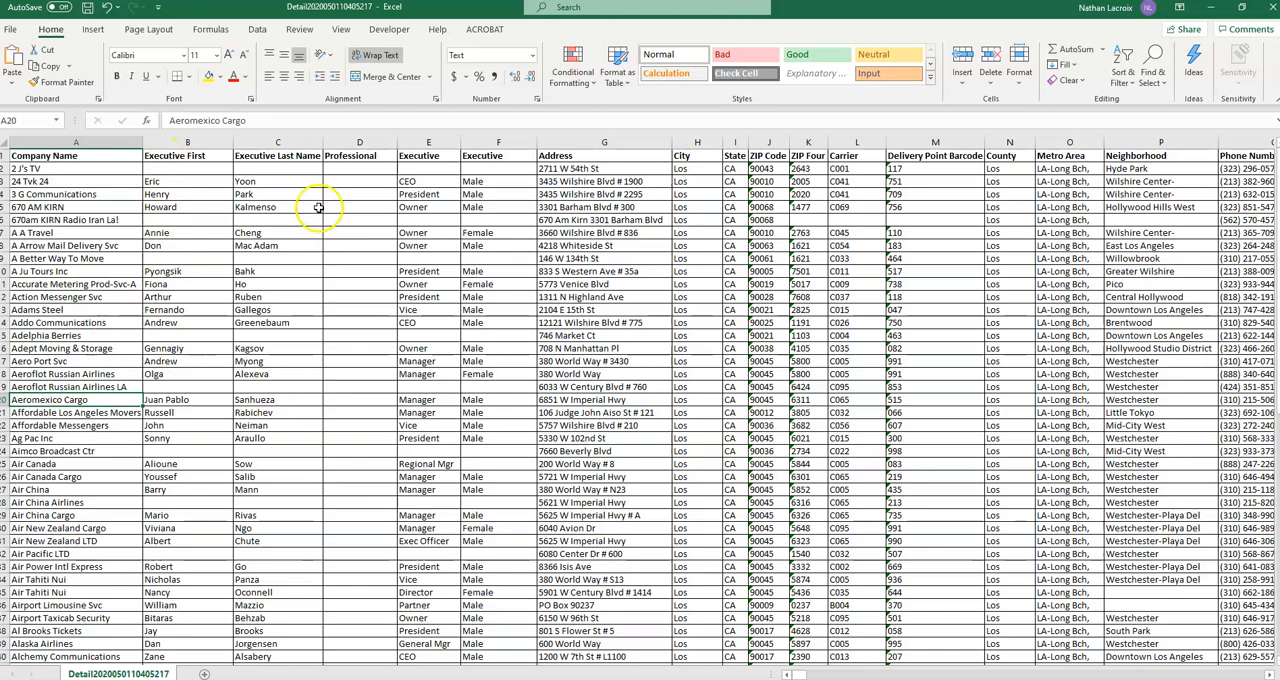
{"action": "left_click", "coordinate": [414, 182]}
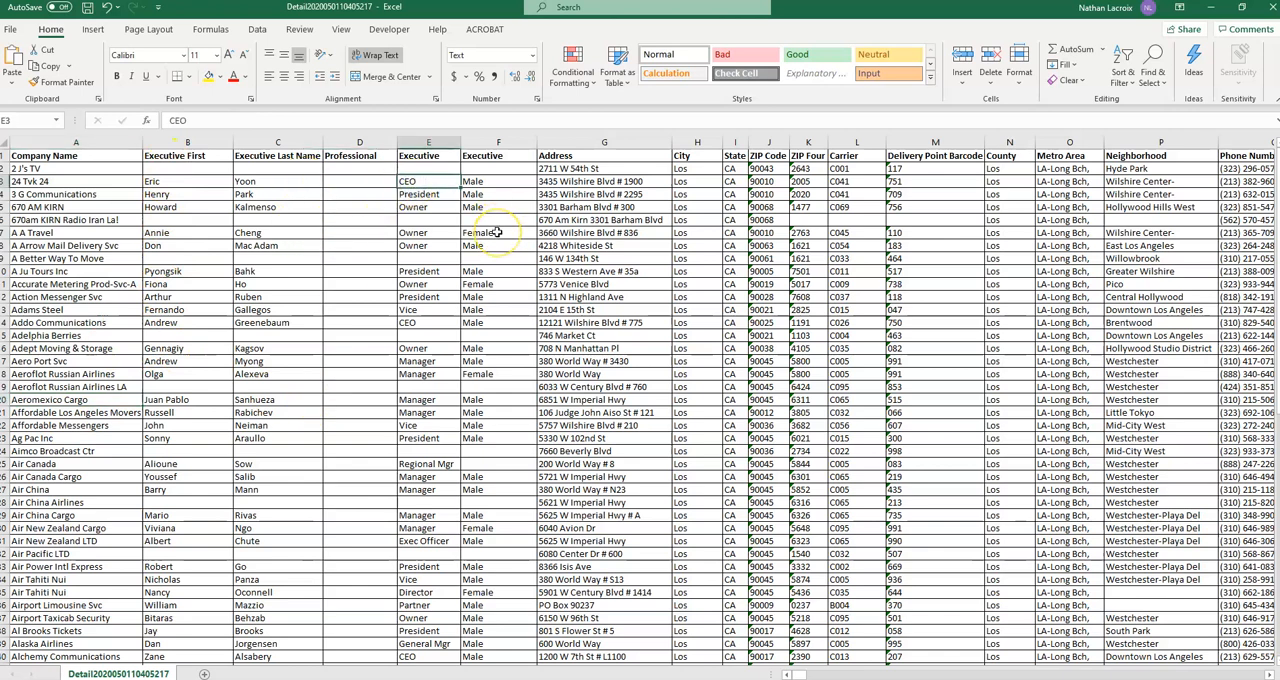
Examine the address, ZIP code, neighborhood, phone, fax, toll-free number, website and company description columns.
{"action": "key", "text": "Right"}
{"action": "key", "text": "Right"}
{"action": "key", "text": "Right"}
{"action": "key", "text": "Right"}
{"action": "key", "text": "Right"}
{"action": "key", "text": "Right"}
{"action": "key", "text": "Right"}
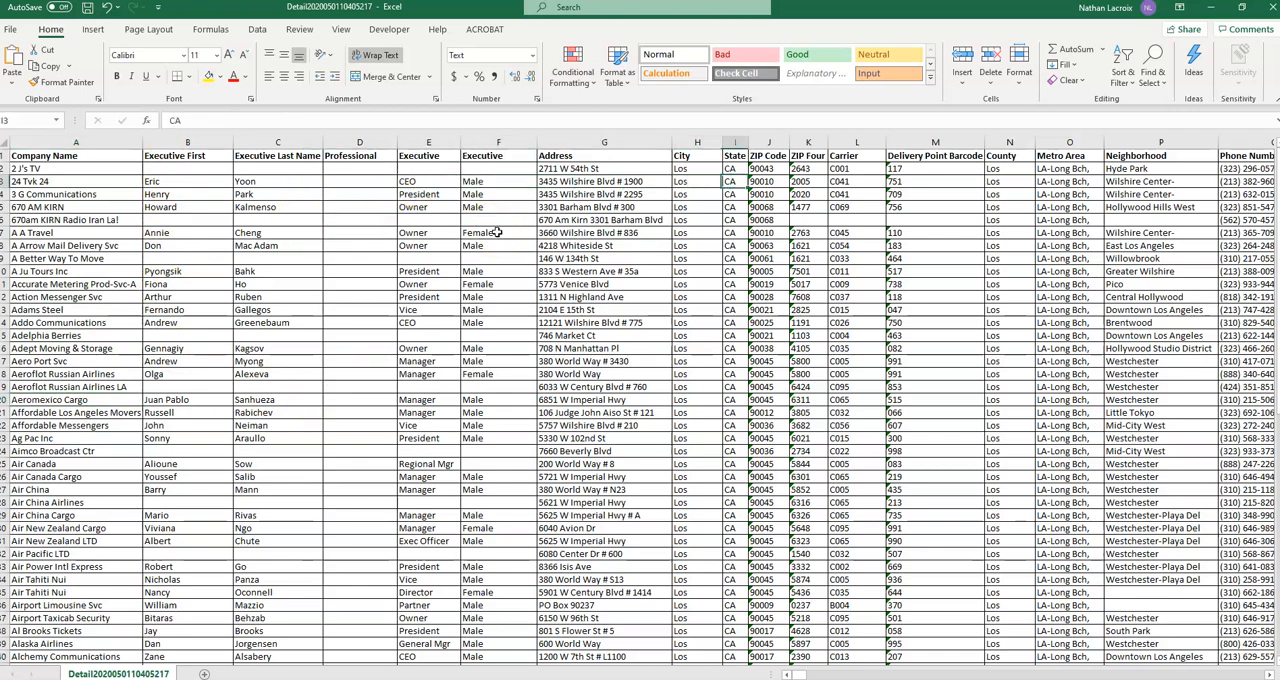
{"action": "key", "text": "Right"}
{"action": "key", "text": "Right"}
{"action": "key", "text": "Right"}
{"action": "key", "text": "Right"}
{"action": "key", "text": "Right"}
{"action": "key", "text": "Right"}
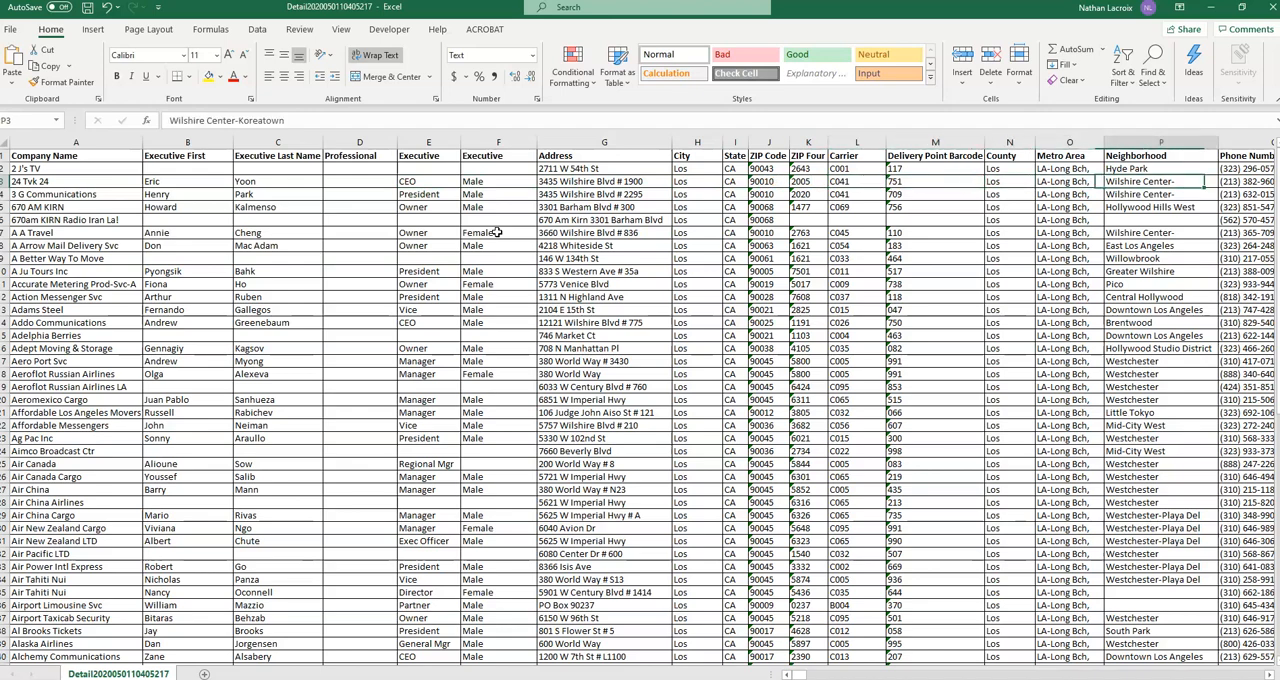
{"action": "key", "text": "Right"}
{"action": "key", "text": "Right"}
{"action": "key", "text": "Right"}
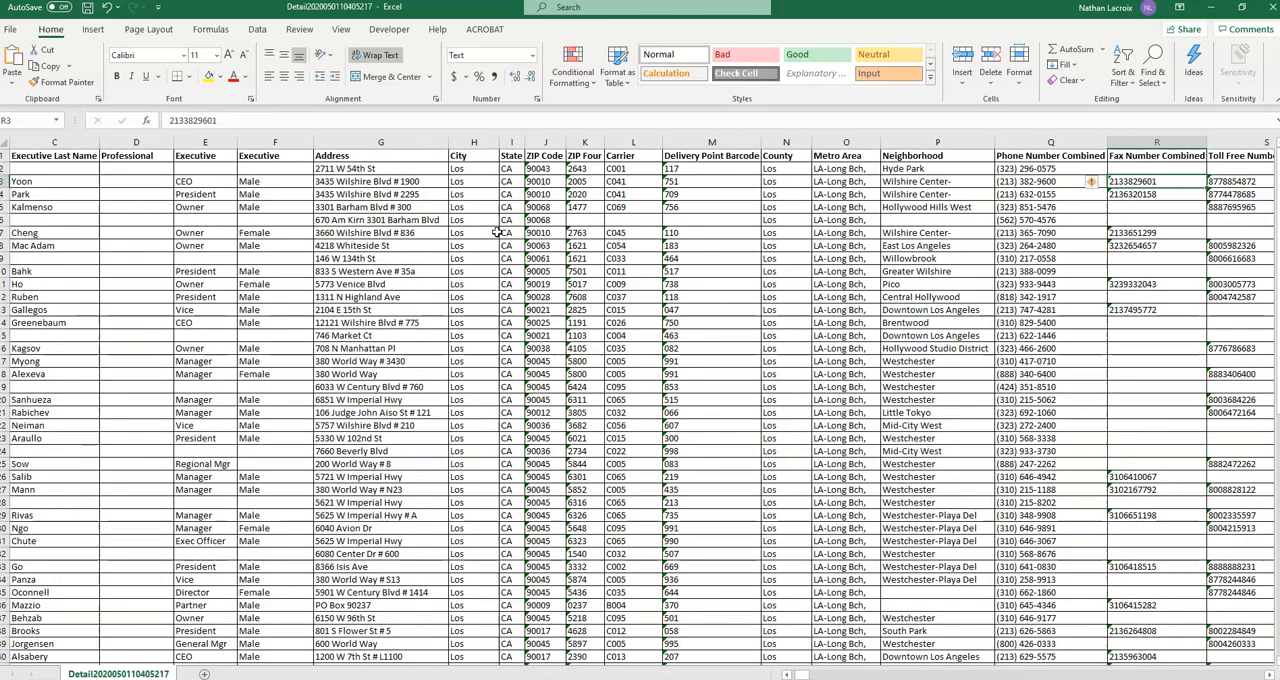
{"action": "key", "text": "Right"}
{"action": "key", "text": "Right"}
{"action": "key", "text": "Right"}
{"action": "key", "text": "Right"}
{"action": "key", "text": "Right"}
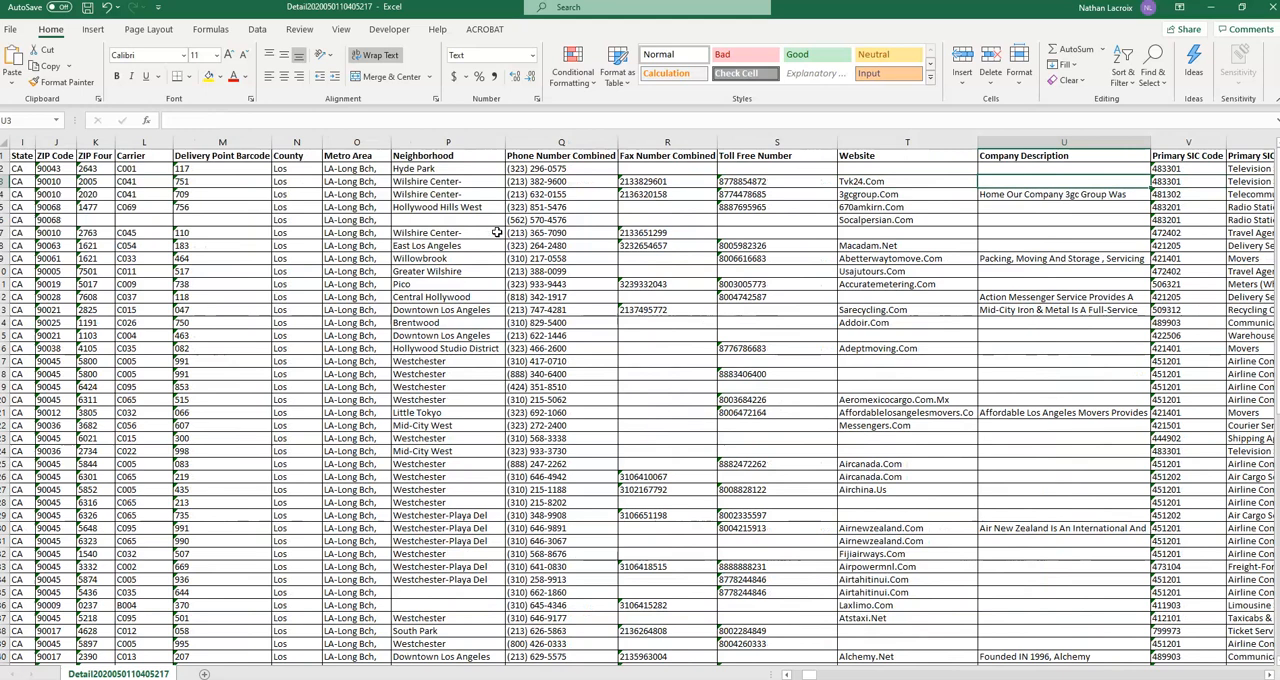
Examine the primary SIC code columns and the additional numbered SIC code and description columns.
{"action": "key", "text": "Left"}
{"action": "key", "text": "Left"}
{"action": "key", "text": "Left"}
{"action": "key", "text": "Left"}
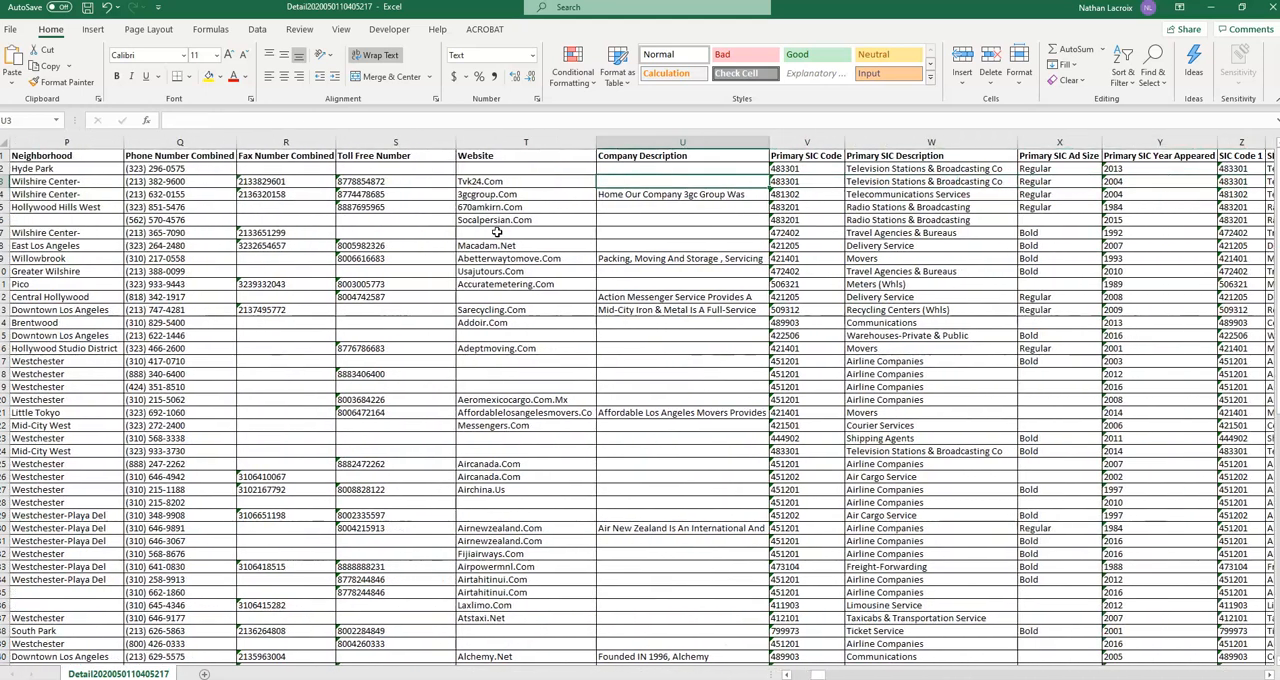
{"action": "key", "text": "Right"}
{"action": "key", "text": "Right"}
{"action": "key", "text": "Right"}
{"action": "key", "text": "Right"}
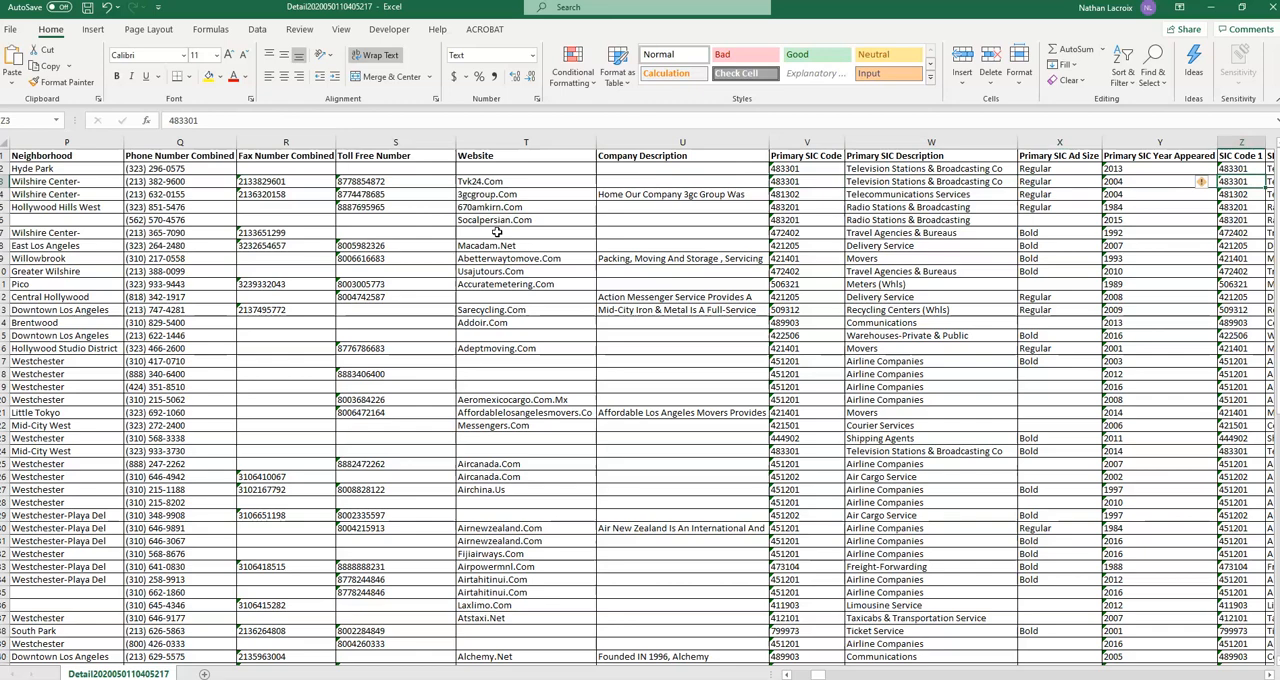
{"action": "key", "text": "Right"}
{"action": "key", "text": "Right"}
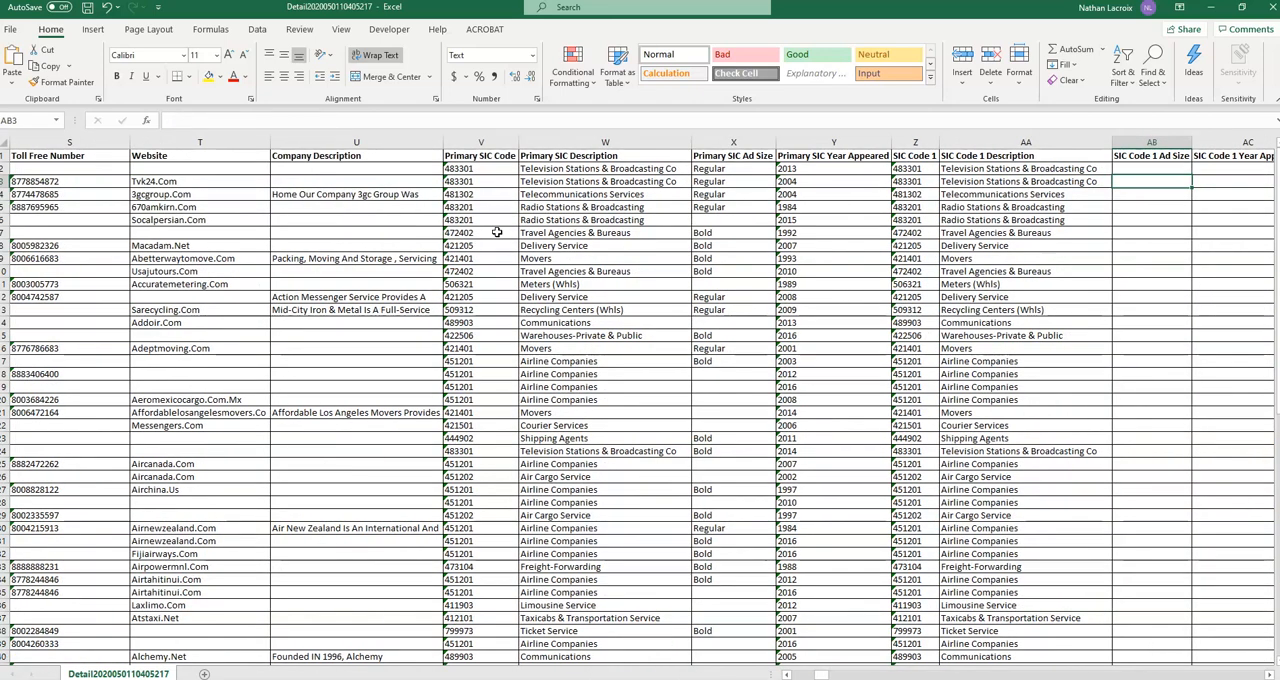
{"action": "key", "text": "Right"}
{"action": "key", "text": "Right"}
{"action": "key", "text": "Right"}
{"action": "key", "text": "Right"}
{"action": "key", "text": "Right"}
{"action": "key", "text": "Right"}
{"action": "key", "text": "Right"}
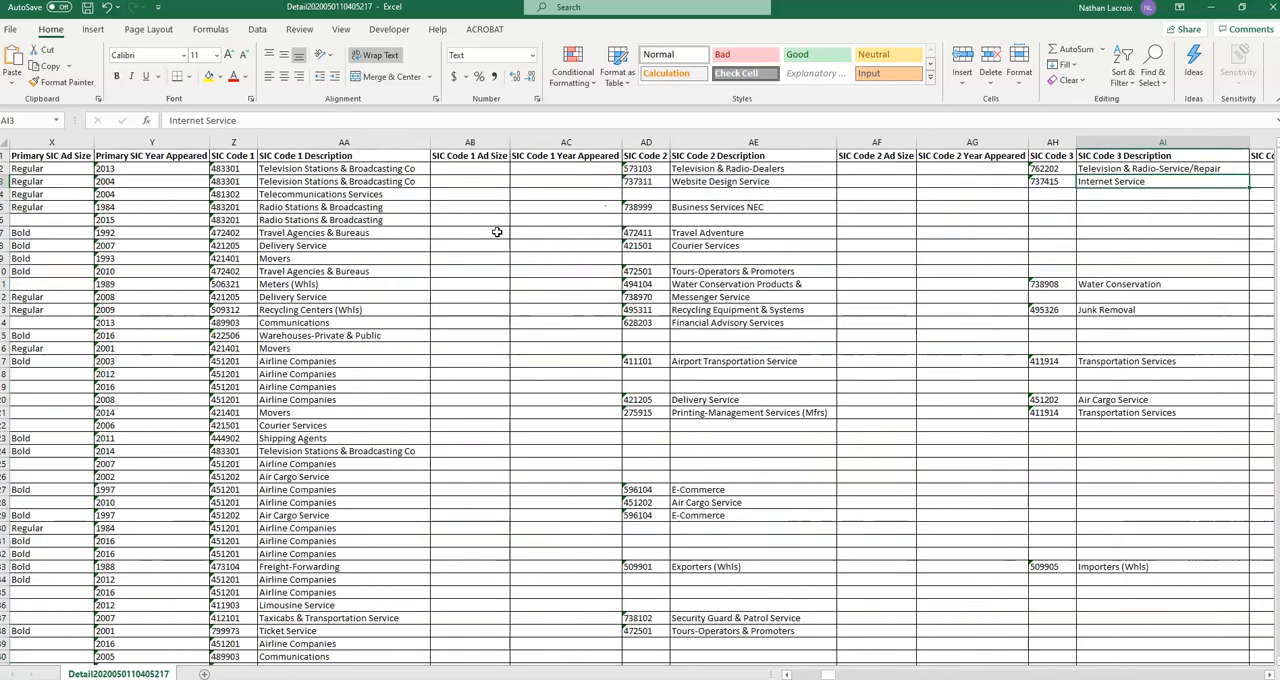
{"action": "key", "text": "Right"}
{"action": "key", "text": "Right"}
{"action": "key", "text": "Right"}
{"action": "key", "text": "Right"}
{"action": "key", "text": "Right"}
{"action": "key", "text": "Right"}
{"action": "key", "text": "Right"}
{"action": "key", "text": "Right"}
{"action": "key", "text": "Right"}
{"action": "key", "text": "Right"}
{"action": "key", "text": "Right"}
{"action": "key", "text": "Right"}
{"action": "key", "text": "Right"}
{"action": "key", "text": "Right"}
{"action": "key", "text": "Right"}
{"action": "key", "text": "Right"}
{"action": "key", "text": "Right"}
{"action": "key", "text": "Right"}
{"action": "key", "text": "Right"}
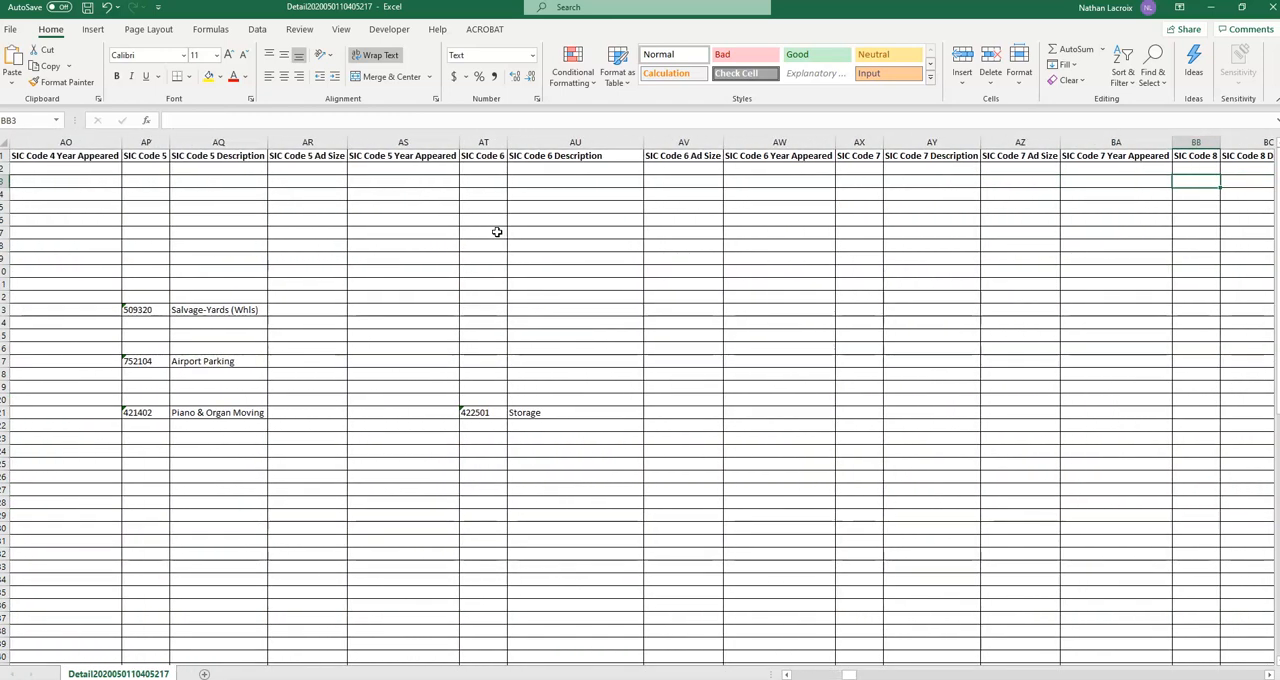
Examine the NAICS code columns and continue through corporate sales volume, type of business, location type and years in database.
{"action": "key", "text": "Right"}
{"action": "key", "text": "Right"}
{"action": "key", "text": "Right"}
{"action": "key", "text": "Right"}
{"action": "key", "text": "Right"}
{"action": "key", "text": "Right"}
{"action": "key", "text": "Right"}
{"action": "key", "text": "Right"}
{"action": "key", "text": "Right"}
{"action": "key", "text": "Right"}
{"action": "key", "text": "Right"}
{"action": "key", "text": "Right"}
{"action": "key", "text": "Right"}
{"action": "key", "text": "Right"}
{"action": "key", "text": "Right"}
{"action": "key", "text": "Right"}
{"action": "key", "text": "Right"}
{"action": "key", "text": "Right"}
{"action": "key", "text": "Right"}
{"action": "key", "text": "Right"}
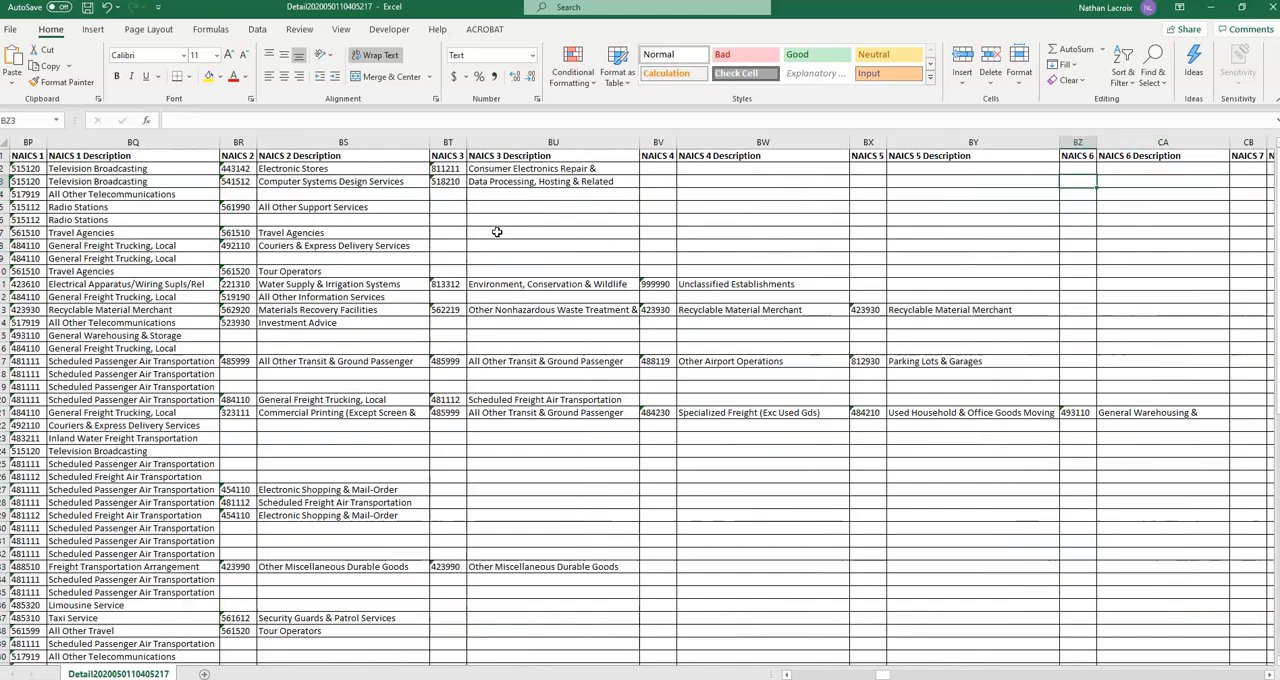
{"action": "key", "text": "Left"}
{"action": "key", "text": "Left"}
{"action": "key", "text": "Left"}
{"action": "key", "text": "Left"}
{"action": "key", "text": "Left"}
{"action": "key", "text": "Left"}
{"action": "key", "text": "Left"}
{"action": "key", "text": "Left"}
{"action": "key", "text": "Left"}
{"action": "key", "text": "Left"}
{"action": "key", "text": "Left"}
{"action": "key", "text": "Left"}
{"action": "key", "text": "Right"}
{"action": "key", "text": "Right"}
{"action": "key", "text": "Right"}
{"action": "key", "text": "Right"}
{"action": "key", "text": "Right"}
{"action": "key", "text": "Right"}
{"action": "key", "text": "Right"}
{"action": "key", "text": "Right"}
{"action": "key", "text": "Right"}
{"action": "key", "text": "Right"}
{"action": "key", "text": "Right"}
{"action": "key", "text": "Right"}
{"action": "key", "text": "Right"}
{"action": "key", "text": "Right"}
{"action": "key", "text": "Right"}
{"action": "key", "text": "Right"}
{"action": "key", "text": "Right"}
{"action": "key", "text": "Right"}
{"action": "key", "text": "Right"}
{"action": "key", "text": "Right"}
{"action": "key", "text": "Right"}
{"action": "key", "text": "Right"}
{"action": "key", "text": "Right"}
{"action": "key", "text": "Right"}
{"action": "key", "text": "Right"}
{"action": "key", "text": "Right"}
{"action": "key", "text": "Right"}
{"action": "key", "text": "Right"}
{"action": "key", "text": "Right"}
{"action": "key", "text": "Right"}
{"action": "key", "text": "Right"}
{"action": "key", "text": "Right"}
{"action": "key", "text": "Right"}
{"action": "key", "text": "Right"}
{"action": "key", "text": "Right"}
{"action": "key", "text": "Right"}
{"action": "key", "text": "Right"}
{"action": "key", "text": "Right"}
{"action": "key", "text": "Right"}
{"action": "key", "text": "Right"}
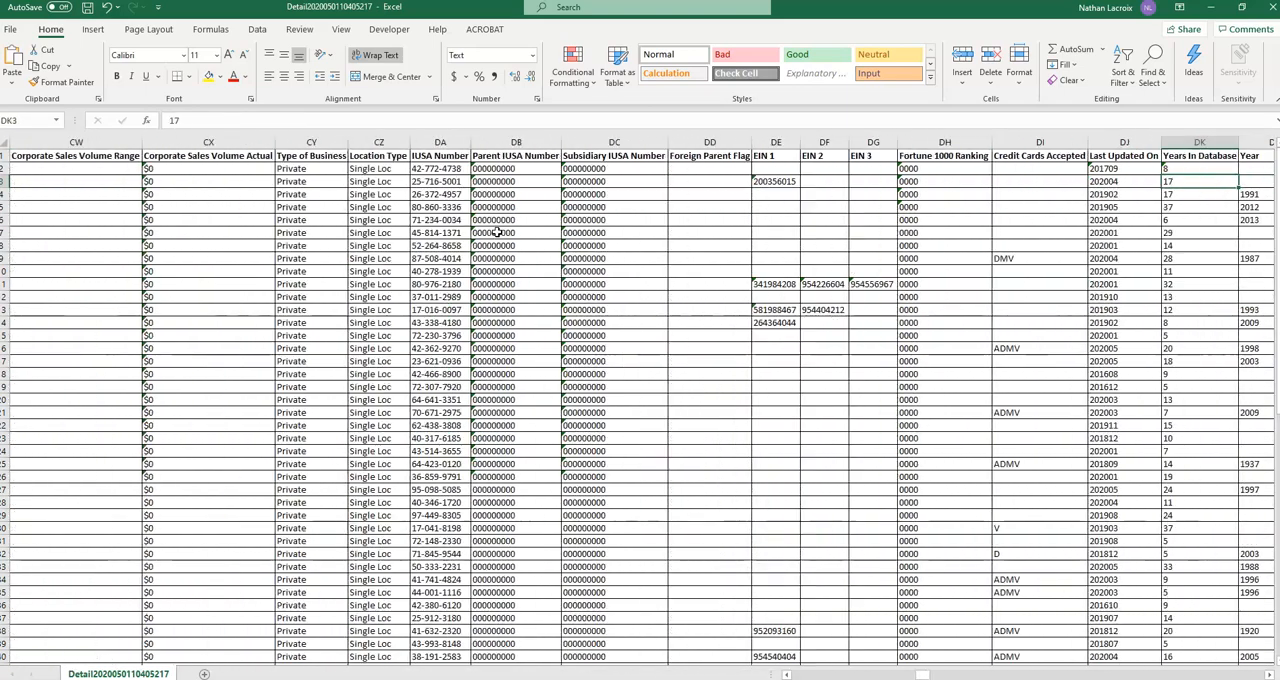
Examine the daily opening and closing hours and the repeated executive name, title and gender columns.
{"action": "key", "text": "Right"}
{"action": "key", "text": "Right"}
{"action": "key", "text": "Right"}
{"action": "key", "text": "Right"}
{"action": "key", "text": "Right"}
{"action": "key", "text": "Right"}
{"action": "key", "text": "Right"}
{"action": "key", "text": "Right"}
{"action": "key", "text": "Right"}
{"action": "key", "text": "Right"}
{"action": "key", "text": "Right"}
{"action": "key", "text": "Right"}
{"action": "key", "text": "Right"}
{"action": "key", "text": "Right"}
{"action": "key", "text": "Right"}
{"action": "key", "text": "Right"}
{"action": "key", "text": "Right"}
{"action": "key", "text": "Right"}
{"action": "key", "text": "Right"}
{"action": "key", "text": "Right"}
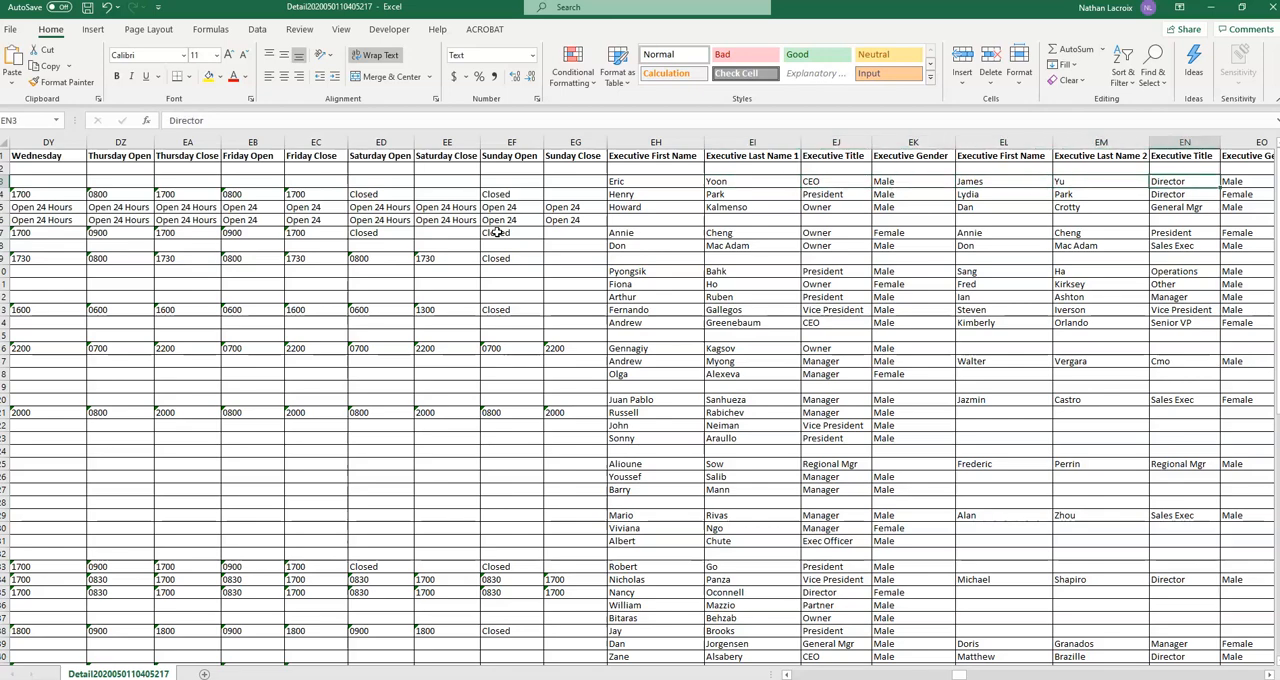
{"action": "key", "text": "Right"}
{"action": "key", "text": "Right"}
{"action": "key", "text": "Right"}
{"action": "key", "text": "Right"}
{"action": "key", "text": "Right"}
{"action": "key", "text": "Right"}
{"action": "key", "text": "Right"}
{"action": "key", "text": "Right"}
{"action": "key", "text": "Right"}
{"action": "key", "text": "Right"}
{"action": "key", "text": "Right"}
{"action": "key", "text": "Right"}
{"action": "key", "text": "Right"}
{"action": "key", "text": "Right"}
{"action": "key", "text": "Right"}
{"action": "key", "text": "Right"}
{"action": "key", "text": "Right"}
{"action": "key", "text": "Right"}
{"action": "key", "text": "Right"}
{"action": "key", "text": "Right"}
{"action": "key", "text": "Right"}
{"action": "key", "text": "Right"}
{"action": "key", "text": "Right"}
{"action": "key", "text": "Right"}
{"action": "key", "text": "Right"}
{"action": "key", "text": "Right"}
{"action": "key", "text": "Right"}
{"action": "key", "text": "Right"}
{"action": "key", "text": "Right"}
{"action": "key", "text": "Right"}
{"action": "key", "text": "Right"}
{"action": "key", "text": "Right"}
{"action": "key", "text": "Right"}
{"action": "key", "text": "Right"}
{"action": "key", "text": "Right"}
{"action": "key", "text": "Right"}
{"action": "key", "text": "Right"}
{"action": "key", "text": "Right"}
{"action": "key", "text": "Right"}
{"action": "key", "text": "Right"}
{"action": "key", "text": "Right"}
{"action": "key", "text": "Right"}
{"action": "key", "text": "Right"}
{"action": "key", "text": "Right"}
{"action": "key", "text": "Right"}
{"action": "key", "text": "Right"}
{"action": "key", "text": "Right"}
{"action": "key", "text": "Right"}
{"action": "key", "text": "Right"}
{"action": "key", "text": "Right"}
{"action": "key", "text": "Right"}
{"action": "key", "text": "Right"}
{"action": "key", "text": "Right"}
{"action": "key", "text": "Right"}
{"action": "key", "text": "Right"}
{"action": "key", "text": "Right"}
{"action": "key", "text": "Right"}
{"action": "key", "text": "Right"}
{"action": "key", "text": "Right"}
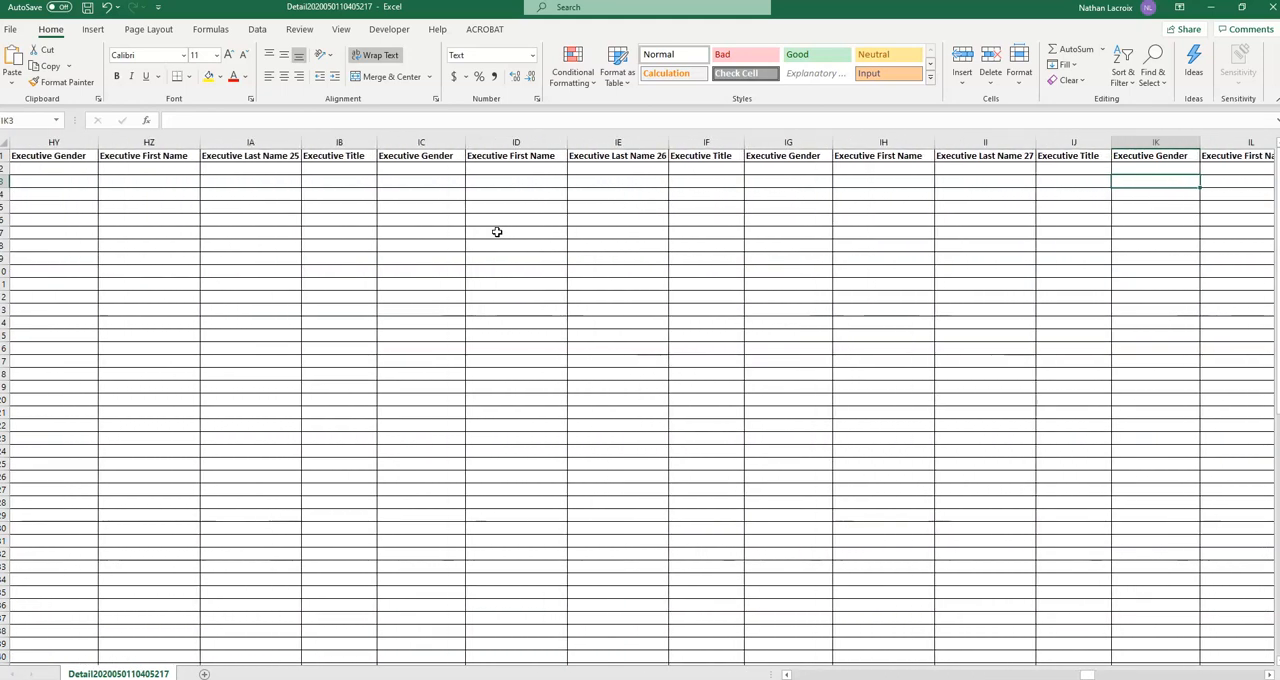
{"action": "key", "text": "Right"}
{"action": "key", "text": "Right"}
{"action": "key", "text": "Right"}
{"action": "key", "text": "Right"}
{"action": "key", "text": "Right"}
{"action": "key", "text": "Right"}
{"action": "key", "text": "Right"}
{"action": "key", "text": "Right"}
{"action": "key", "text": "Right"}
{"action": "key", "text": "Right"}
{"action": "key", "text": "Right"}
{"action": "key", "text": "Right"}
{"action": "key", "text": "Right"}
{"action": "key", "text": "Right"}
{"action": "key", "text": "Right"}
{"action": "key", "text": "Right"}
{"action": "key", "text": "Right"}
{"action": "key", "text": "Right"}
{"action": "key", "text": "Right"}
{"action": "key", "text": "Right"}
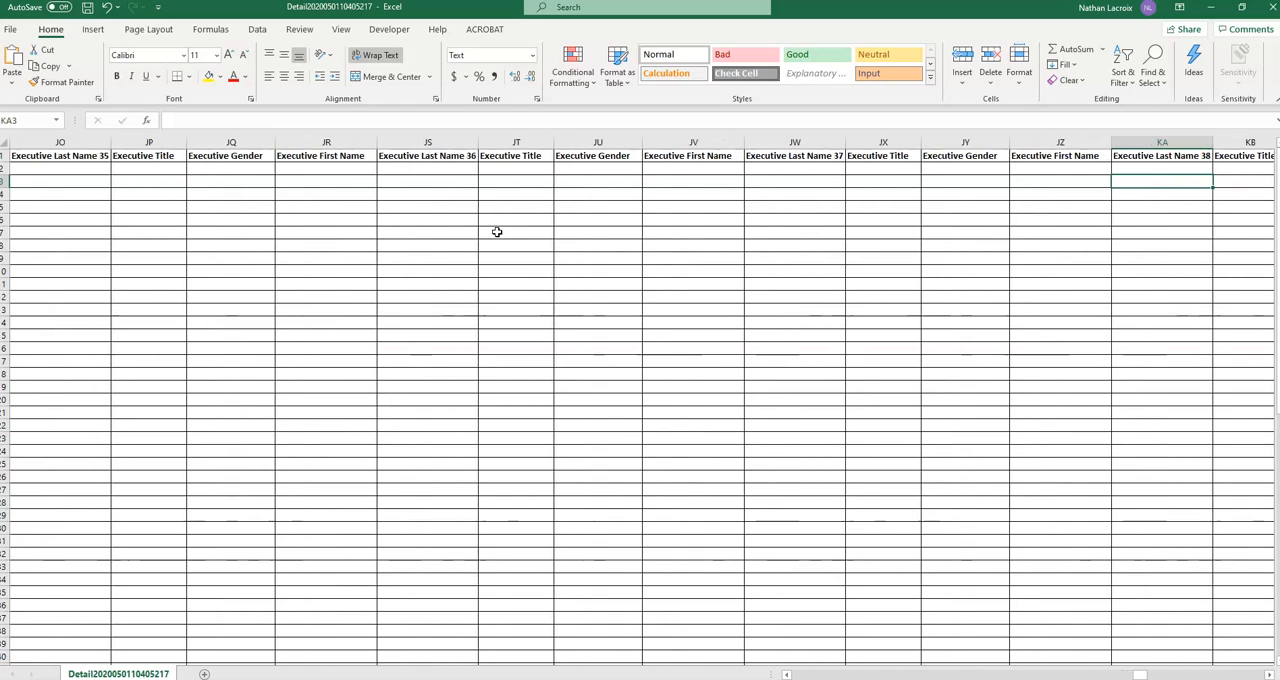
Find the business expenditure columns and examine Accounting Expenses, Advertising, Computer Expenses and Contract Labor Expenses.
{"action": "key", "text": "Right"}
{"action": "key", "text": "Right"}
{"action": "key", "text": "Right"}
{"action": "key", "text": "Right"}
{"action": "key", "text": "Right"}
{"action": "key", "text": "Right"}
{"action": "key", "text": "Right"}
{"action": "key", "text": "Right"}
{"action": "key", "text": "Right"}
{"action": "key", "text": "Right"}
{"action": "key", "text": "Right"}
{"action": "key", "text": "Right"}
{"action": "key", "text": "Right"}
{"action": "key", "text": "Right"}
{"action": "key", "text": "Right"}
{"action": "key", "text": "Right"}
{"action": "key", "text": "Right"}
{"action": "key", "text": "Right"}
{"action": "key", "text": "Right"}
{"action": "key", "text": "Right"}
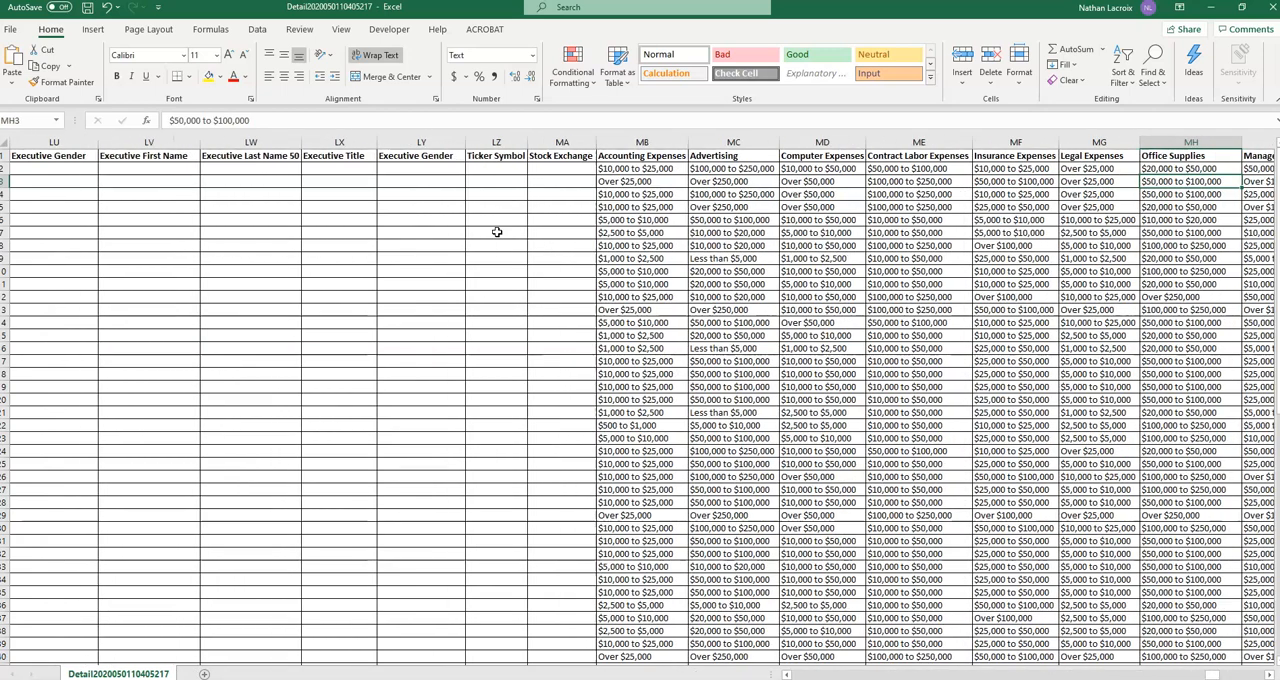
{"action": "key", "text": "Left"}
{"action": "key", "text": "Left"}
{"action": "key", "text": "Left"}
{"action": "key", "text": "Left"}
{"action": "key", "text": "Left"}
{"action": "key", "text": "Left"}
{"action": "key", "text": "Left"}
{"action": "key", "text": "Left"}
{"action": "key", "text": "Left"}
{"action": "key", "text": "Left"}
{"action": "key", "text": "Left"}
{"action": "key", "text": "Left"}
{"action": "key", "text": "Left"}
{"action": "key", "text": "Left"}
{"action": "key", "text": "Left"}
{"action": "key", "text": "Left"}
{"action": "key", "text": "Left"}
{"action": "key", "text": "Right"}
{"action": "key", "text": "Right"}
{"action": "key", "text": "Right"}
{"action": "key", "text": "Right"}
{"action": "key", "text": "Right"}
{"action": "key", "text": "Right"}
{"action": "key", "text": "Right"}
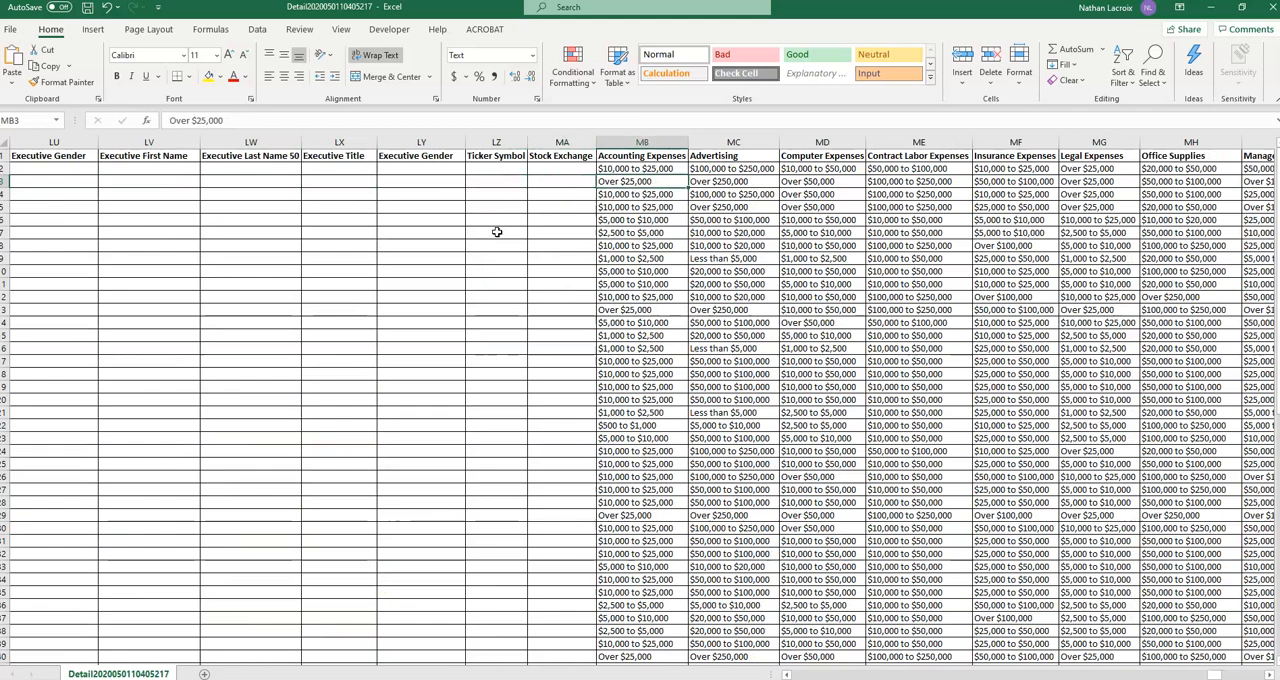
{"action": "key", "text": "Up"}
{"action": "key", "text": "Right"}
{"action": "key", "text": "Right"}
{"action": "key", "text": "Right"}
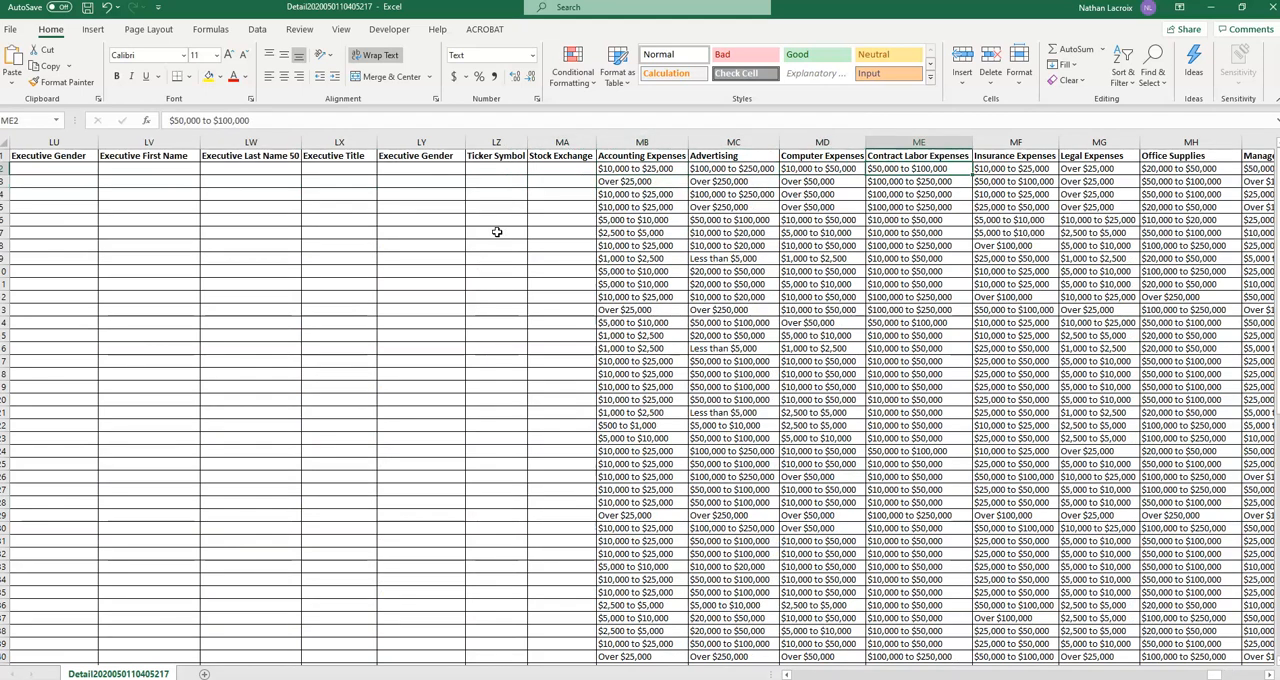
{"action": "key", "text": "Left"}
{"action": "key", "text": "Left"}
{"action": "key", "text": "Left"}
{"action": "key", "text": "Left"}
{"action": "key", "text": "Right"}
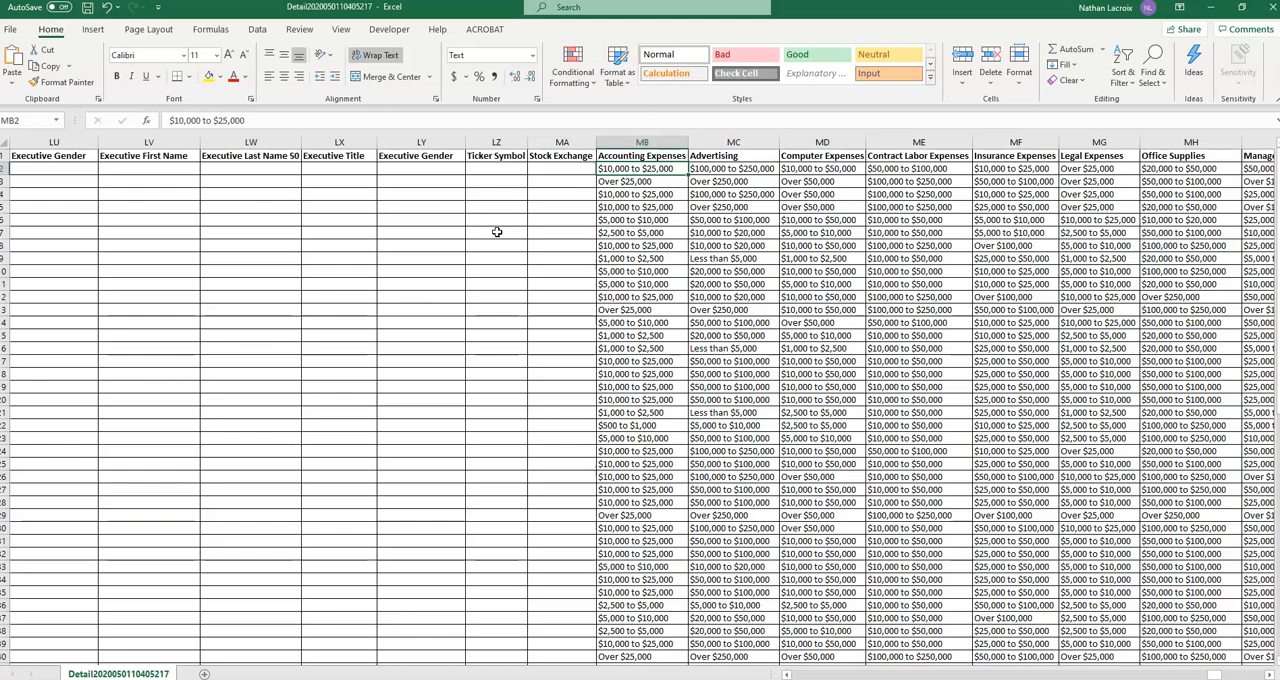
Examine the remaining expenditure columns, from Insurance and Legal Expenses through Payroll and Benefits, Rent, Telcom and Utilities Expenses.
{"action": "key", "text": "Right"}
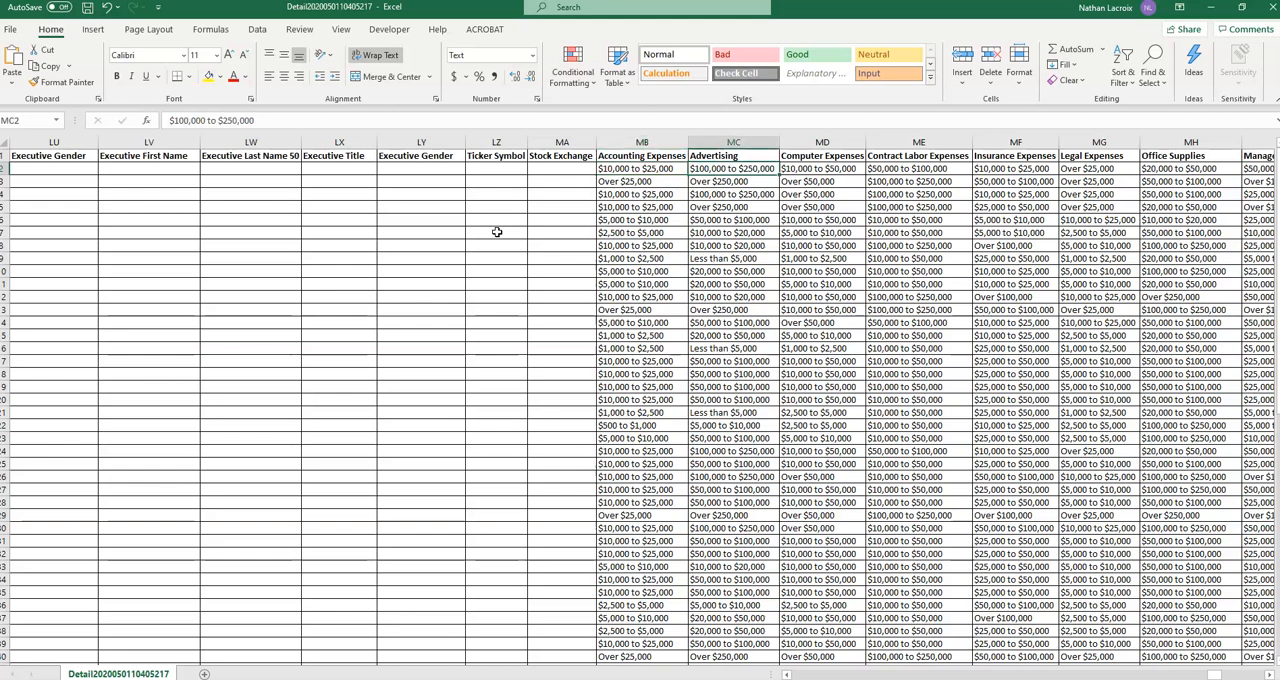
{"action": "key", "text": "Right"}
{"action": "key", "text": "Right"}
{"action": "key", "text": "Right"}
{"action": "key", "text": "Right"}
{"action": "key", "text": "Right"}
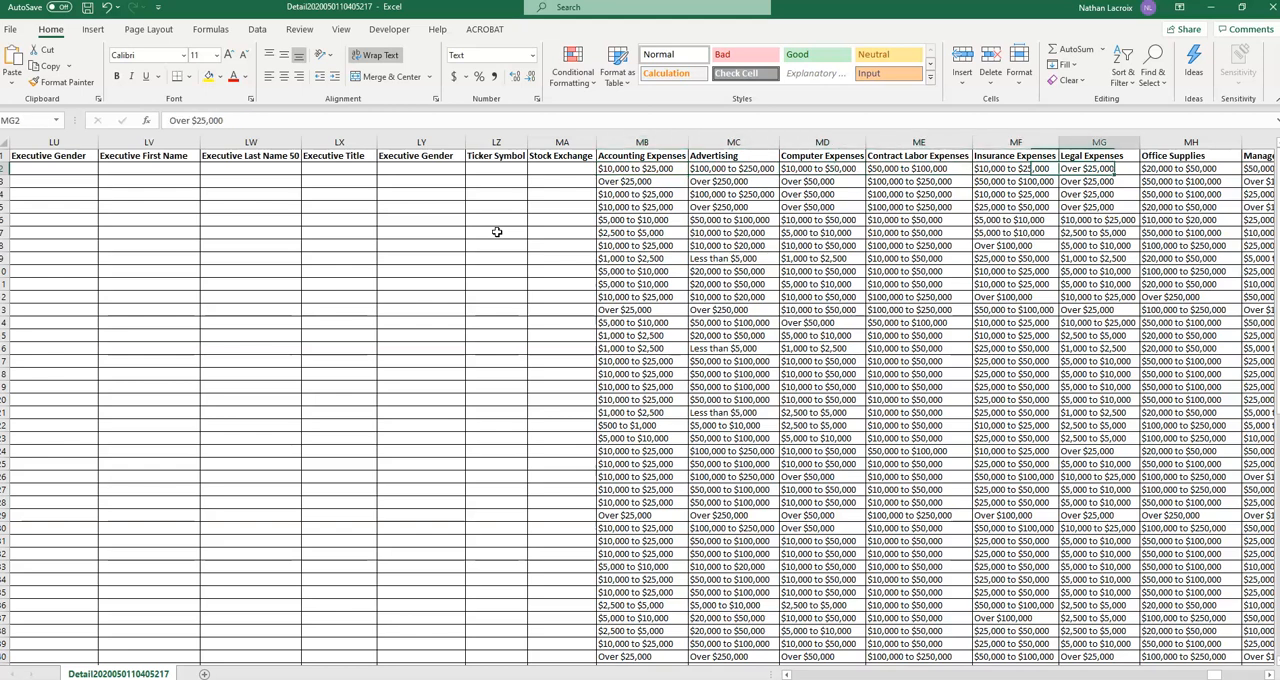
{"action": "key", "text": "Right"}
{"action": "key", "text": "Right"}
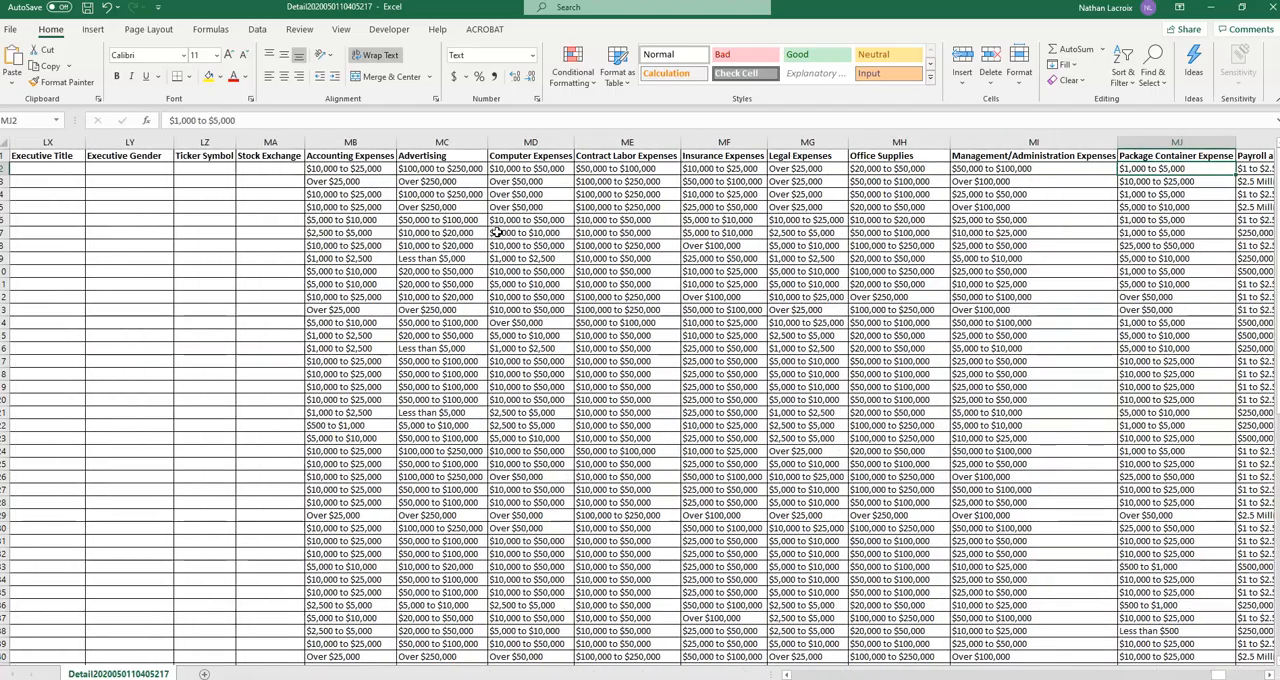
{"action": "key", "text": "Right"}
{"action": "key", "text": "Right"}
{"action": "key", "text": "Right"}
{"action": "key", "text": "Right"}
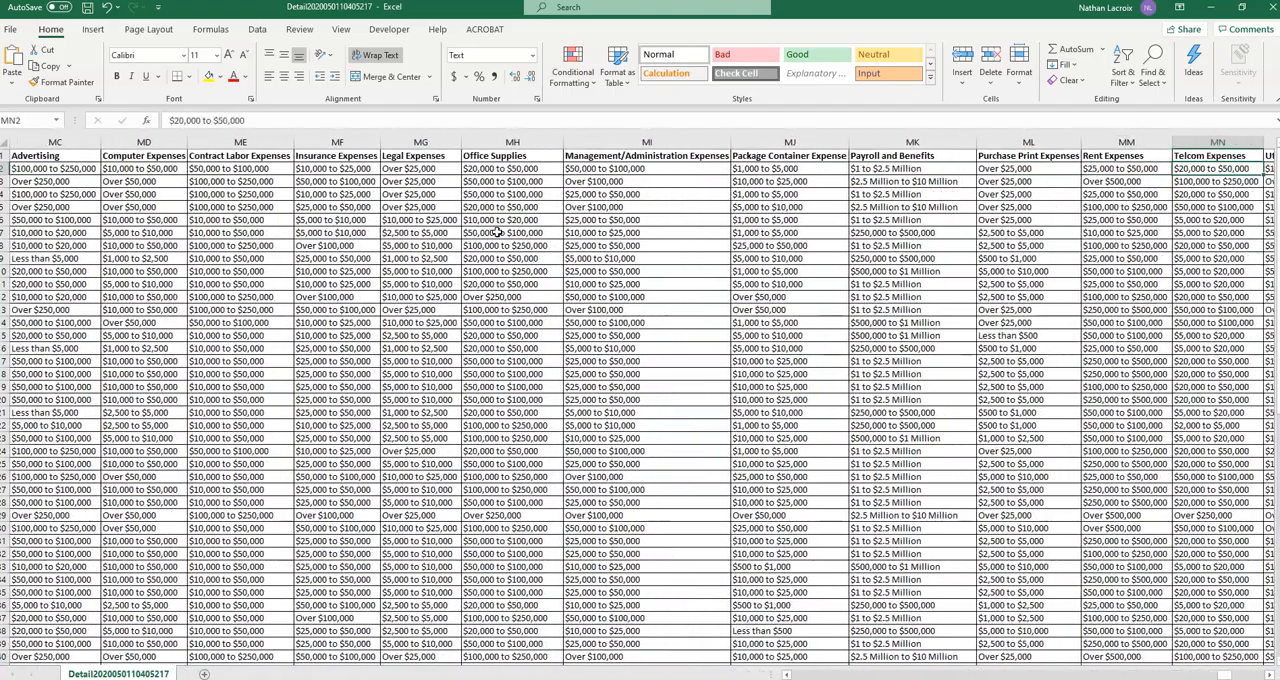
{"action": "key", "text": "Right"}
{"action": "key", "text": "Right"}
{"action": "key", "text": "Right"}
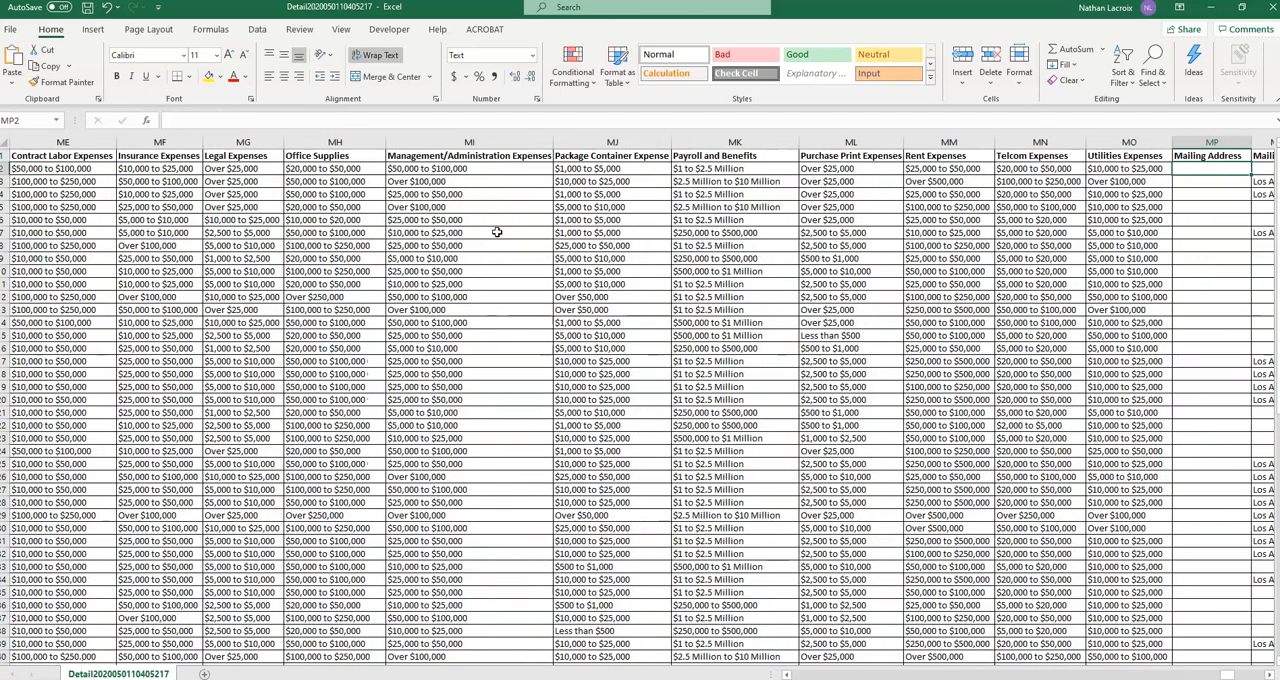
Examine the mailing address columns and the Twitter, Linked-In, Facebook and Franchise/Specialty Code columns.
{"action": "key", "text": "Right"}
{"action": "key", "text": "Right"}
{"action": "key", "text": "Right"}
{"action": "key", "text": "Right"}
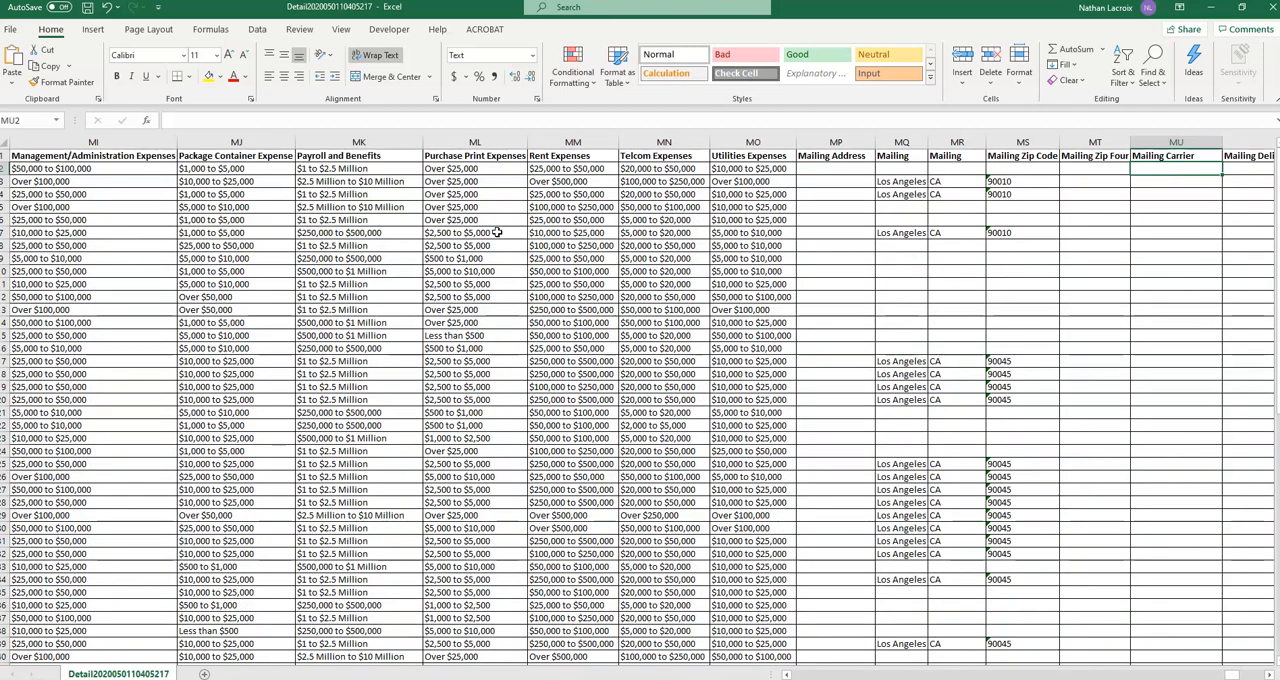
{"action": "key", "text": "Right"}
{"action": "key", "text": "Right"}
{"action": "key", "text": "Right"}
{"action": "key", "text": "Right"}
{"action": "key", "text": "Right"}
{"action": "key", "text": "Right"}
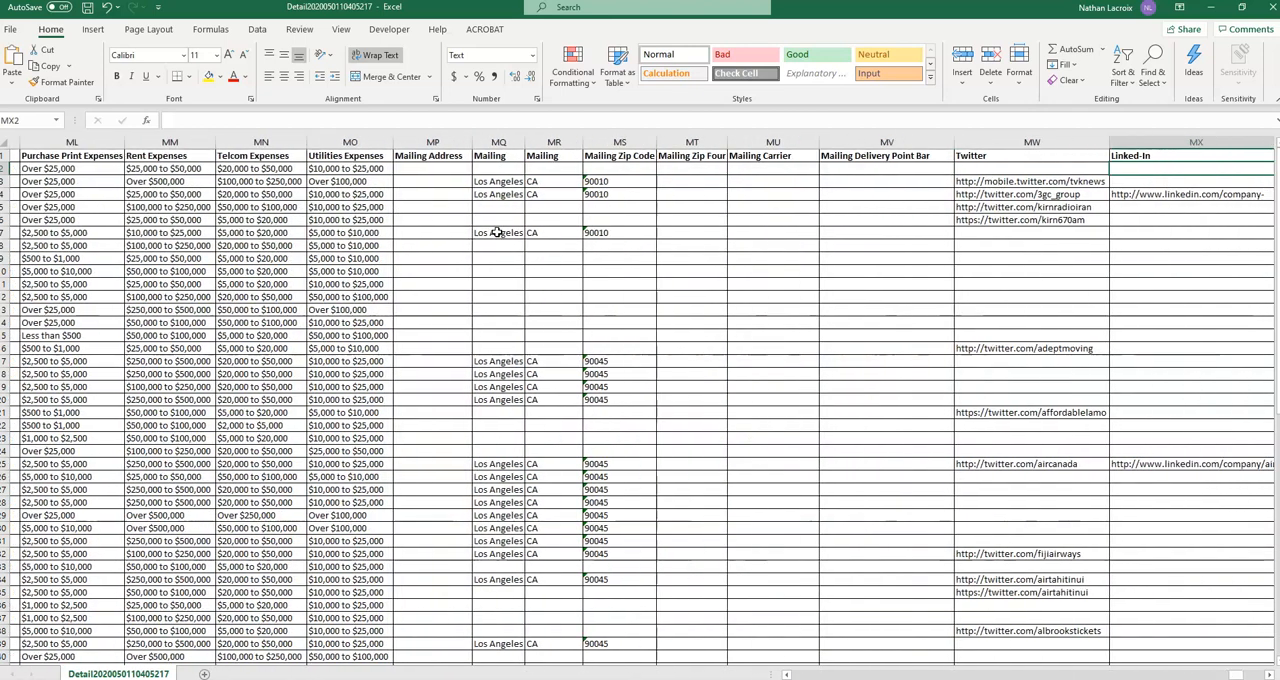
{"action": "key", "text": "Right"}
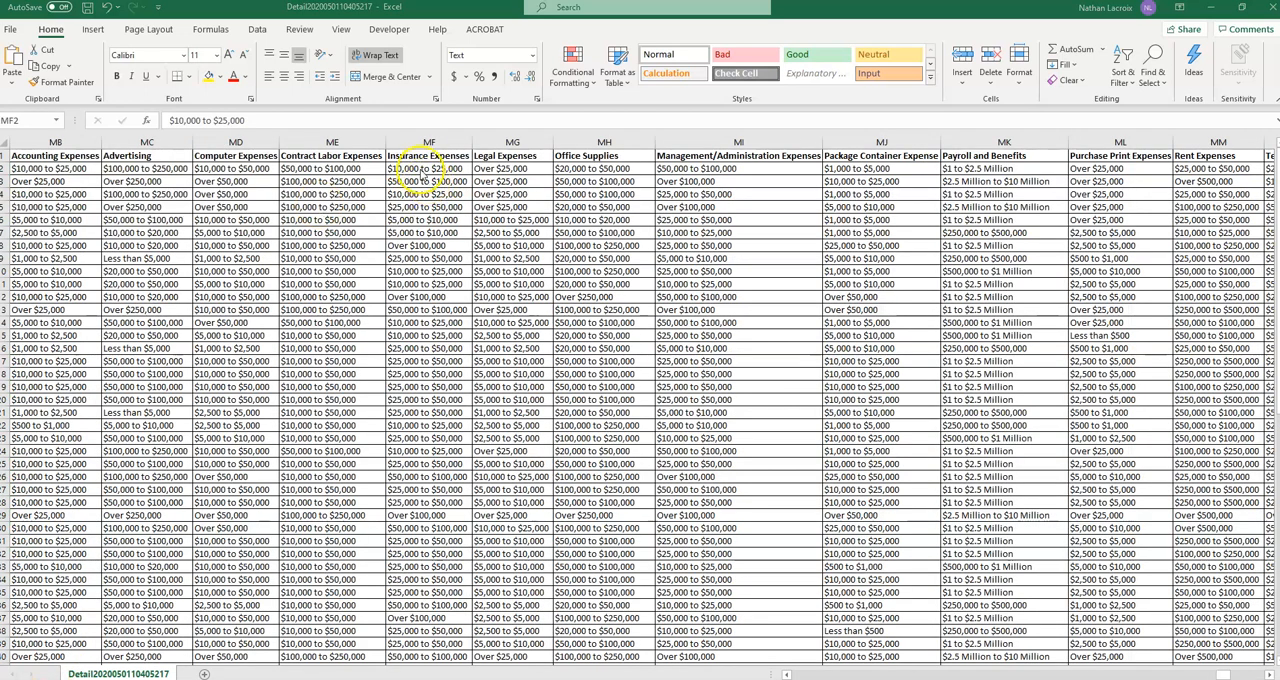
Return to the expenditure columns and review them around Insurance Expenses and Management/Administration Expenses.
{"action": "left_click", "coordinate": [419, 172]}
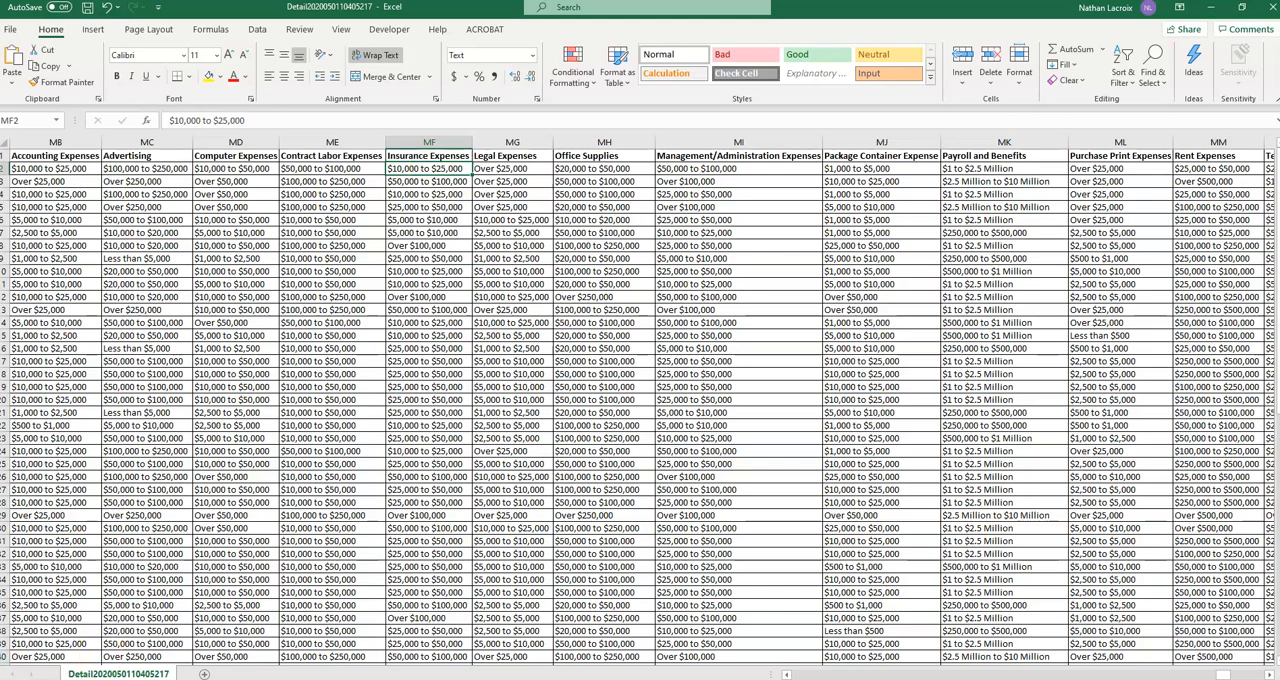
{"action": "scroll", "coordinate": [480, 300], "scroll_direction": "left", "scroll_amount": 1}
{"action": "left_click", "coordinate": [480, 300]}
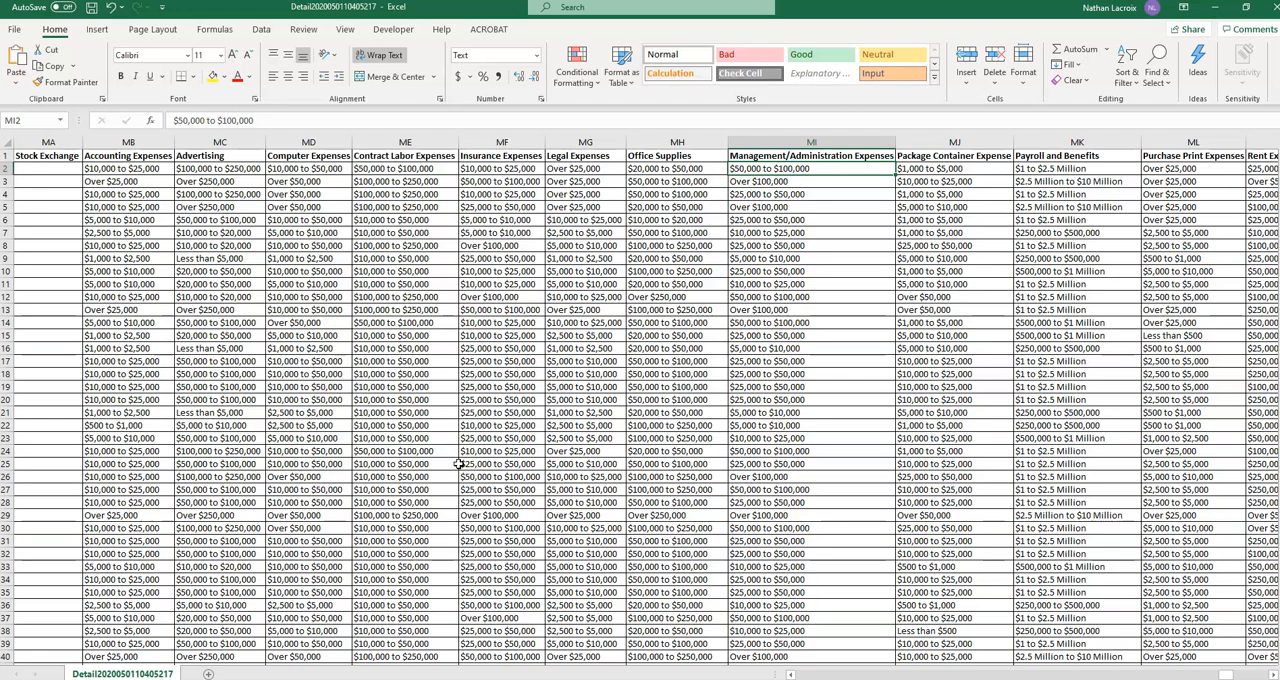
{"action": "left_click", "coordinate": [176, 679]}
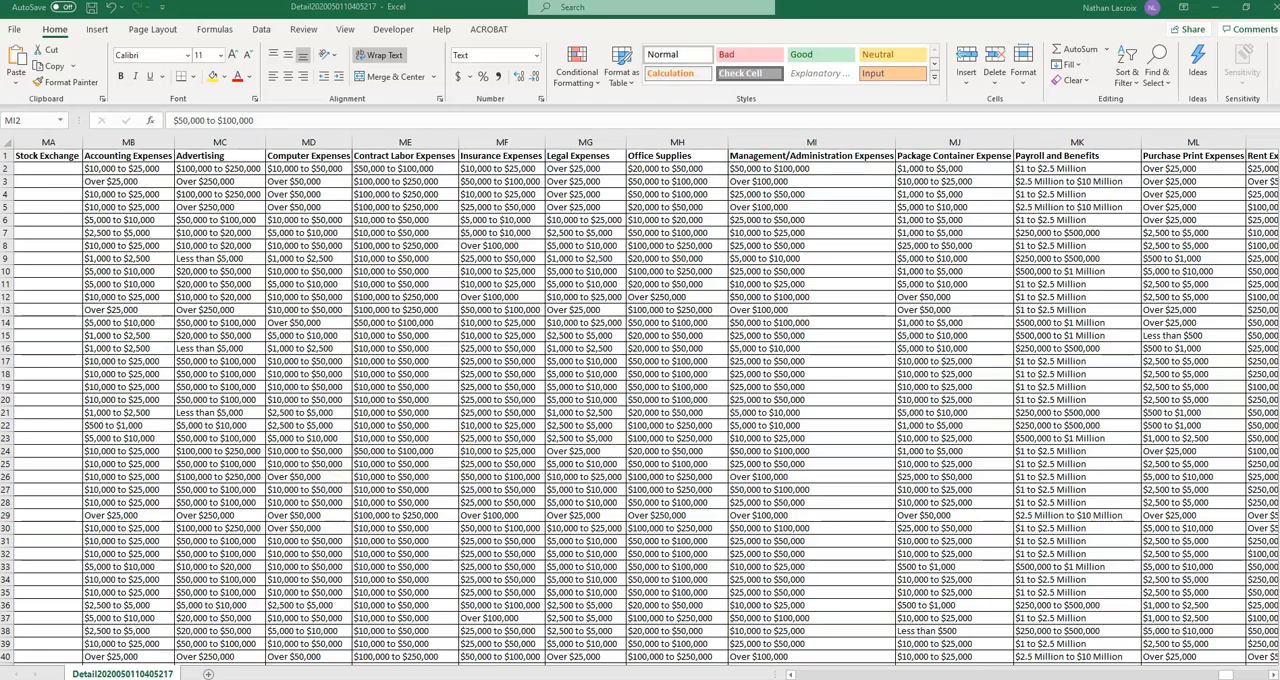